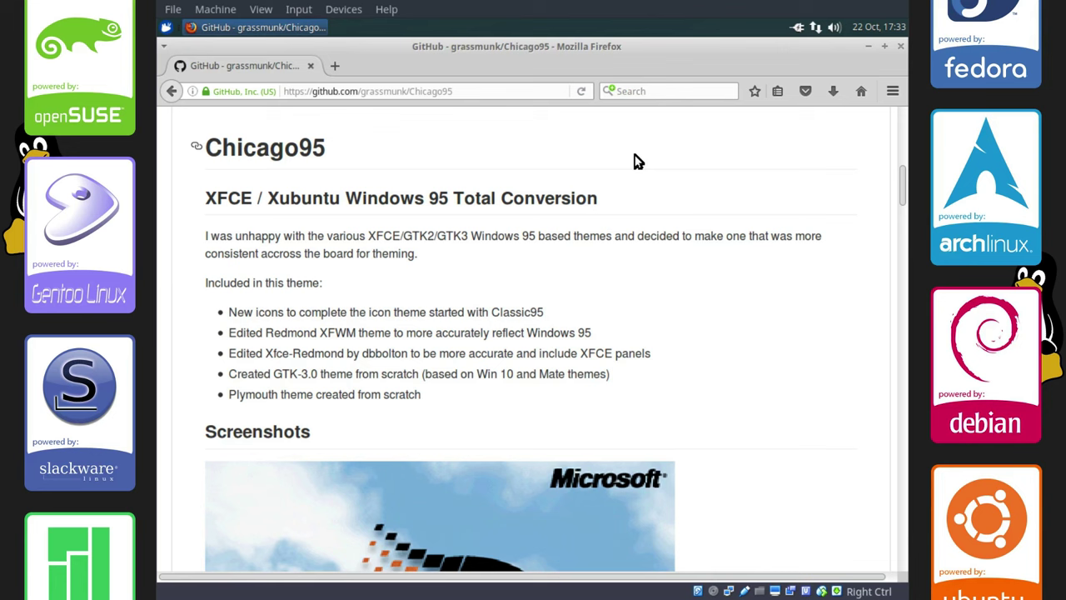
Download the grassmunk/Chicago95 repository from its GitHub page as a ZIP file.
{"action": "key", "text": "Home"}
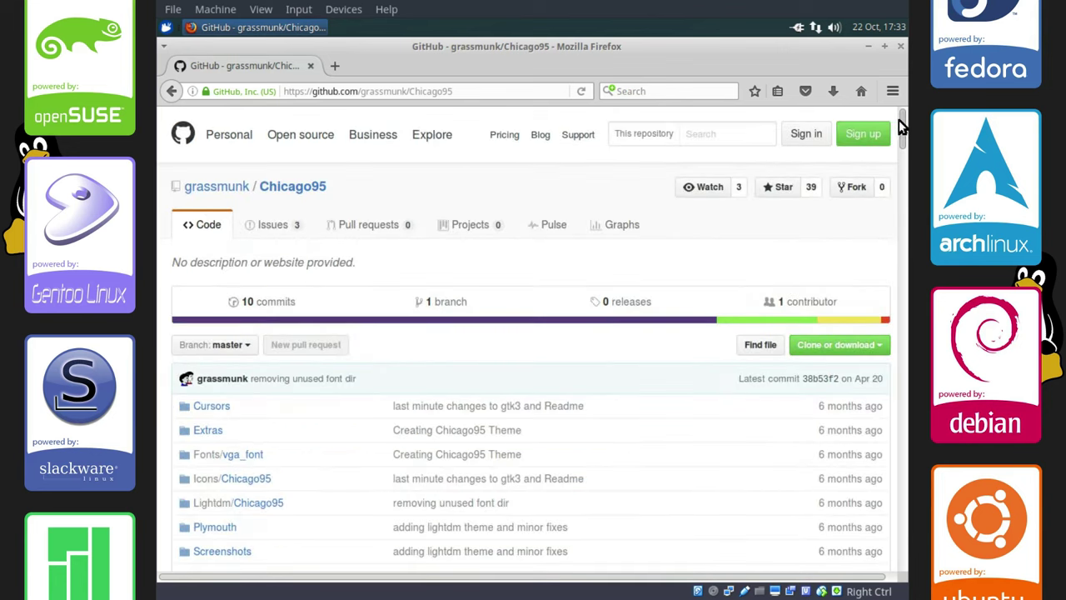
{"action": "left_click", "coordinate": [845, 351]}
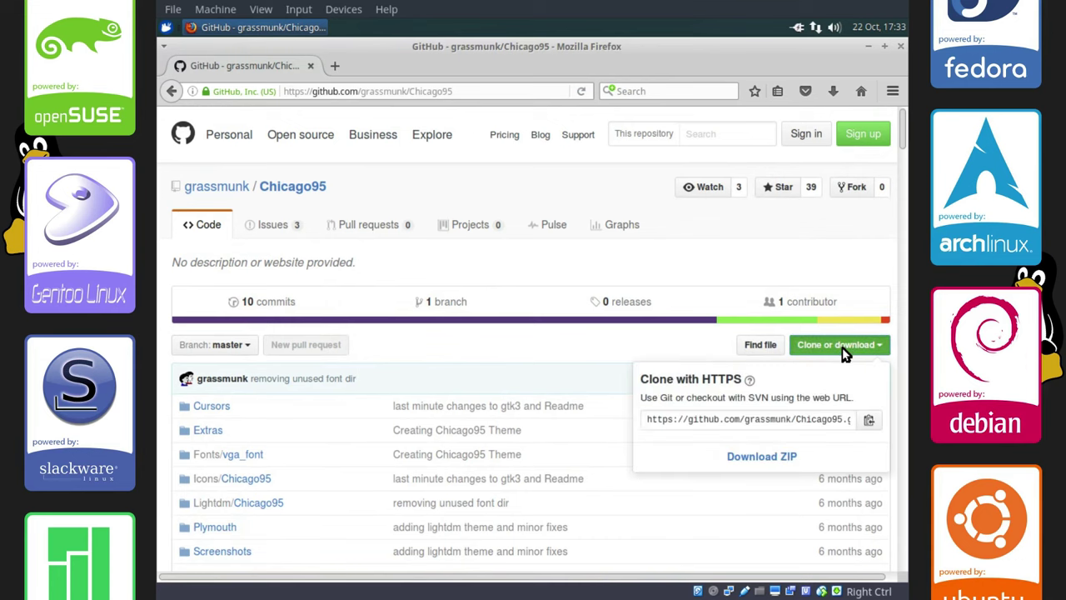
{"action": "left_click", "coordinate": [746, 467]}
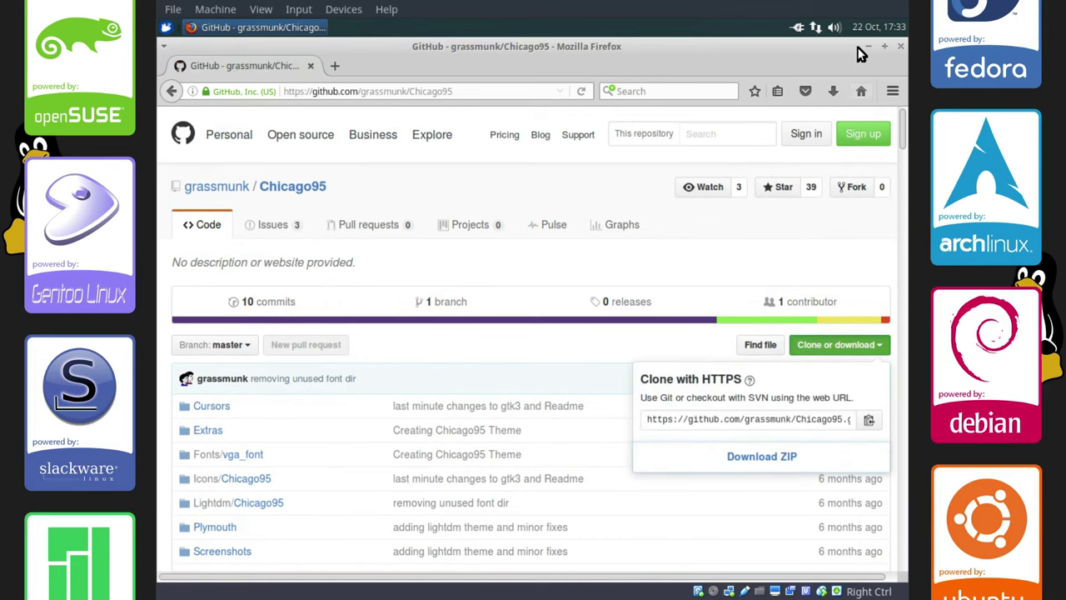
{"action": "left_click", "coordinate": [648, 397]}
Open two file manager windows on the home folder and place them one above the other.
{"action": "key", "text": "ctrl+alt+d"}
{"action": "double_click", "coordinate": [209, 247]}
{"action": "double_click", "coordinate": [209, 246]}
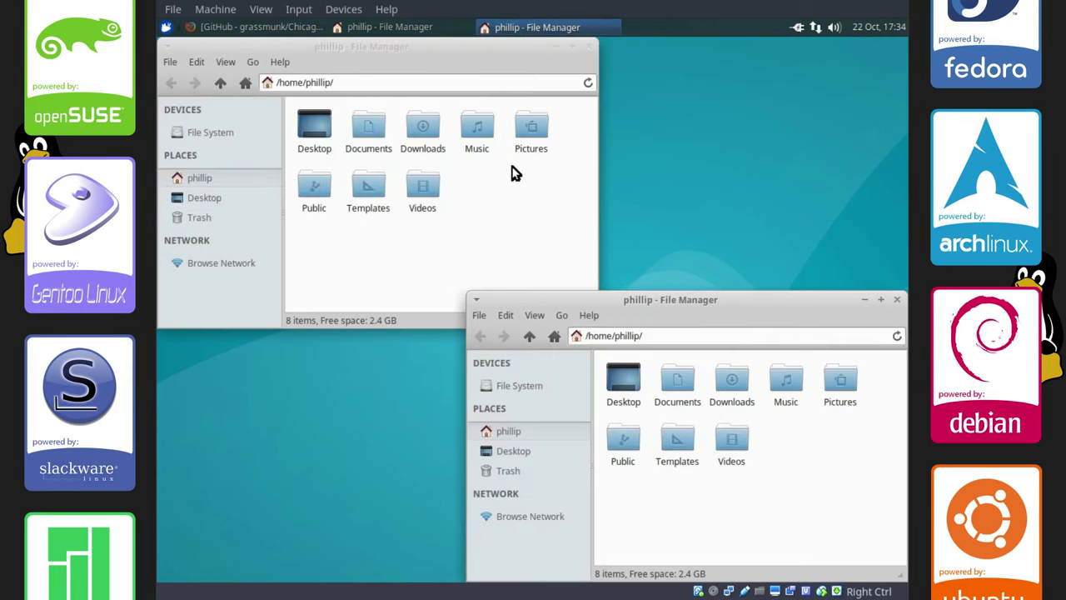
{"action": "left_click_drag", "start_coordinate": [422, 48], "coordinate": [731, 48]}
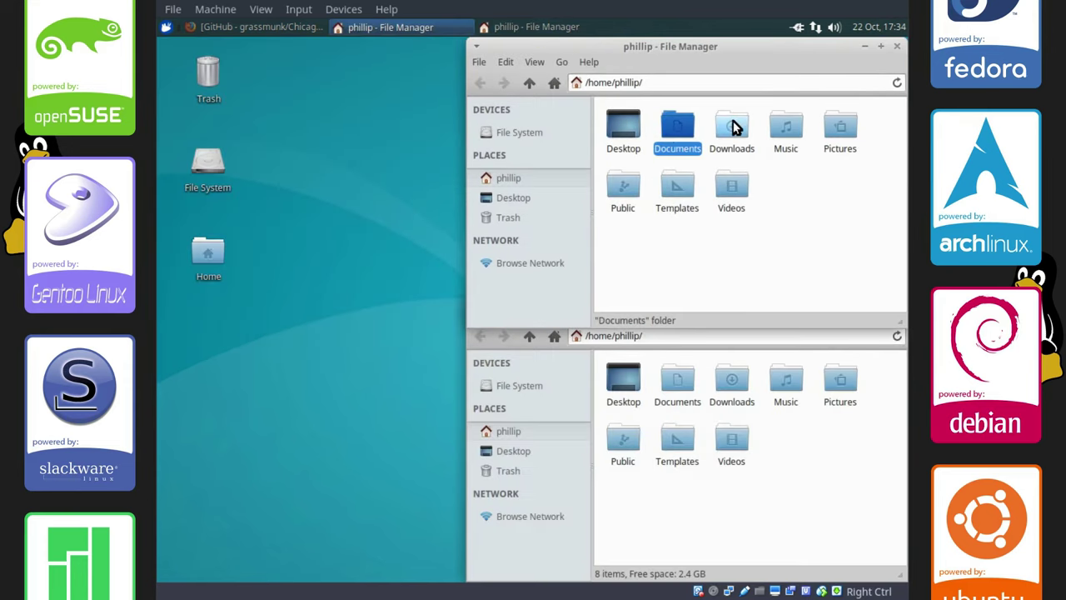
Open the Downloads folder and extract Chicago95-master.zip into it.
{"action": "double_click", "coordinate": [730, 129]}
{"action": "left_click_drag", "start_coordinate": [620, 48], "coordinate": [429, 69]}
{"action": "left_click", "coordinate": [419, 173]}
{"action": "double_click", "coordinate": [419, 173]}
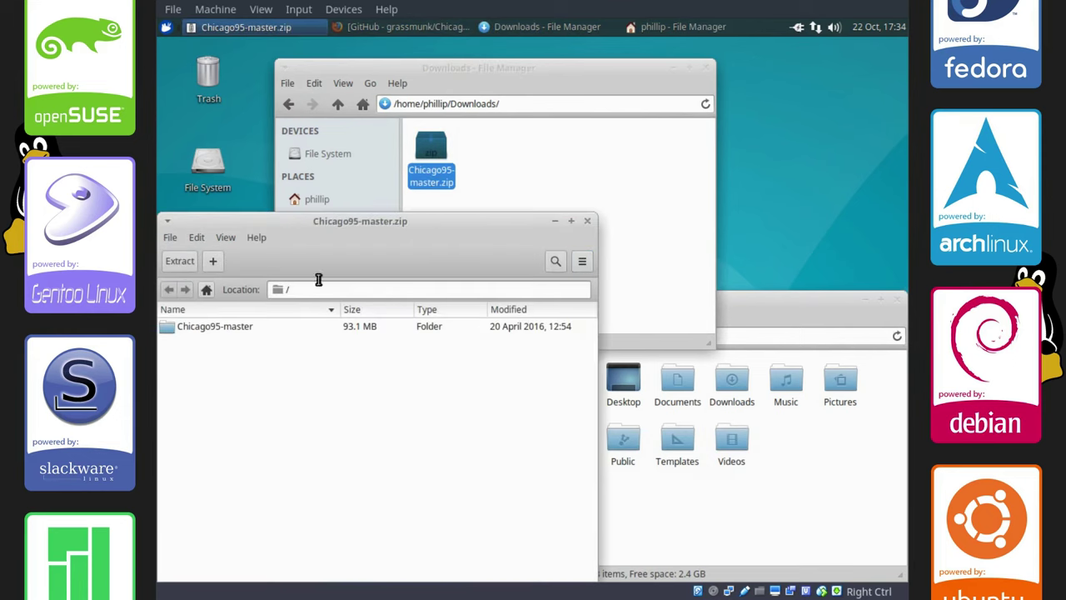
{"action": "left_click", "coordinate": [184, 260]}
{"action": "left_click", "coordinate": [671, 567]}
{"action": "left_click", "coordinate": [587, 220]}
Arrange the Downloads and home folder windows, show the hidden files in the home folder, and create a folder named .icons there.
{"action": "left_click", "coordinate": [659, 246]}
{"action": "left_click_drag", "start_coordinate": [784, 297], "coordinate": [507, 279]}
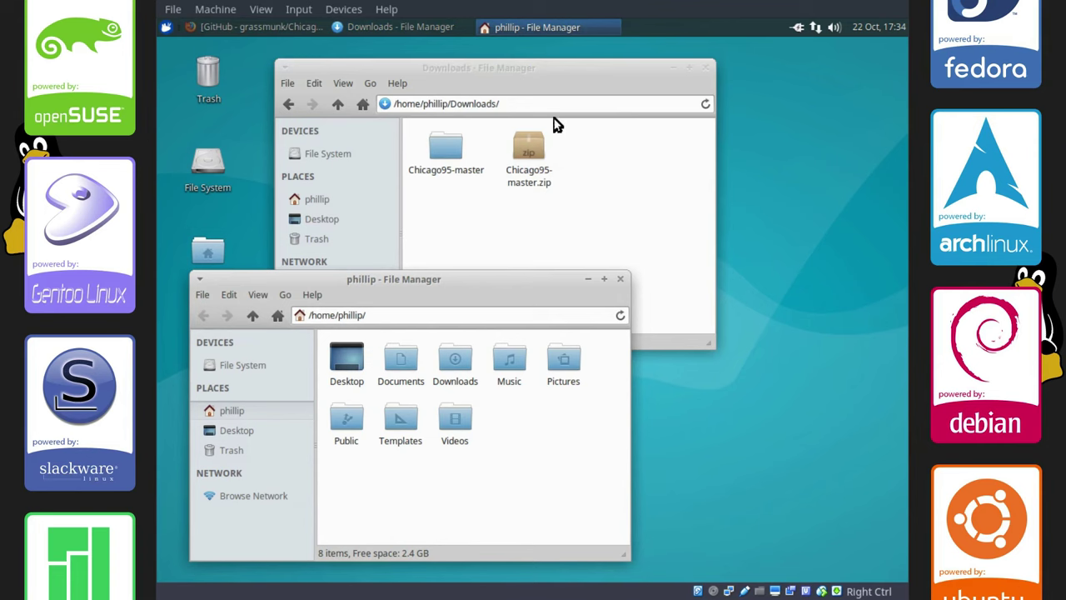
{"action": "left_click_drag", "start_coordinate": [533, 67], "coordinate": [640, 47]}
{"action": "left_click", "coordinate": [581, 402]}
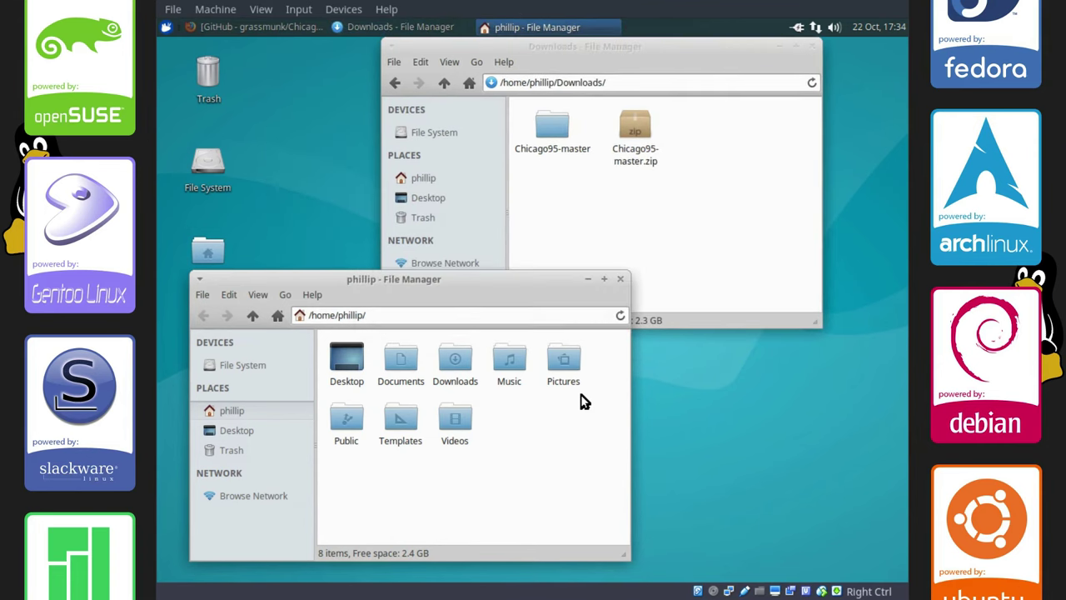
{"action": "key", "text": "ctrl+h"}
{"action": "right_click", "coordinate": [586, 386]}
{"action": "left_click", "coordinate": [631, 189]}
{"action": "type", "text": ".icons"}
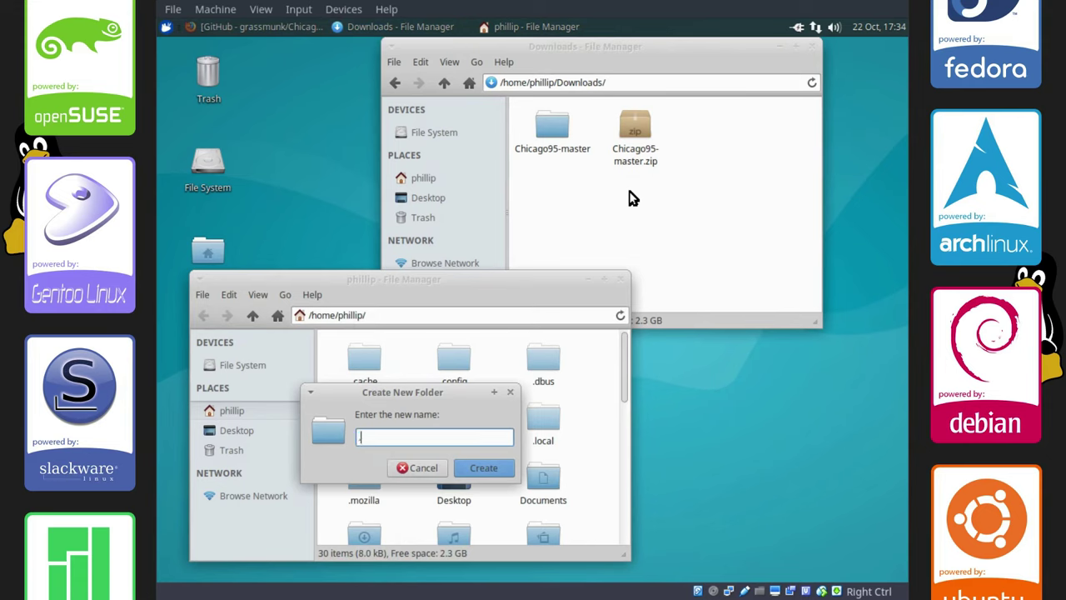
{"action": "key", "text": "Return"}
Create a folder named .themes in the home folder.
{"action": "right_click", "coordinate": [595, 382]}
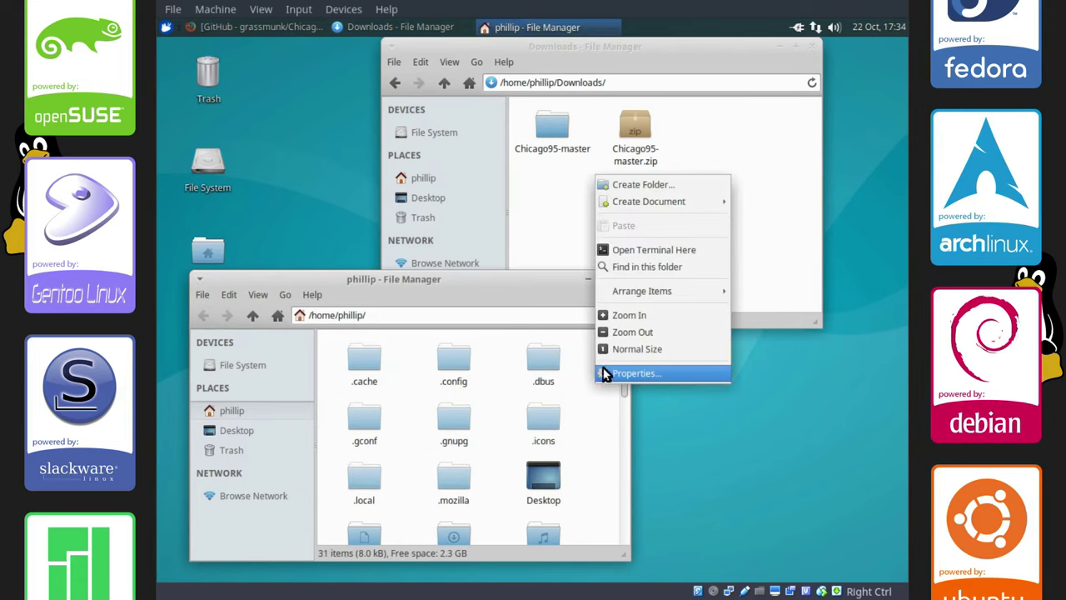
{"action": "left_click", "coordinate": [626, 183]}
{"action": "key", "text": "BackSpace"}
{"action": "type", "text": ".themes"}
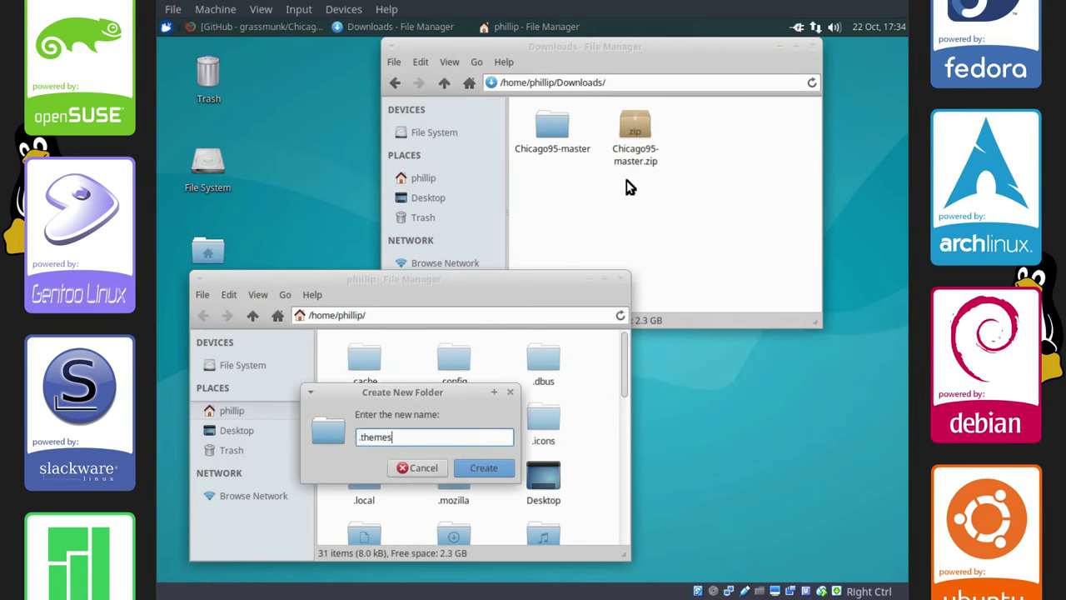
{"action": "key", "text": "Return"}
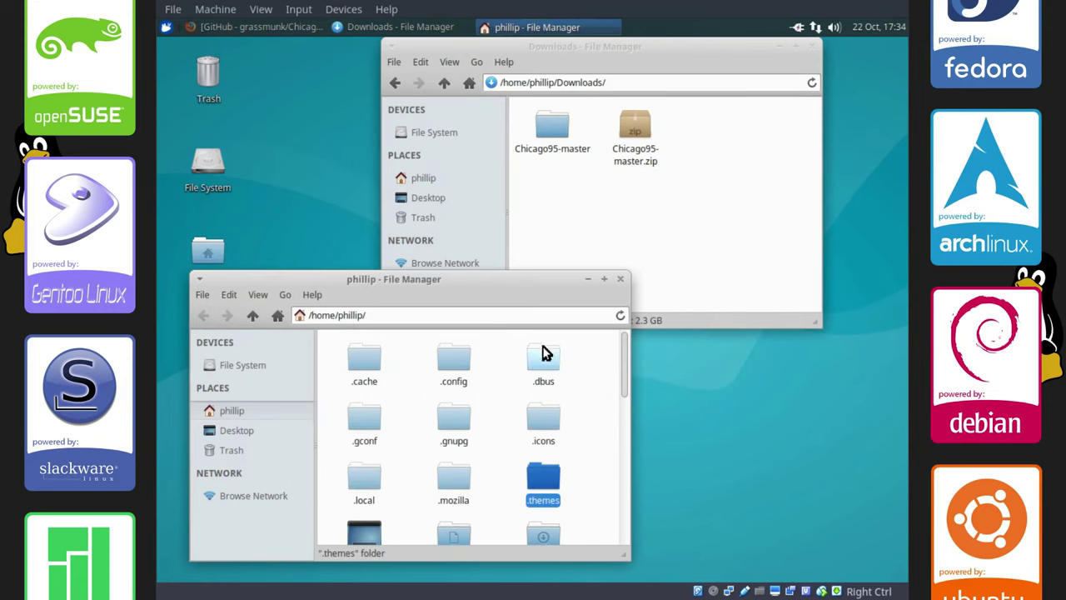
Move the Chicago95 folder from Chicago95-master/Icons into the home folder's .icons folder.
{"action": "double_click", "coordinate": [552, 129]}
{"action": "left_click_drag", "start_coordinate": [543, 56], "coordinate": [616, 55]}
{"action": "left_click", "coordinate": [791, 127]}
{"action": "double_click", "coordinate": [791, 127]}
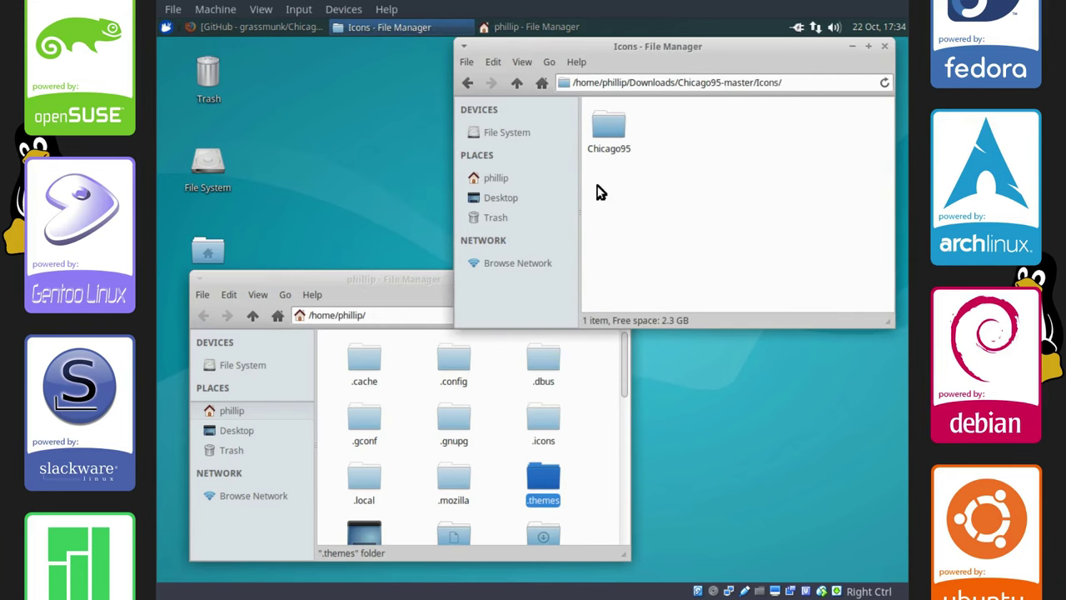
{"action": "left_click", "coordinate": [614, 126]}
{"action": "left_click_drag", "start_coordinate": [613, 126], "coordinate": [546, 421]}
Move the Chicago95 folder from Chicago95-master/Theme into the home folder's .themes folder.
{"action": "left_click", "coordinate": [467, 82]}
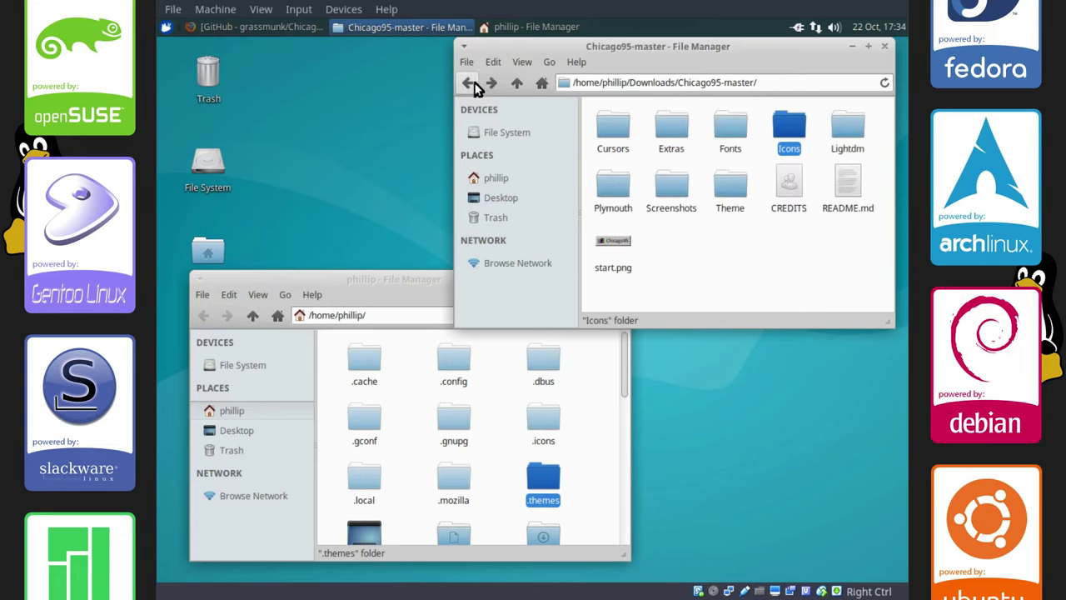
{"action": "double_click", "coordinate": [730, 185]}
{"action": "left_click_drag", "start_coordinate": [611, 127], "coordinate": [546, 481]}
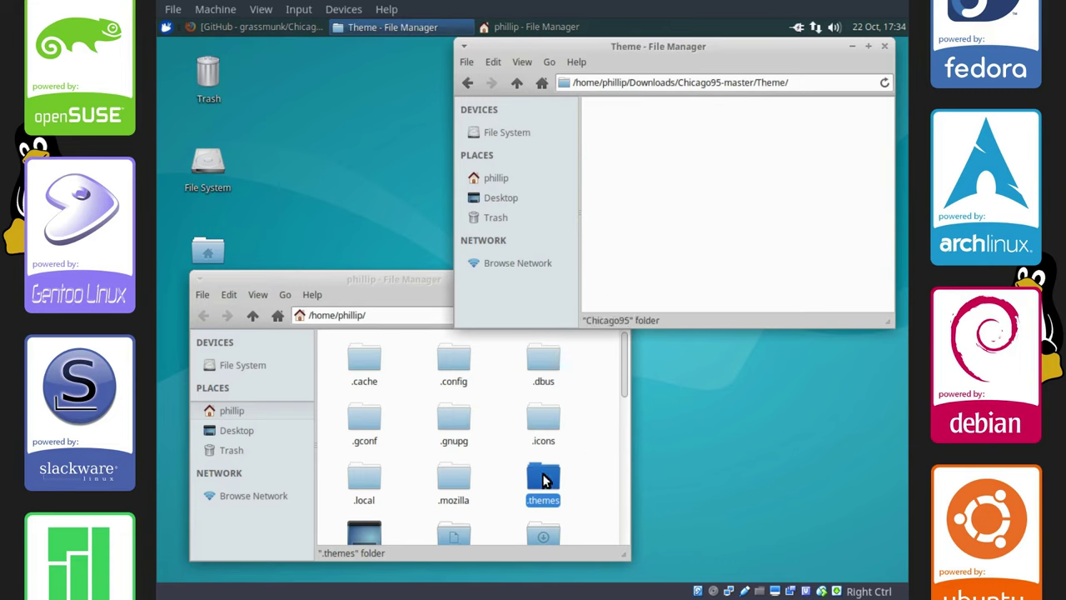
Move the three cursor folders from Chicago95-master/Cursors into the home folder's .icons folder.
{"action": "left_click", "coordinate": [467, 83]}
{"action": "double_click", "coordinate": [626, 129]}
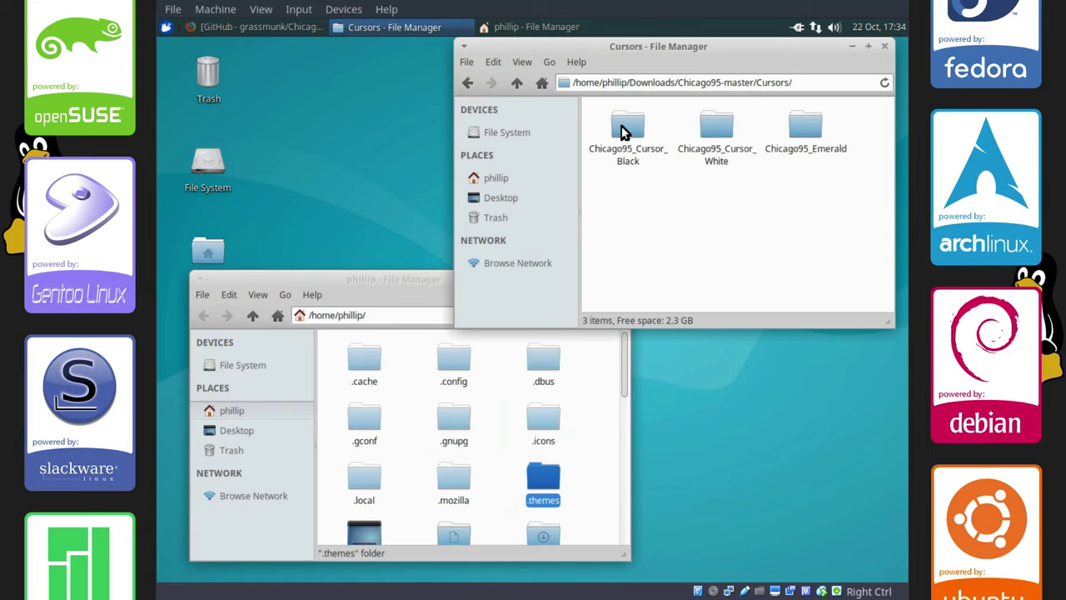
{"action": "left_click_drag", "start_coordinate": [771, 209], "coordinate": [550, 421]}
{"action": "left_click", "coordinate": [338, 98]}
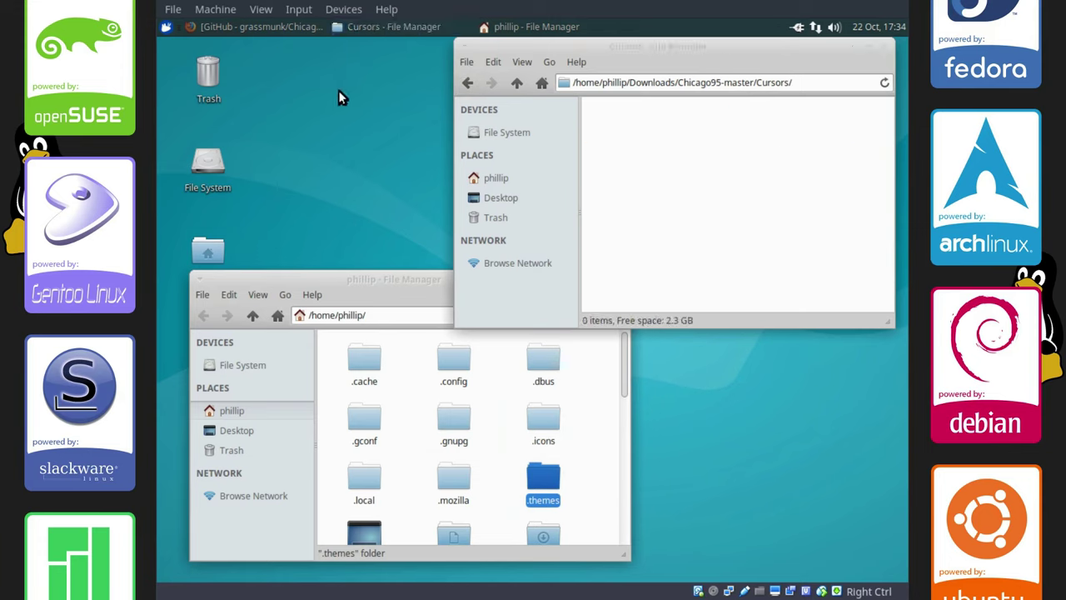
Set both the desktop appearance style and the icon theme to Chicago95 in the Appearance settings.
{"action": "left_click", "coordinate": [168, 30]}
{"action": "left_click", "coordinate": [379, 385]}
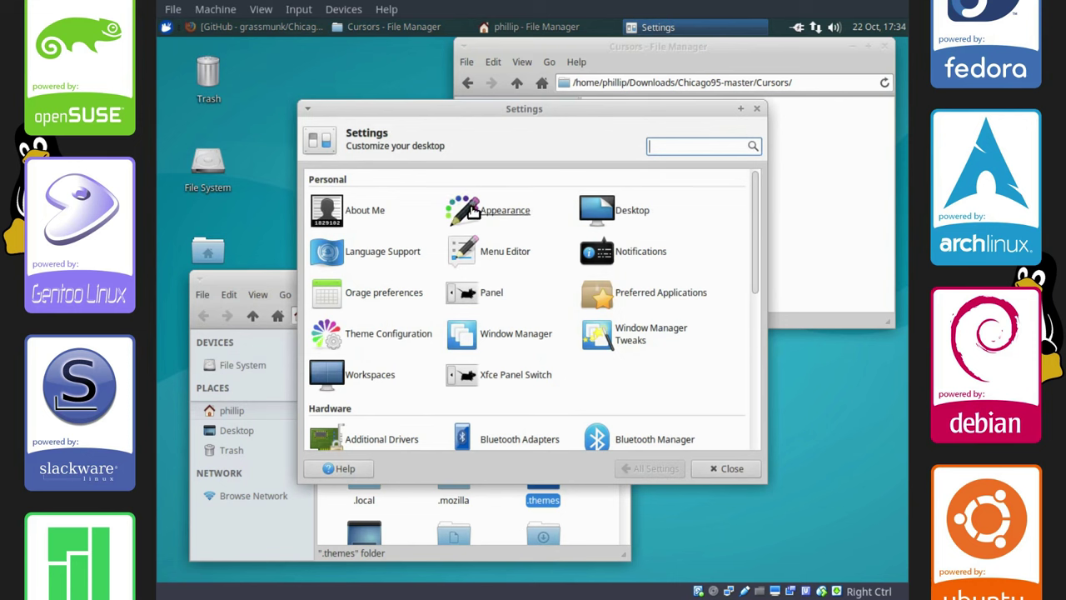
{"action": "left_click", "coordinate": [528, 208]}
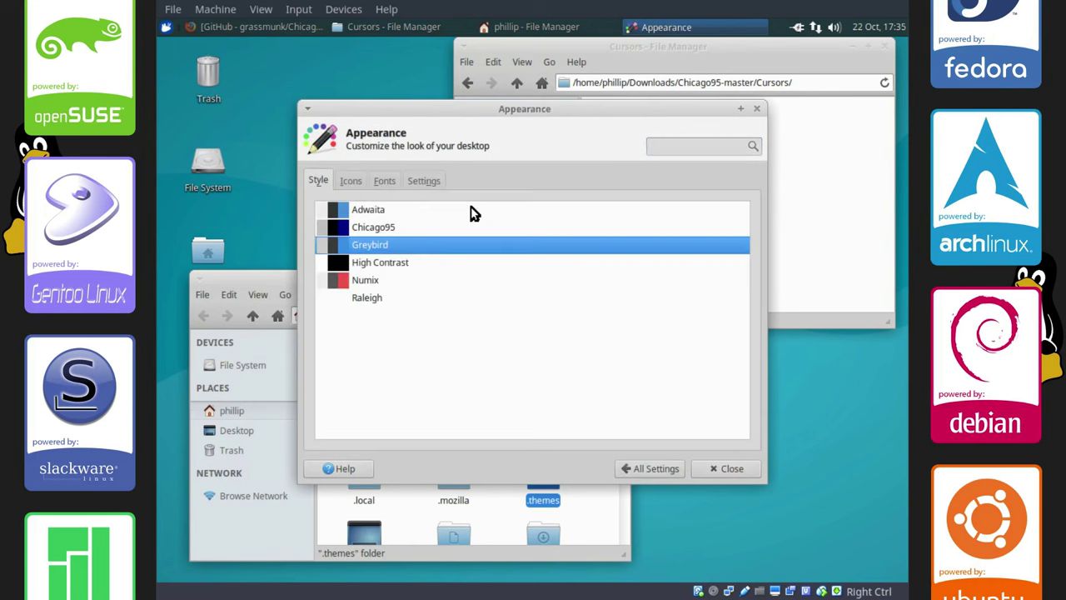
{"action": "left_click", "coordinate": [373, 227]}
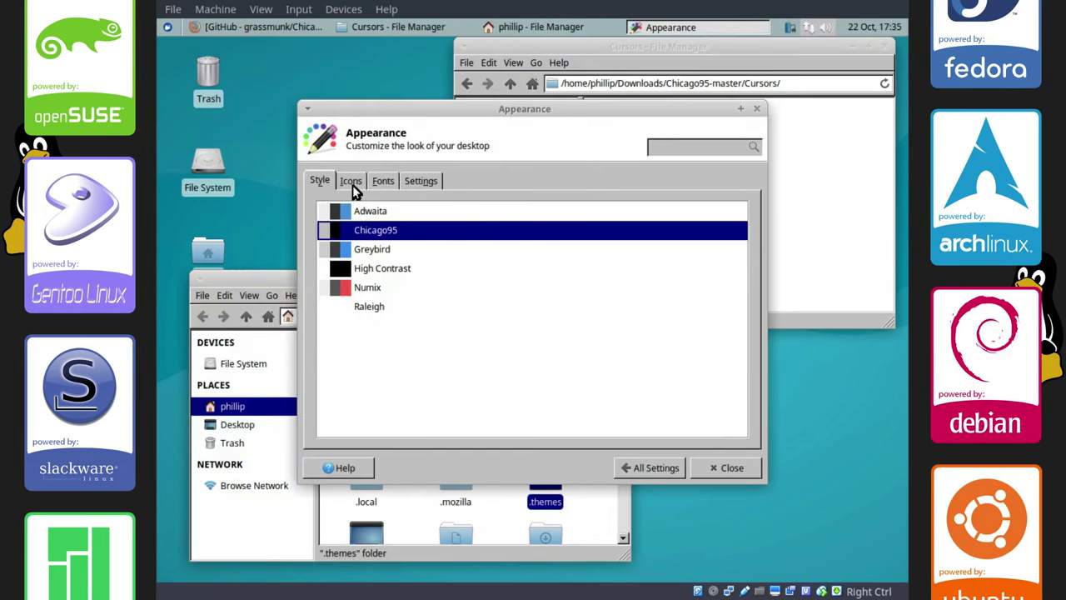
{"action": "left_click", "coordinate": [351, 182]}
{"action": "left_click", "coordinate": [402, 217]}
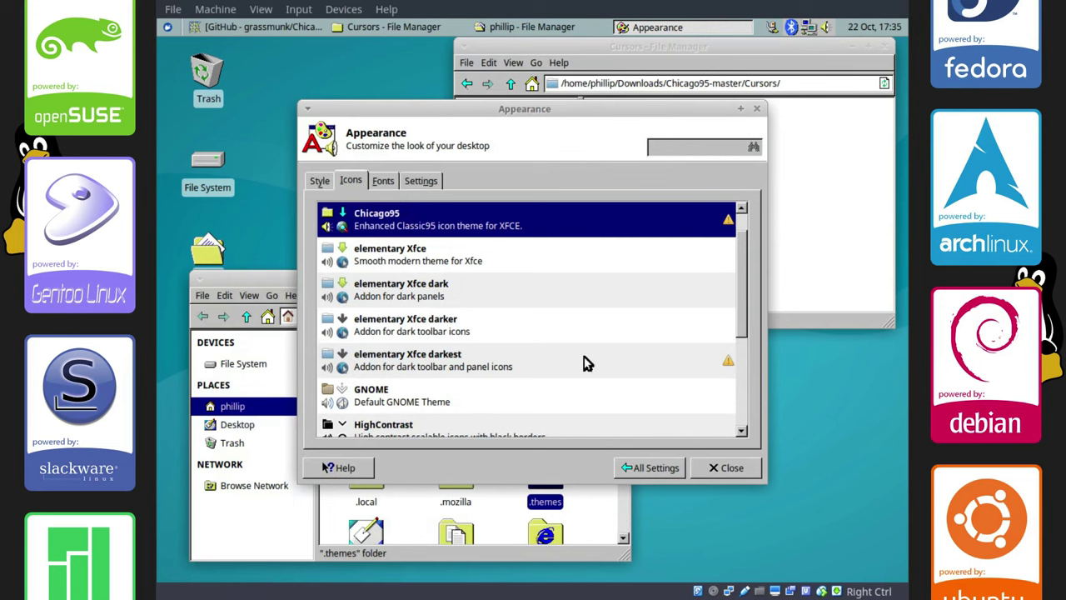
Set the Window Manager theme to Chicago95.
{"action": "left_click", "coordinate": [651, 467]}
{"action": "left_click", "coordinate": [510, 333]}
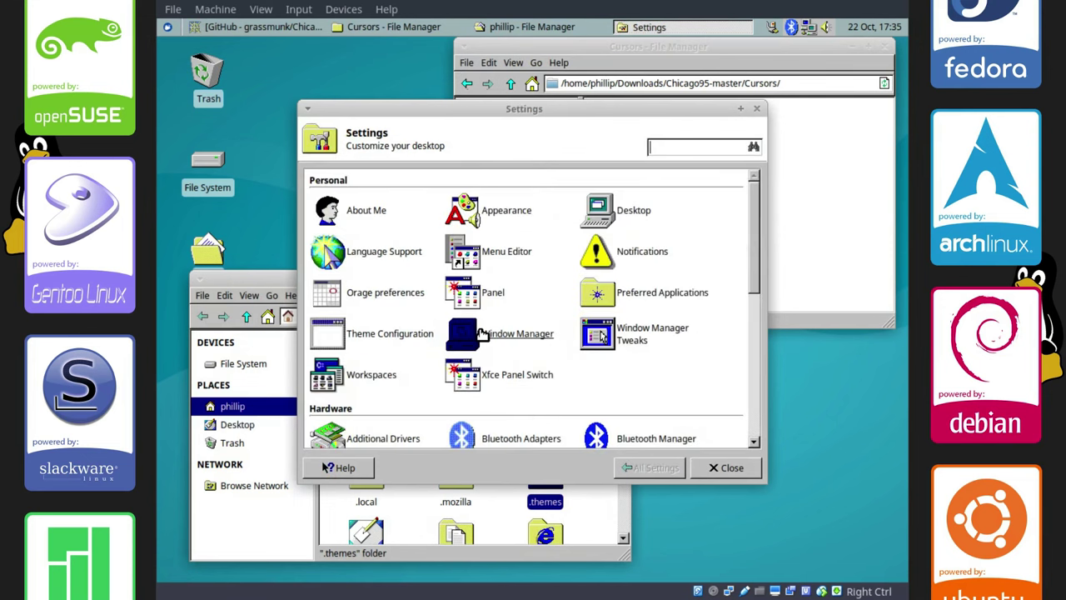
{"action": "left_click", "coordinate": [376, 247]}
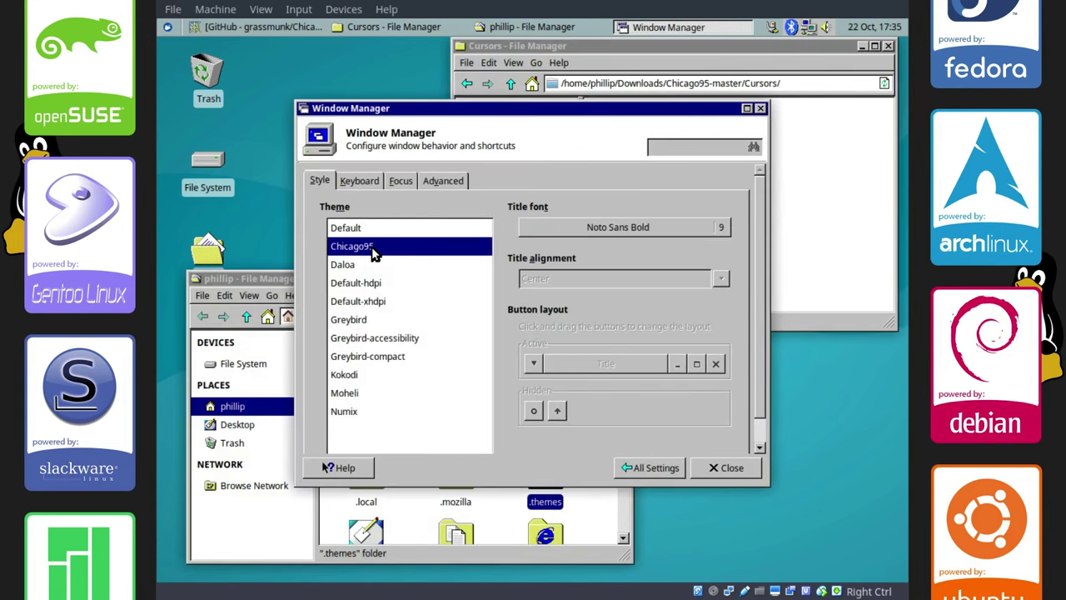
Set the mouse cursor theme to Chicago 95 Black and close the settings.
{"action": "left_click", "coordinate": [656, 468]}
{"action": "scroll", "coordinate": [756, 252], "scroll_direction": "down", "scroll_amount": 5}
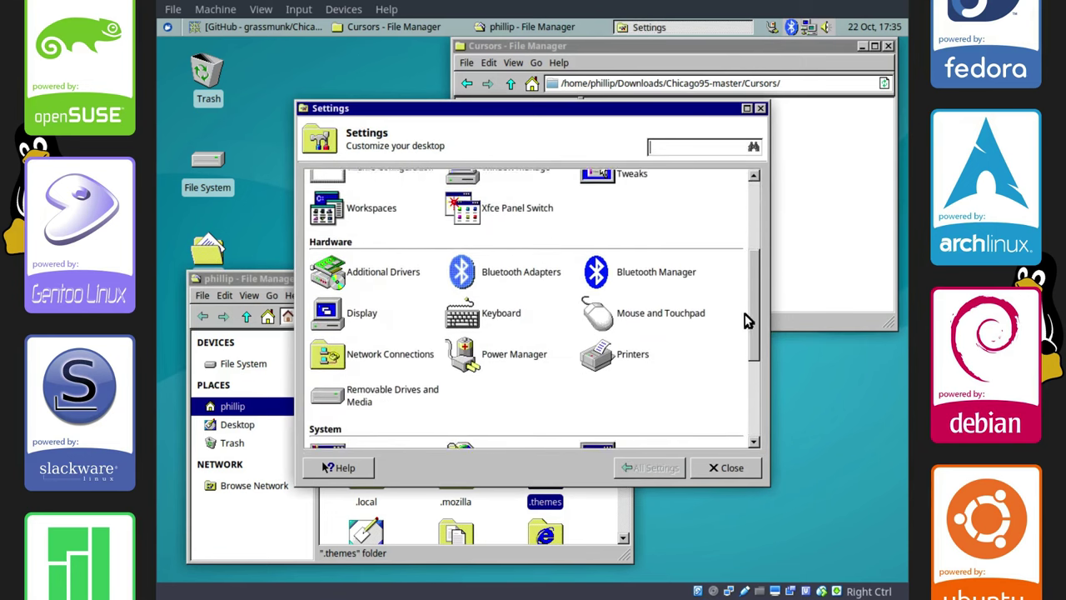
{"action": "left_click", "coordinate": [608, 298]}
{"action": "left_click", "coordinate": [413, 180]}
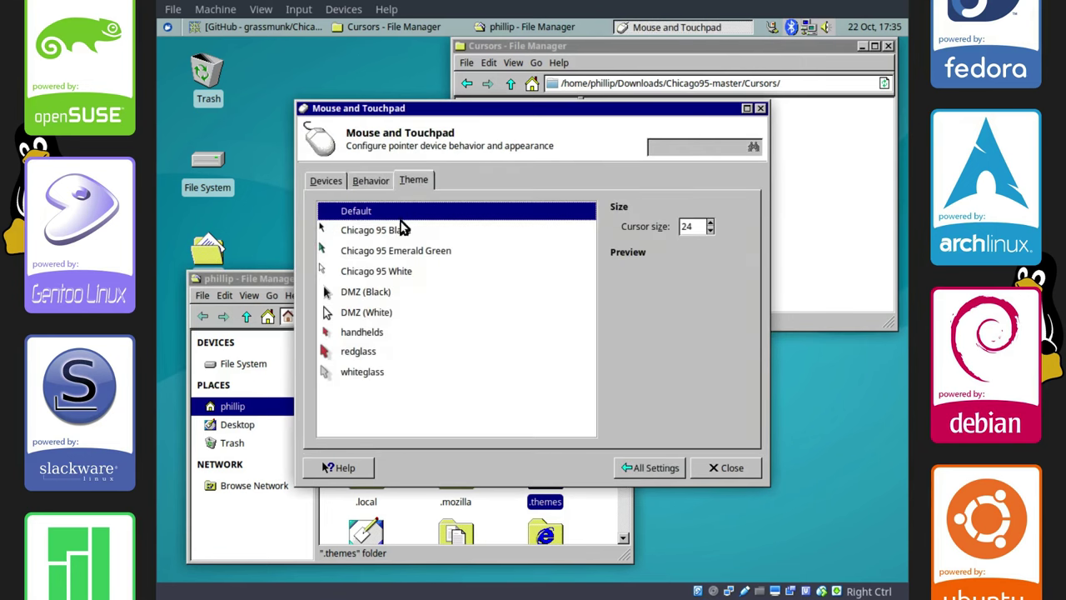
{"action": "left_click", "coordinate": [383, 237]}
{"action": "left_click", "coordinate": [723, 468]}
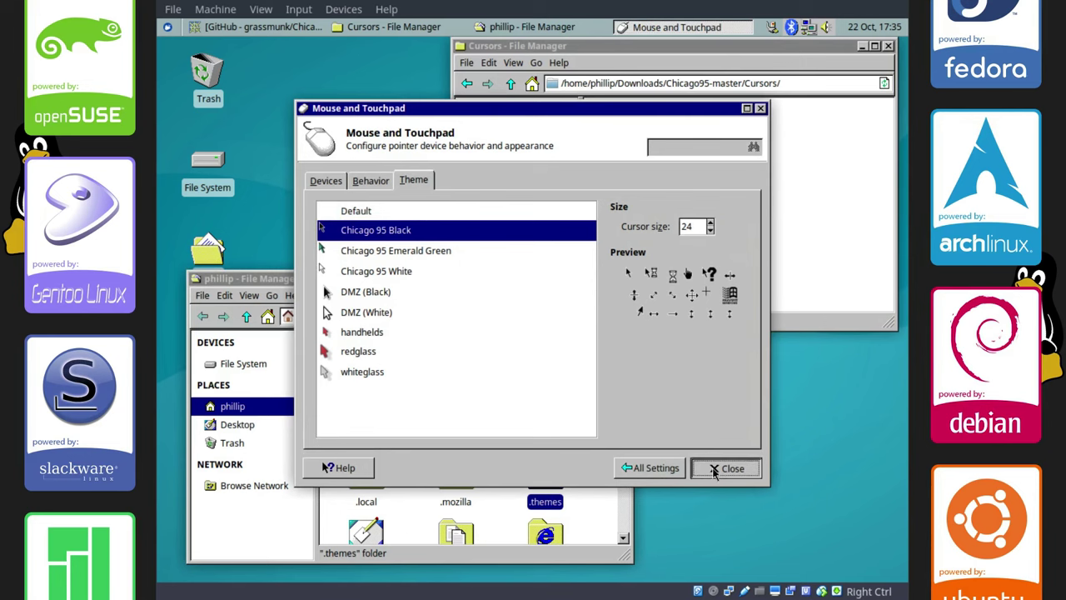
Return from the Cursors folder to Chicago95-master and bring the home folder window to the front.
{"action": "left_click", "coordinate": [467, 83]}
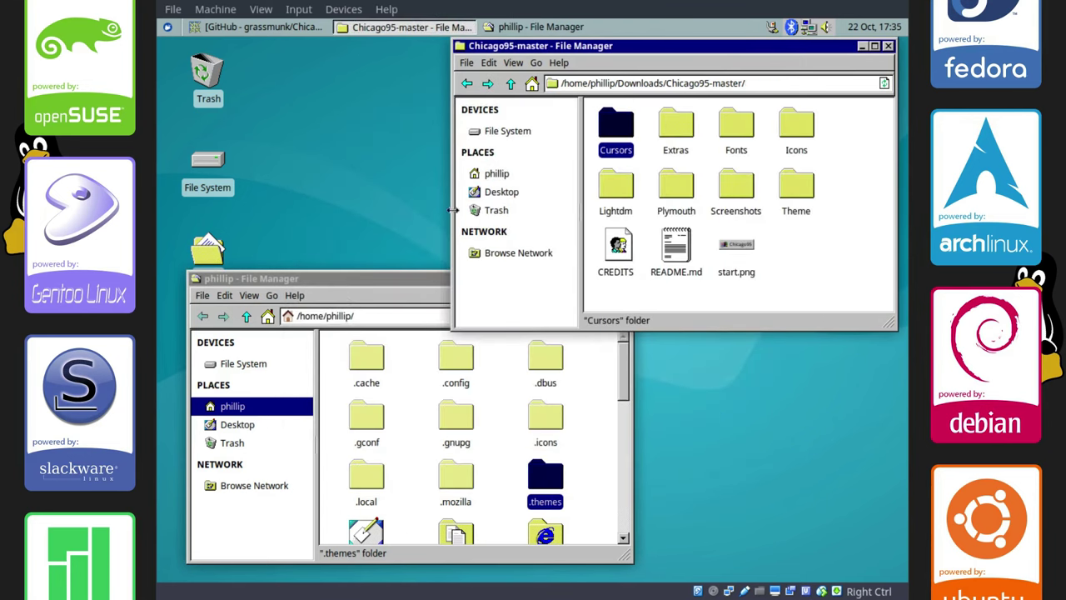
{"action": "left_click", "coordinate": [451, 302]}
{"action": "left_click", "coordinate": [587, 403]}
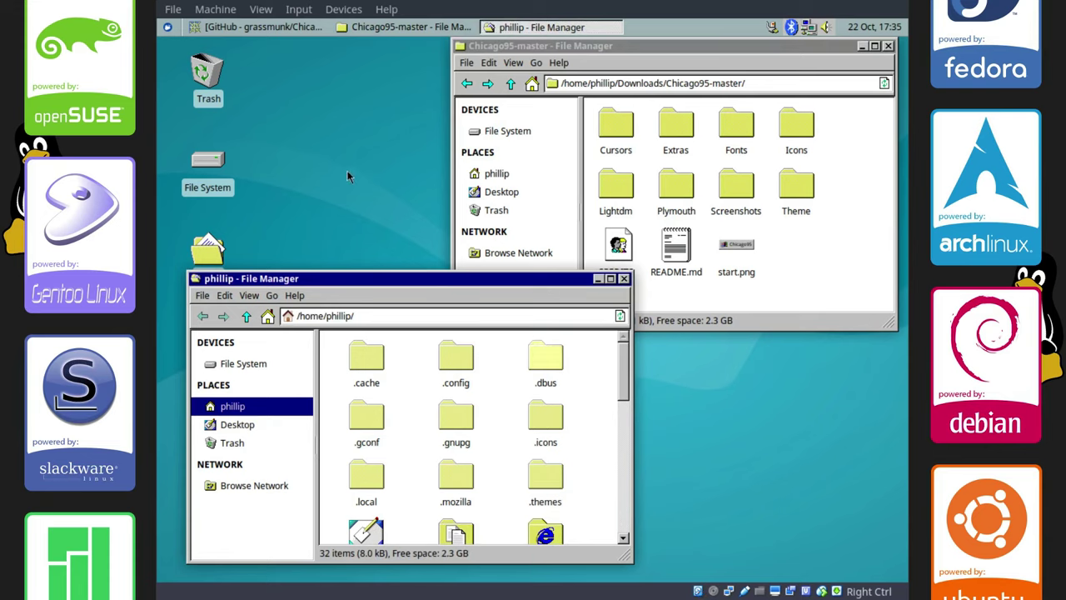
Set the desktop wallpaper style to None and its solid background color to #008080.
{"action": "right_click", "coordinate": [353, 108]}
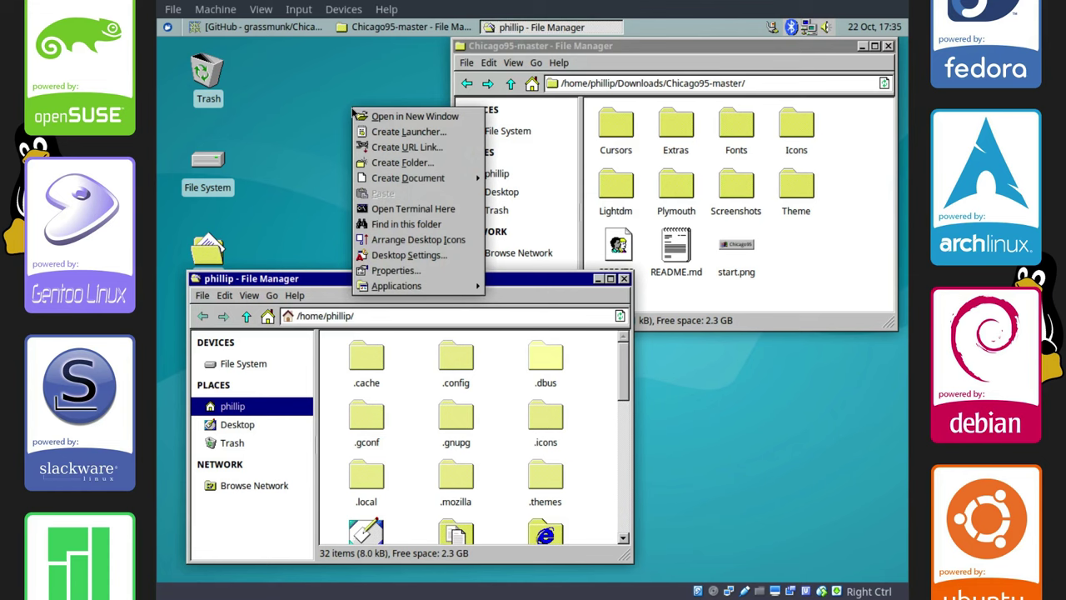
{"action": "left_click", "coordinate": [408, 257]}
{"action": "left_click", "coordinate": [744, 384]}
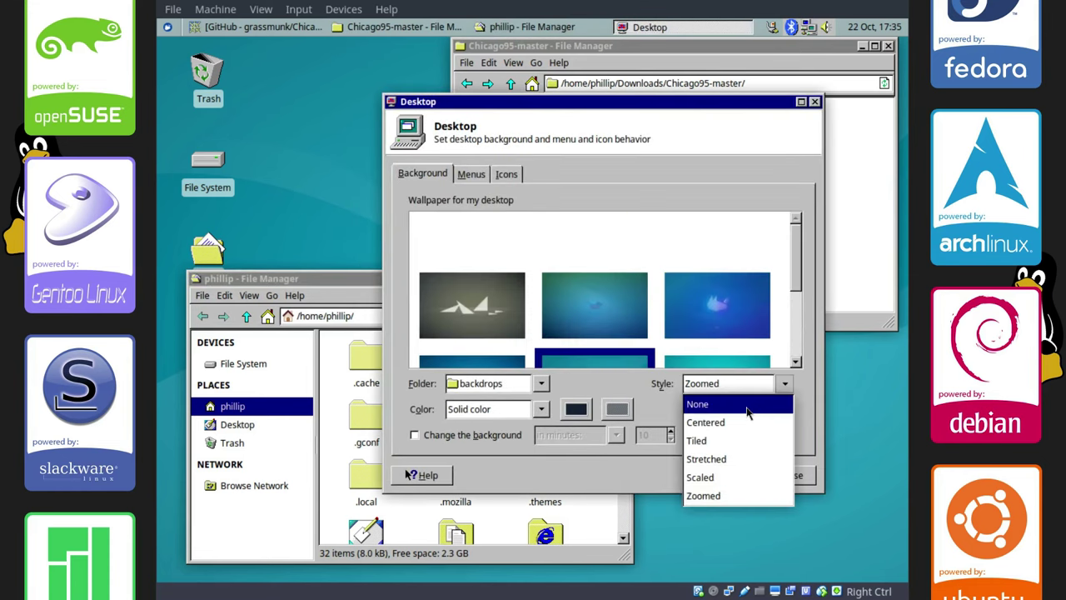
{"action": "left_click", "coordinate": [746, 406]}
{"action": "left_click", "coordinate": [576, 409]}
{"action": "left_click_drag", "start_coordinate": [678, 308], "coordinate": [636, 310]}
{"action": "type", "text": "008080"}
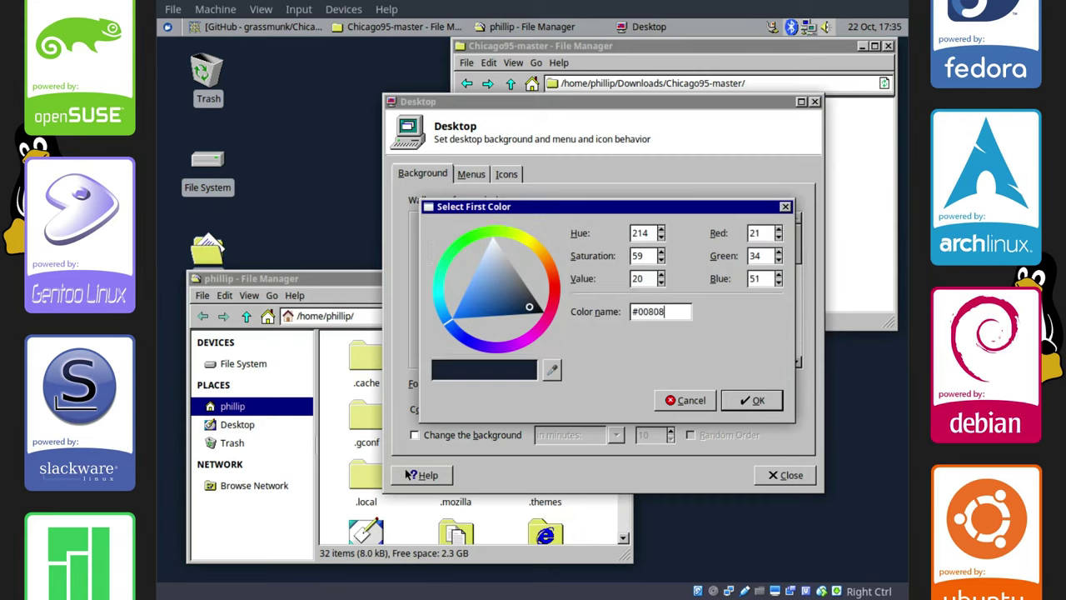
{"action": "left_click", "coordinate": [746, 401]}
{"action": "left_click", "coordinate": [783, 474]}
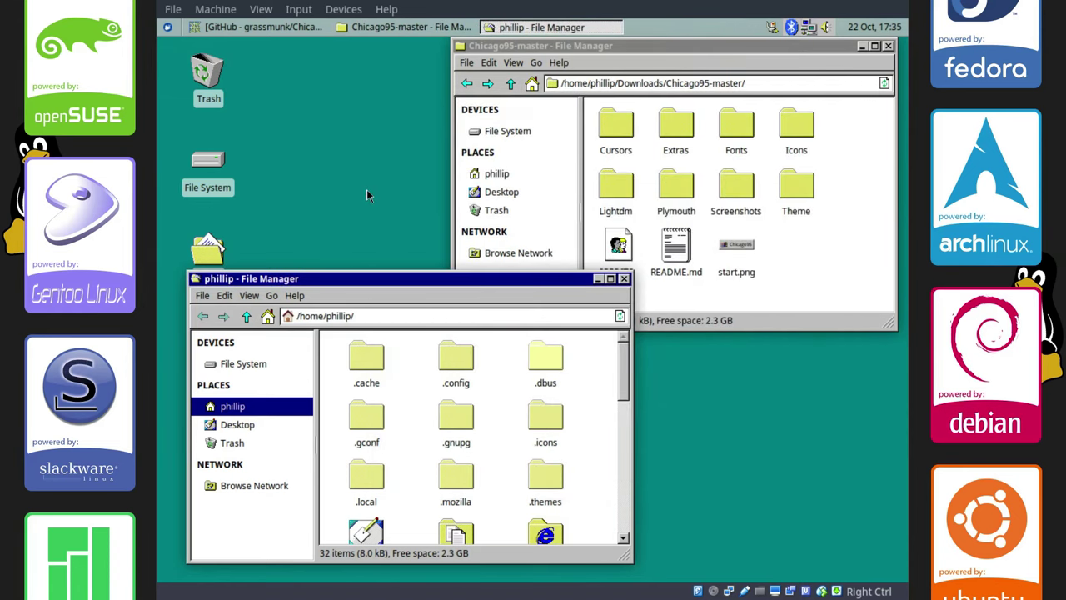
Create a folder named .fonts in the home folder and open it.
{"action": "right_click", "coordinate": [609, 356]}
{"action": "left_click", "coordinate": [636, 359]}
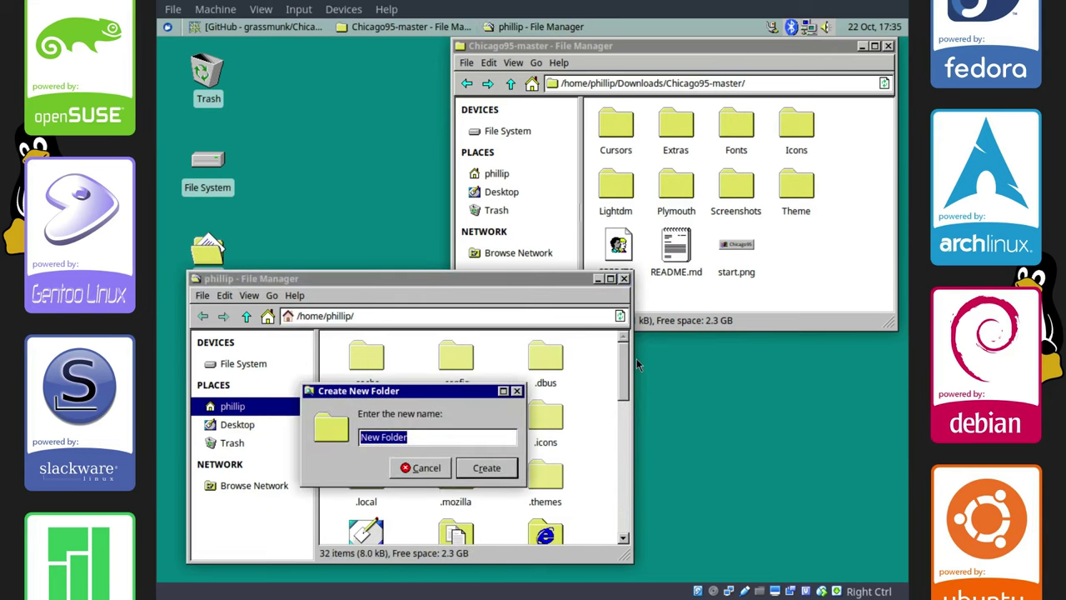
{"action": "key", "text": "BackSpace"}
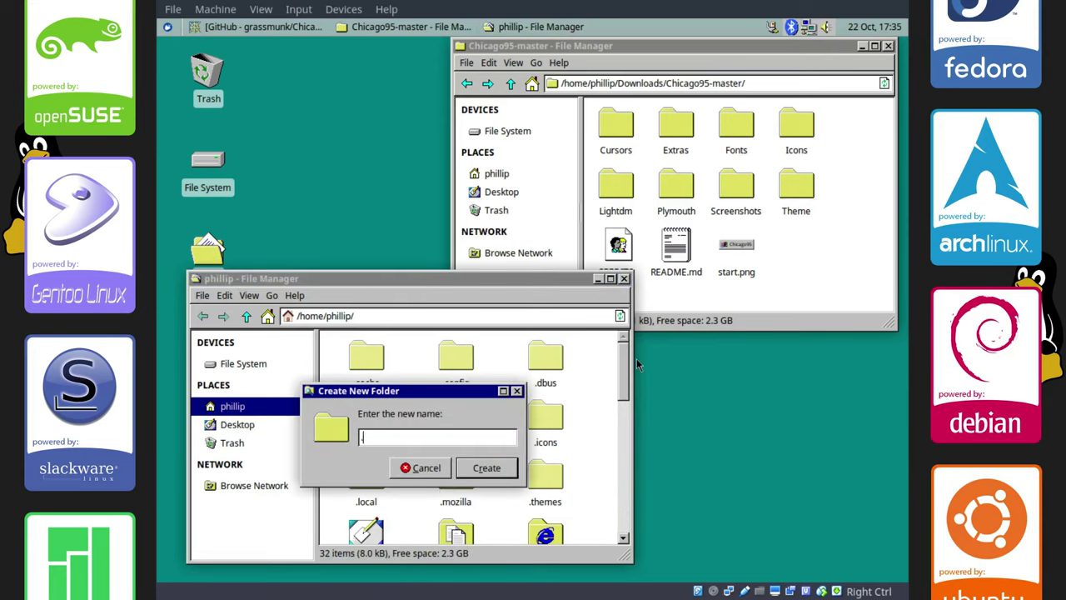
{"action": "type", "text": ".fonts"}
{"action": "key", "text": "Return"}
{"action": "key", "text": "Return"}
Create a folder named truetype inside .fonts and open it.
{"action": "right_click", "coordinate": [566, 364]}
{"action": "left_click", "coordinate": [597, 367]}
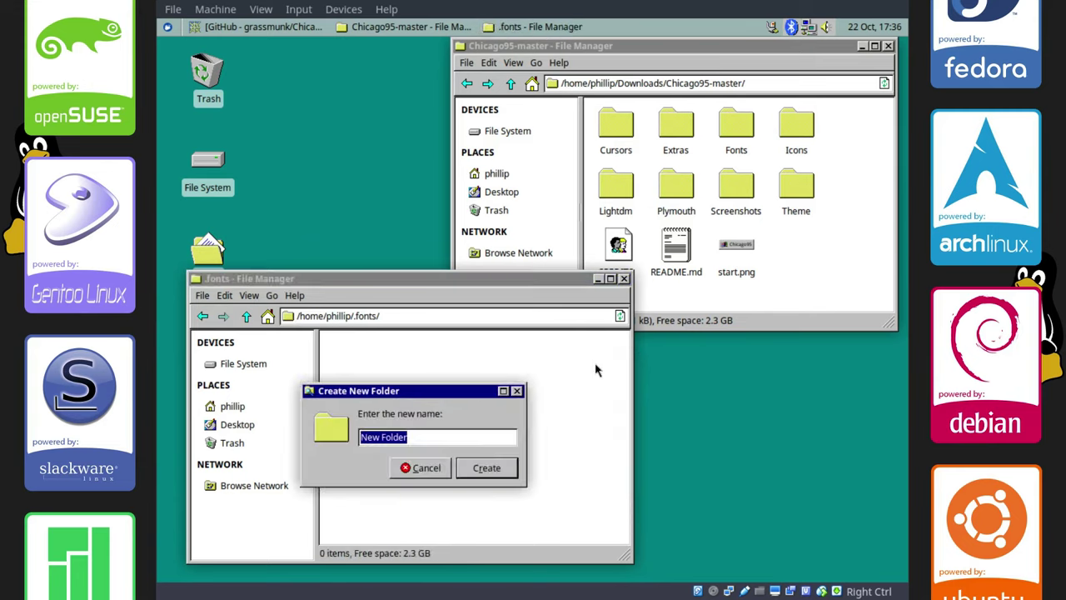
{"action": "type", "text": "ture"}
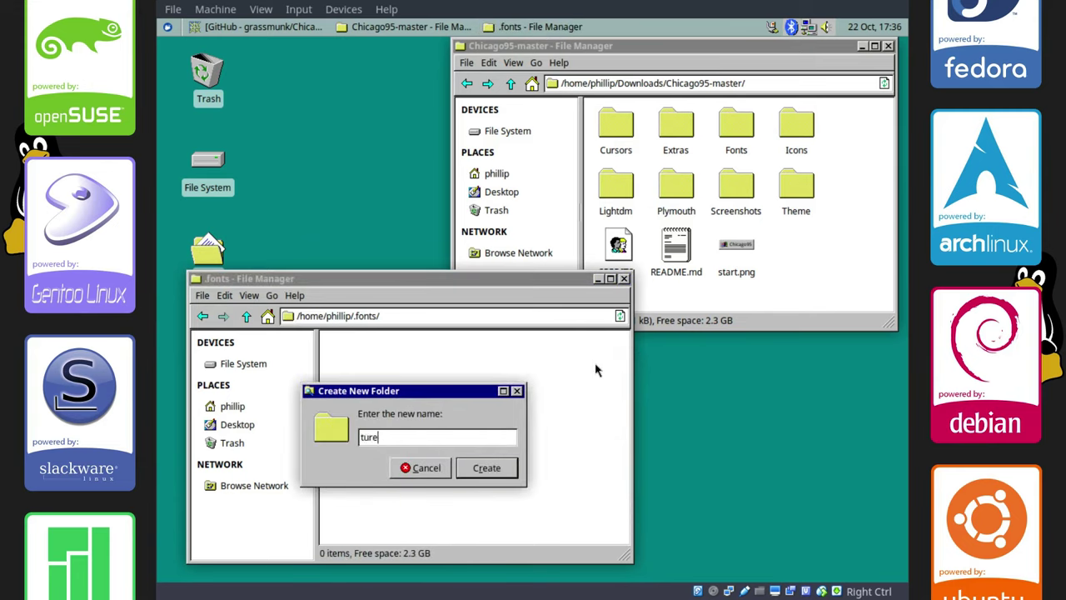
{"action": "key", "text": "BackSpace"}
{"action": "key", "text": "BackSpace"}
{"action": "key", "text": "BackSpace"}
{"action": "key", "text": "BackSpace"}
{"action": "type", "text": "truetype"}
{"action": "key", "text": "Return"}
{"action": "key", "text": "Return"}
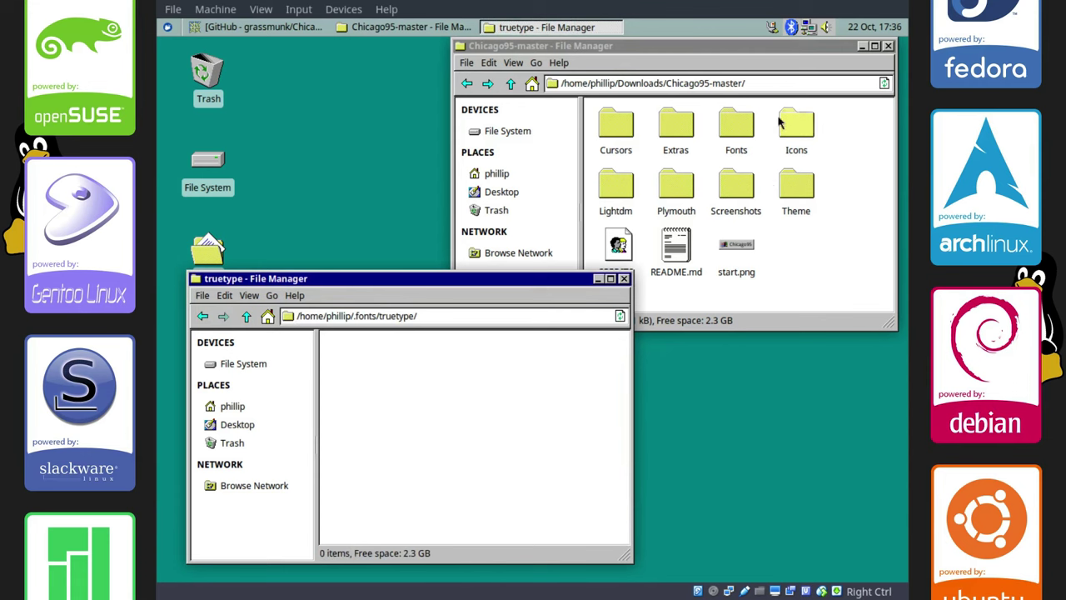
Transfer the font item from the Chicago95 Fonts folder into truetype and return to Chicago95-master.
{"action": "double_click", "coordinate": [737, 126]}
{"action": "left_click_drag", "start_coordinate": [615, 125], "coordinate": [471, 450]}
{"action": "left_click", "coordinate": [466, 83]}
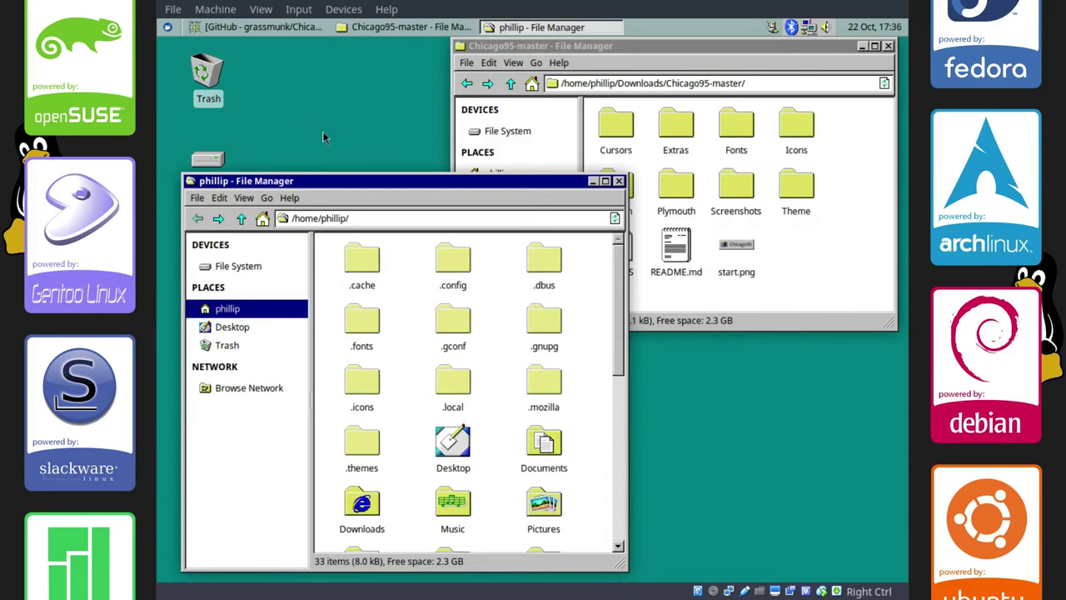
Rebuild the font cache in a terminal with sudo fc-cache -f -v, entering the account password, and minimize the terminal.
{"action": "key", "text": "ctrl+alt+t"}
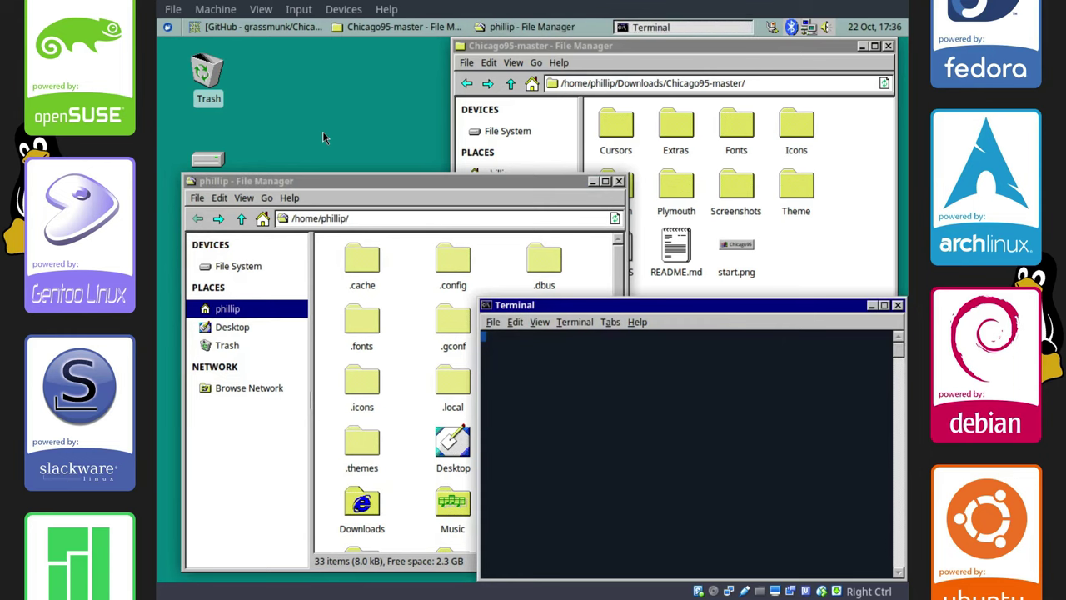
{"action": "left_click_drag", "start_coordinate": [517, 274], "coordinate": [452, 183]}
{"action": "type", "text": "sudo fc-cha"}
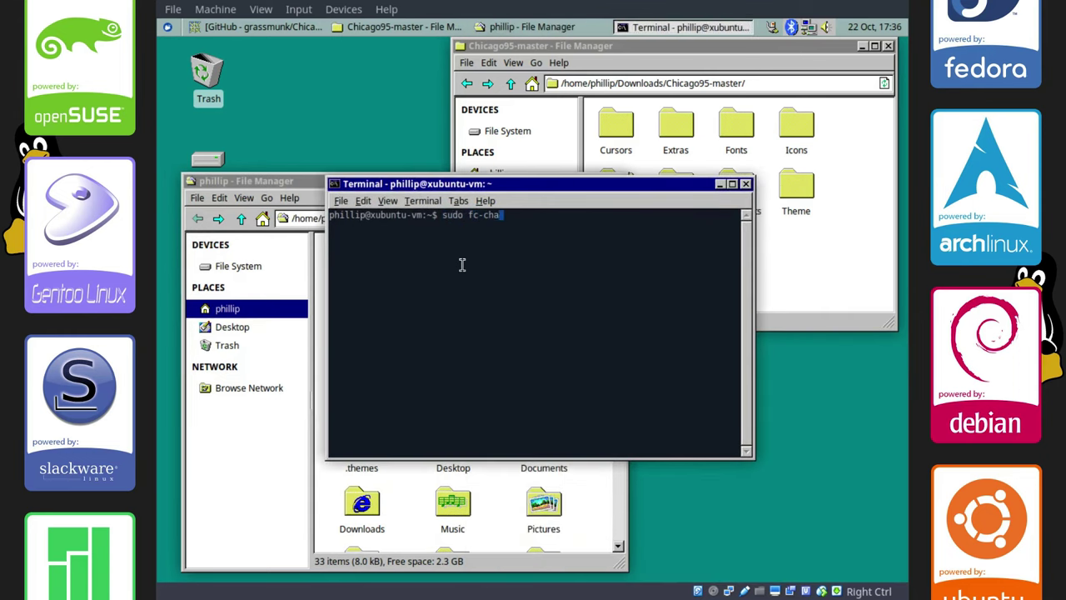
{"action": "key", "text": "BackSpace"}
{"action": "key", "text": "BackSpace"}
{"action": "type", "text": "ache -f -v"}
{"action": "key", "text": "Return"}
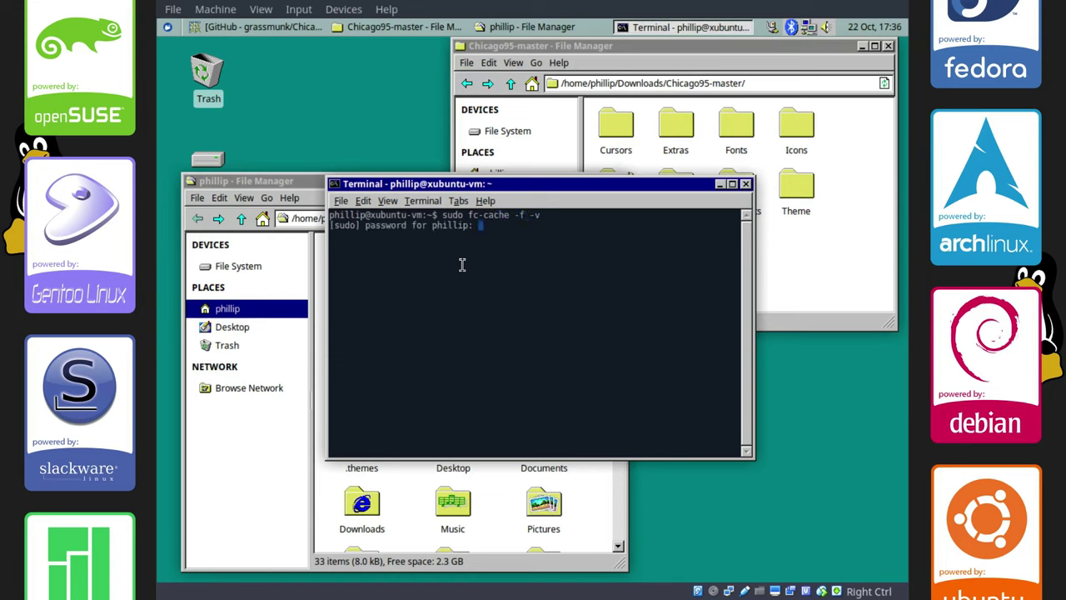
{"action": "key", "text": "Return"}
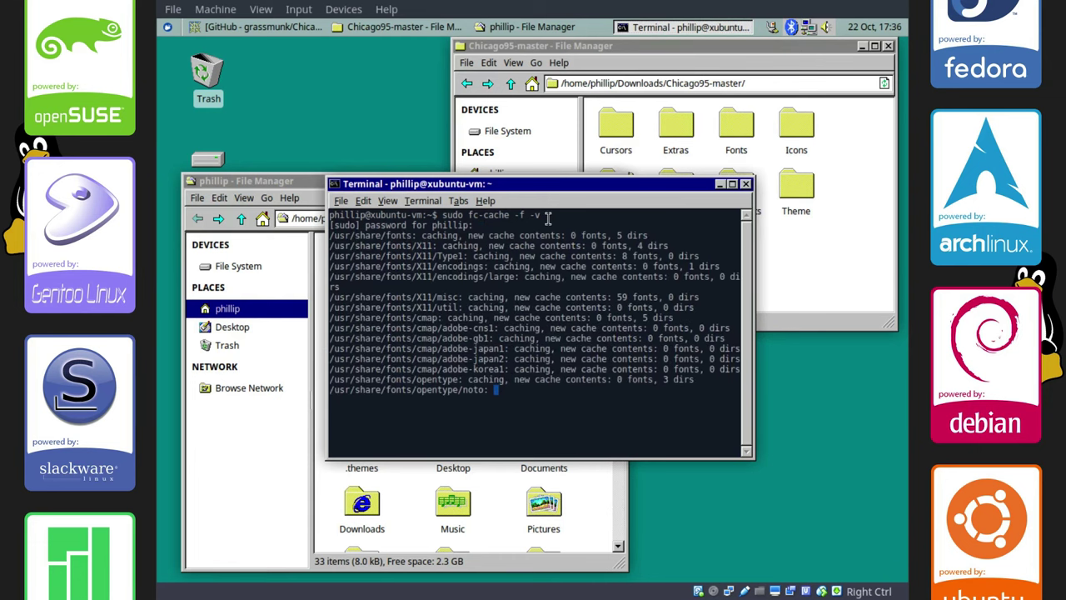
{"action": "left_click", "coordinate": [720, 184]}
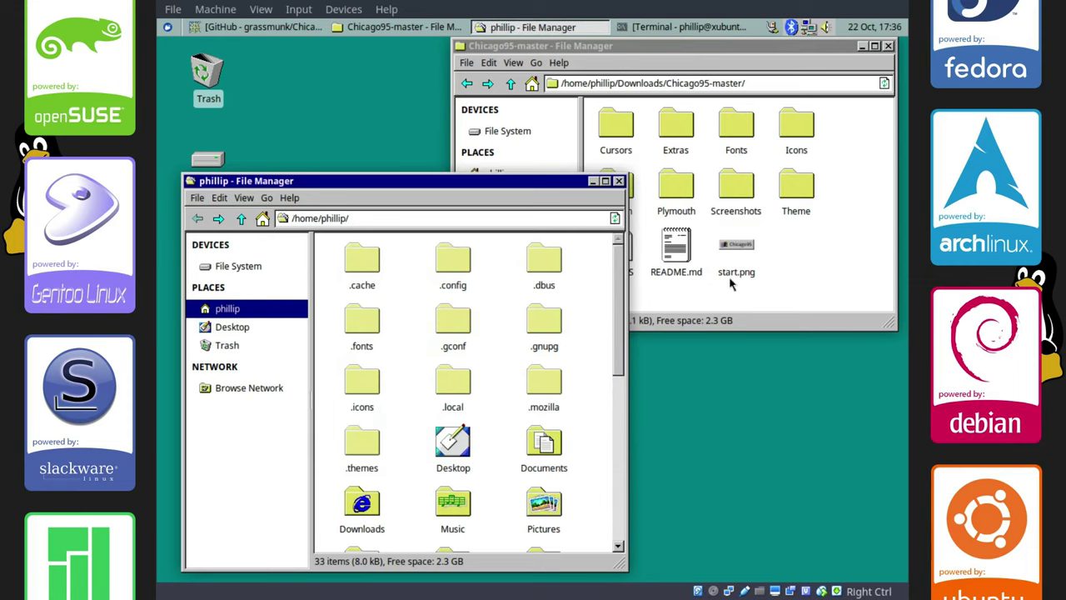
Open DOSrc from the Extras folder and .bashrc from the home folder in the text editor.
{"action": "left_click_drag", "start_coordinate": [622, 302], "coordinate": [608, 446]}
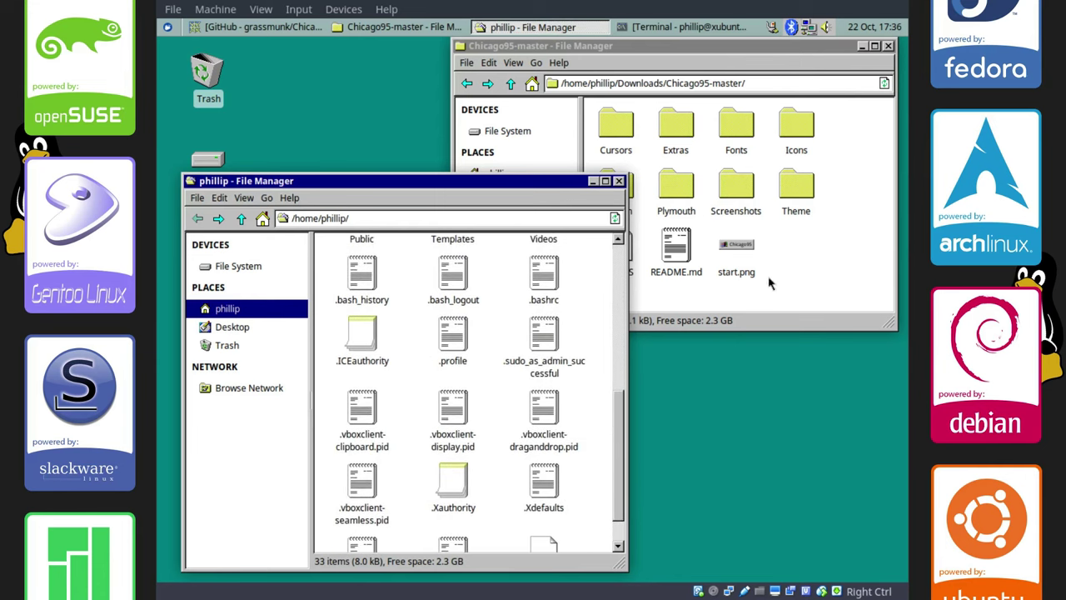
{"action": "left_click", "coordinate": [698, 138]}
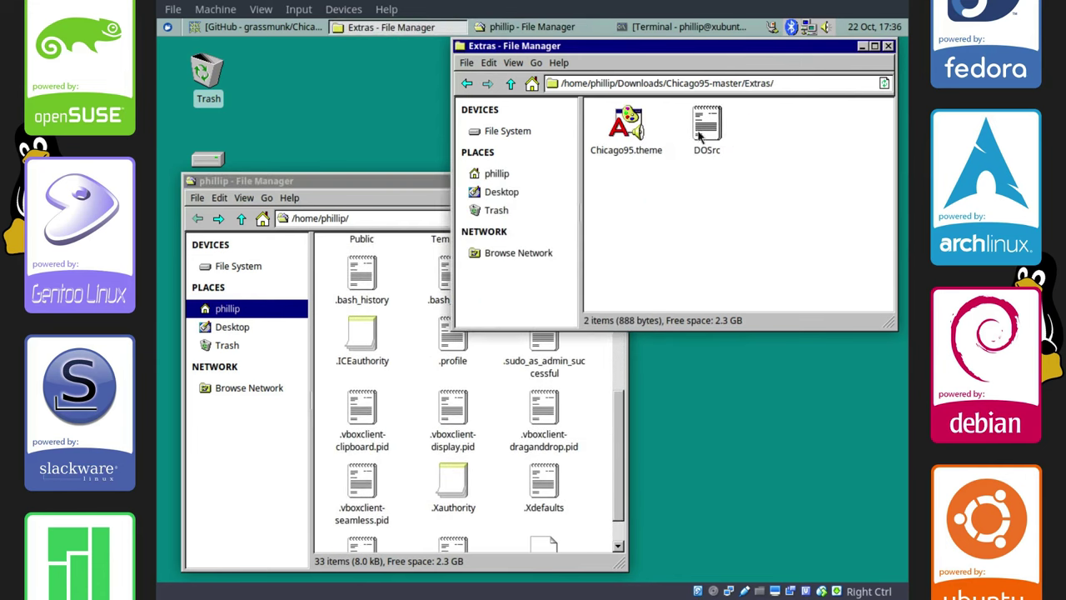
{"action": "double_click", "coordinate": [702, 135]}
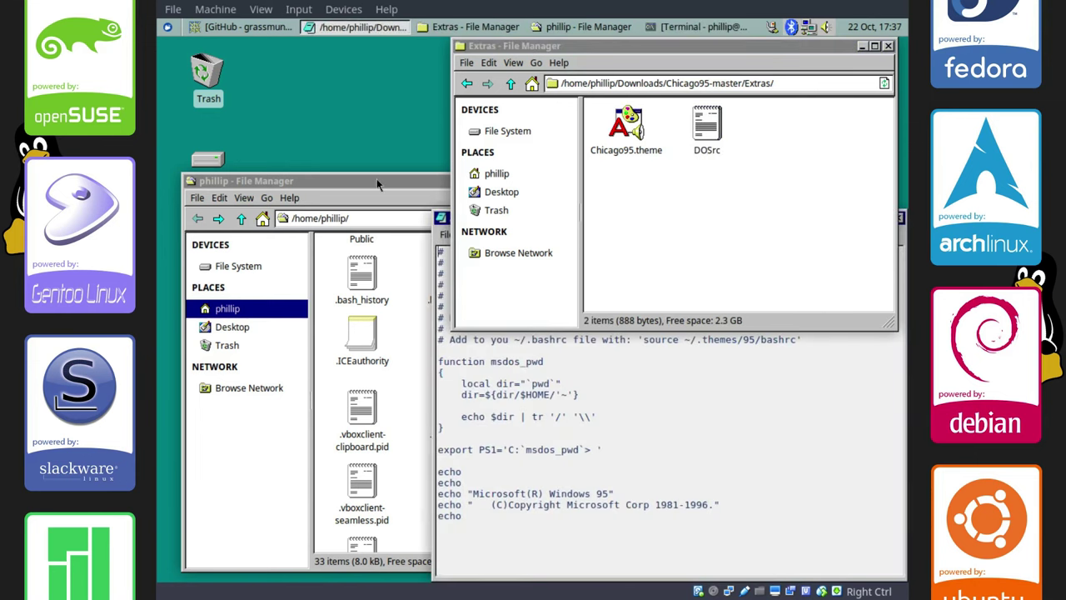
{"action": "left_click", "coordinate": [452, 217]}
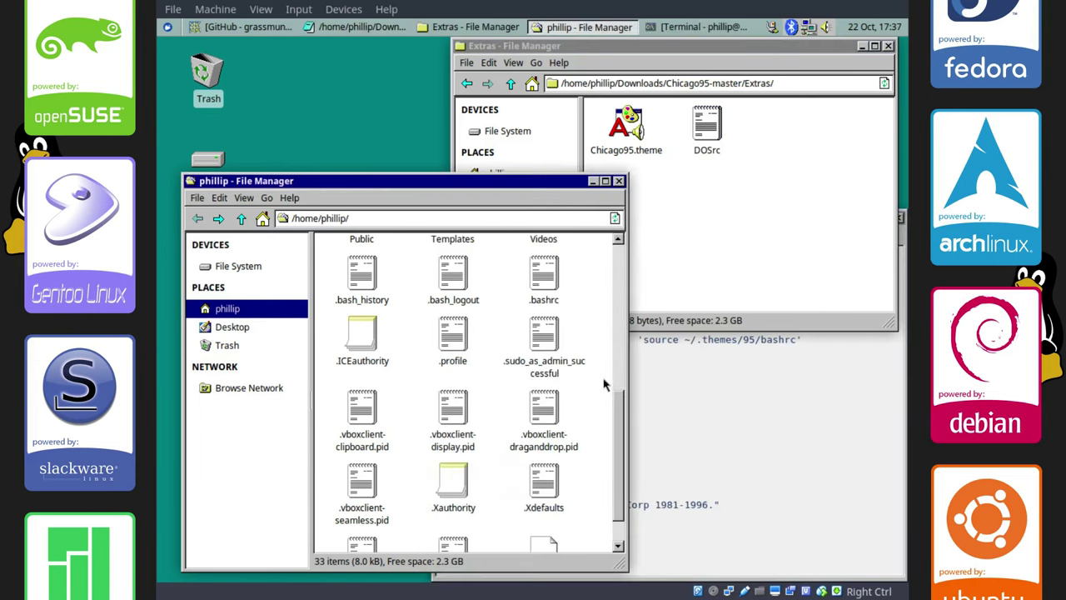
{"action": "double_click", "coordinate": [544, 275]}
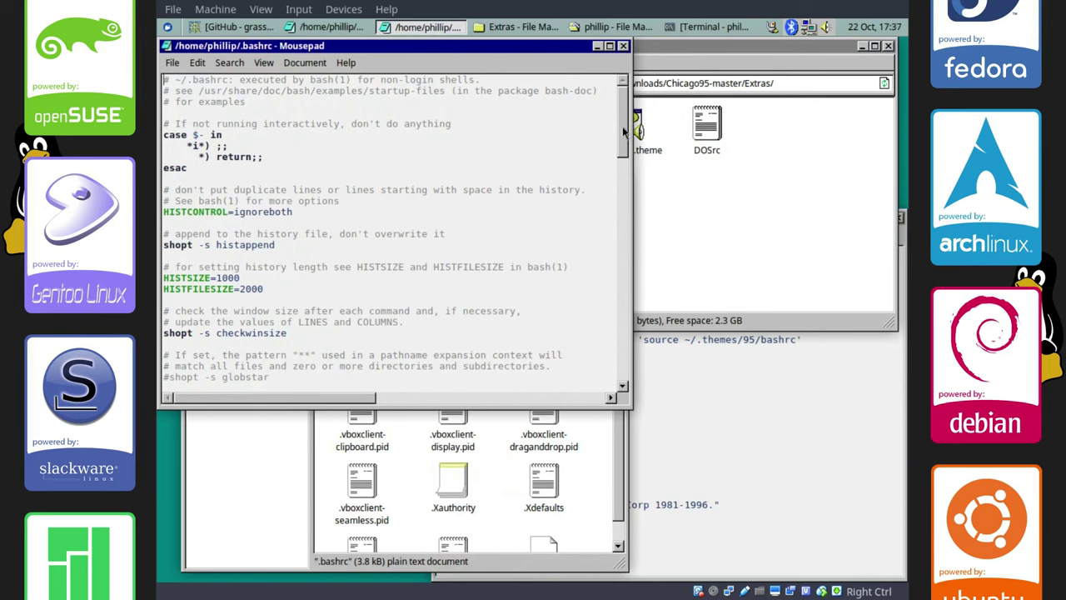
{"action": "left_click_drag", "start_coordinate": [623, 121], "coordinate": [610, 390]}
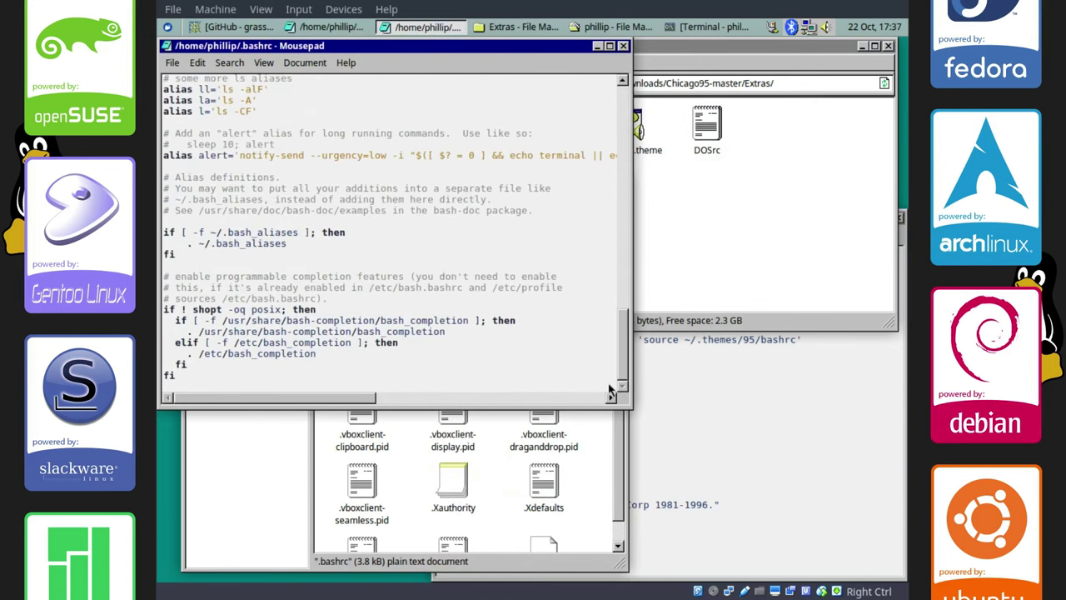
Copy everything from function msdos_pwd to the last echo in DOSrc to the end of .bashrc and save it.
{"action": "left_click", "coordinate": [513, 370]}
{"action": "key", "text": "Return"}
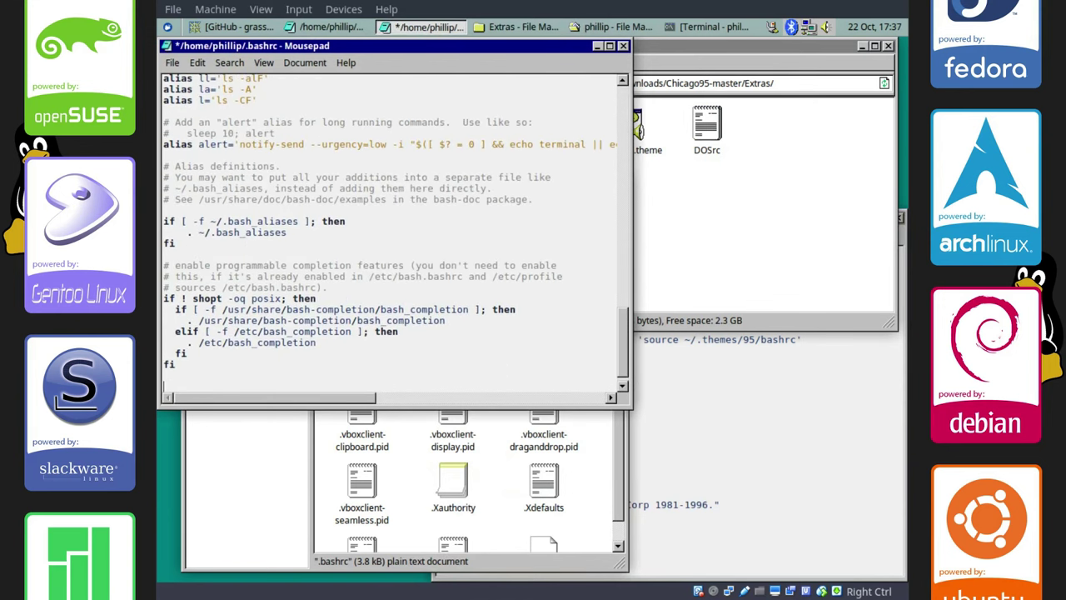
{"action": "left_click", "coordinate": [698, 449]}
{"action": "left_click_drag", "start_coordinate": [666, 539], "coordinate": [432, 360]}
{"action": "key", "text": "ctrl+c"}
{"action": "left_click", "coordinate": [201, 376]}
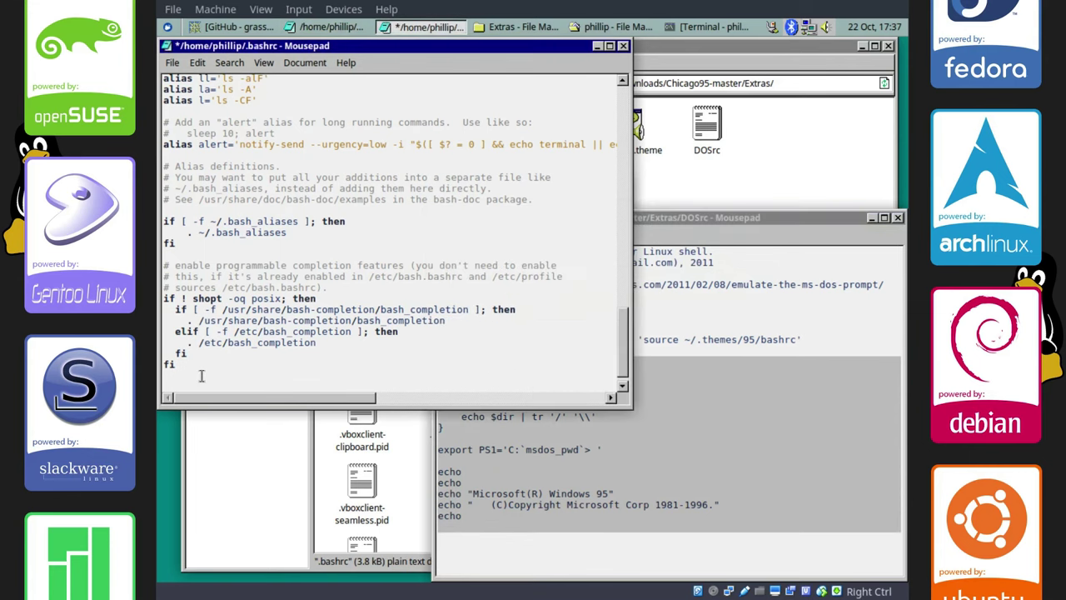
{"action": "key", "text": "ctrl+v"}
{"action": "left_click", "coordinate": [326, 311]}
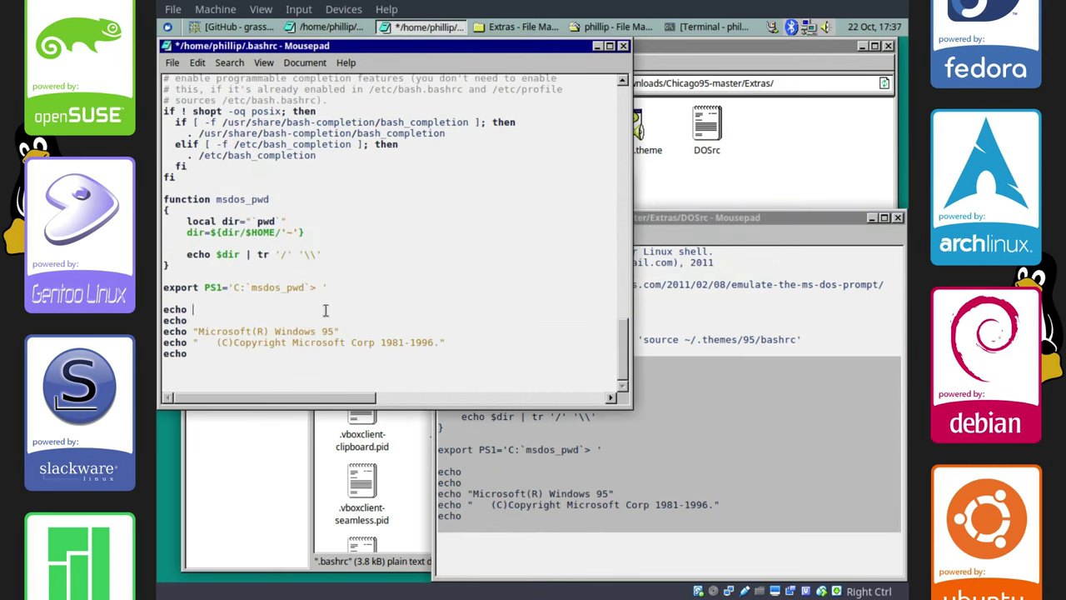
{"action": "key", "text": "ctrl+s"}
Close the DOSrc and .bashrc files, check the prompt in a new terminal window, and close that terminal.
{"action": "left_click", "coordinate": [899, 219]}
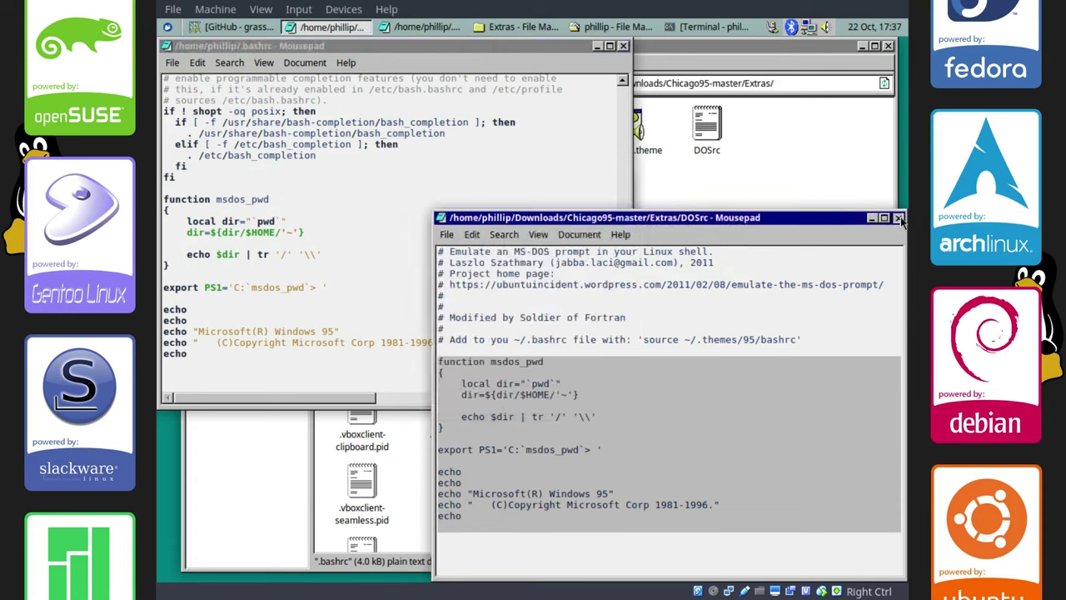
{"action": "left_click", "coordinate": [618, 48]}
{"action": "left_click", "coordinate": [812, 227]}
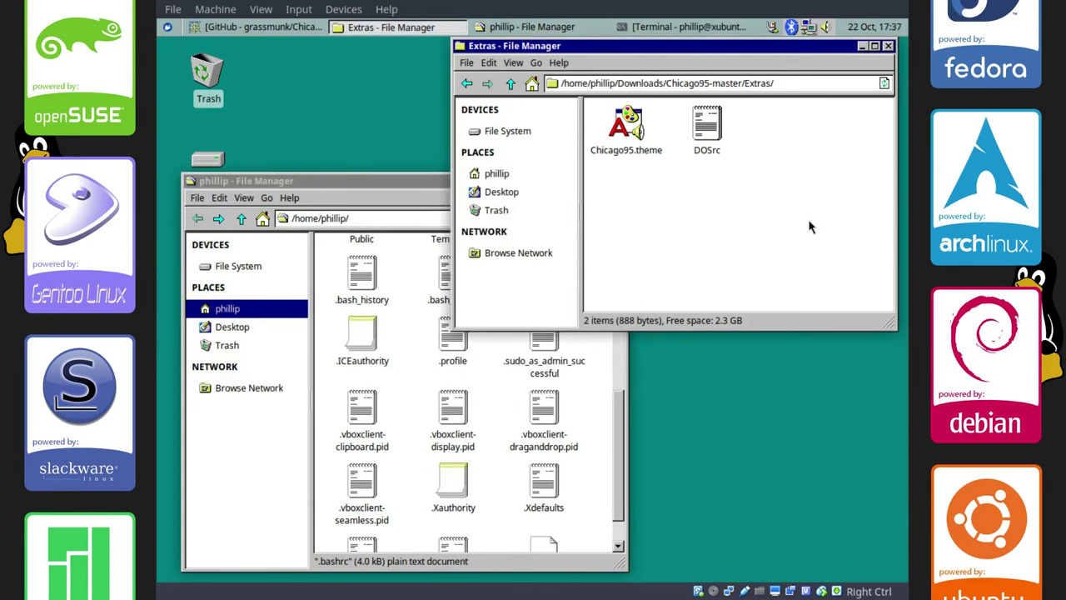
{"action": "key", "text": "ctrl+alt+t"}
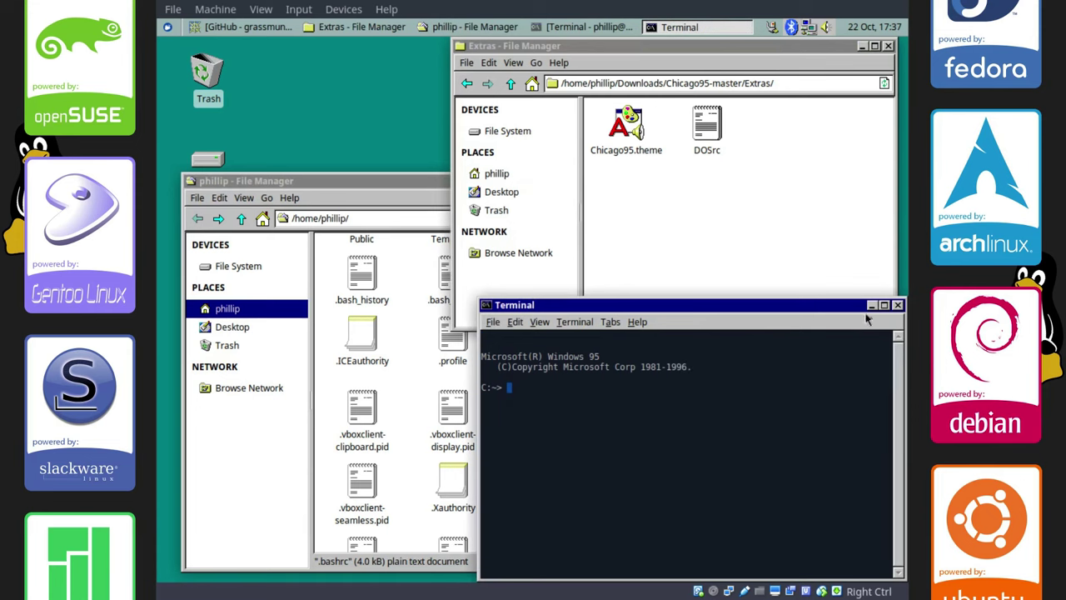
{"action": "left_click", "coordinate": [898, 305]}
Create a folder named xfce4 in .local/share within the home folder and open it.
{"action": "left_click", "coordinate": [575, 327]}
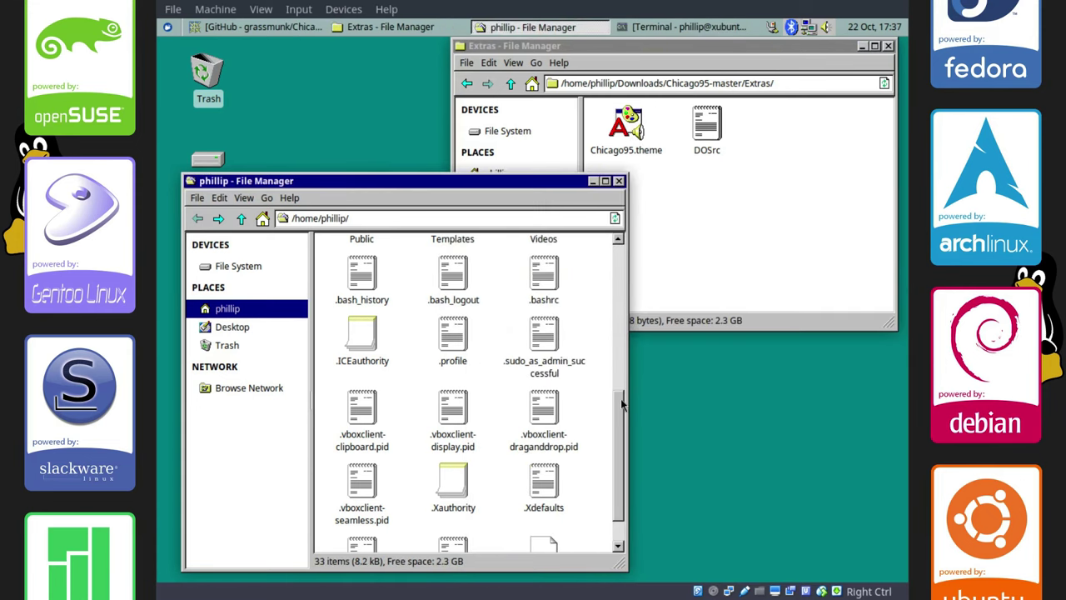
{"action": "left_click_drag", "start_coordinate": [621, 405], "coordinate": [616, 284]}
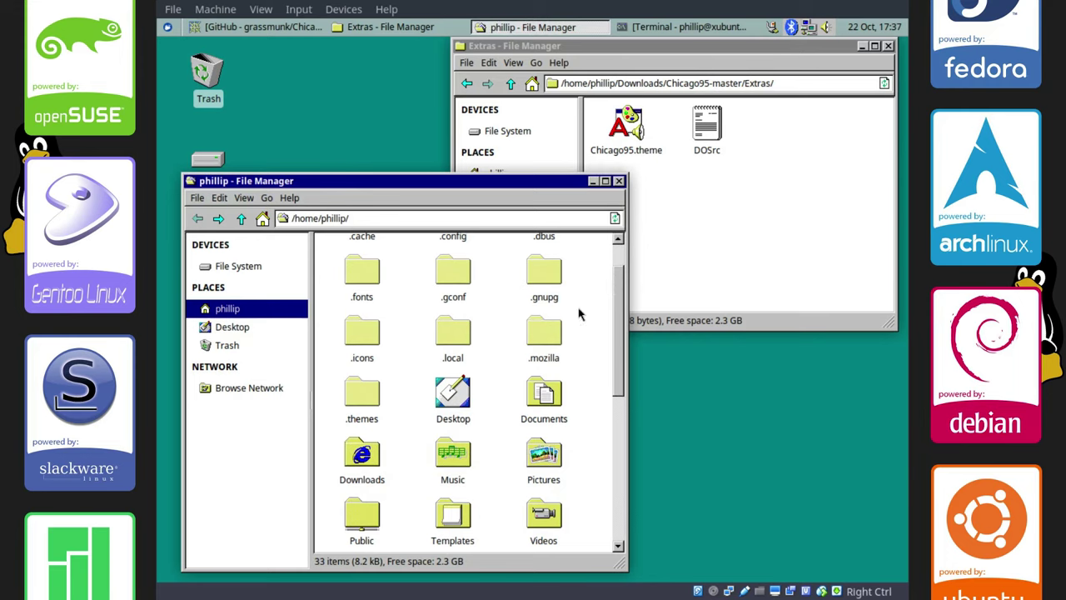
{"action": "double_click", "coordinate": [461, 333]}
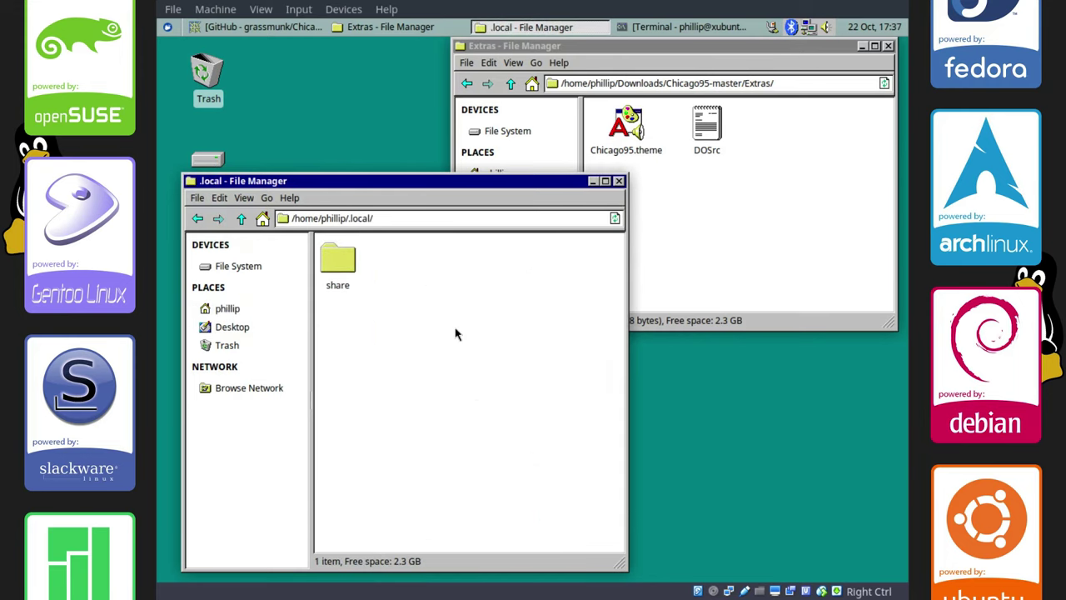
{"action": "double_click", "coordinate": [340, 260]}
{"action": "right_click", "coordinate": [477, 332]}
{"action": "left_click", "coordinate": [502, 340]}
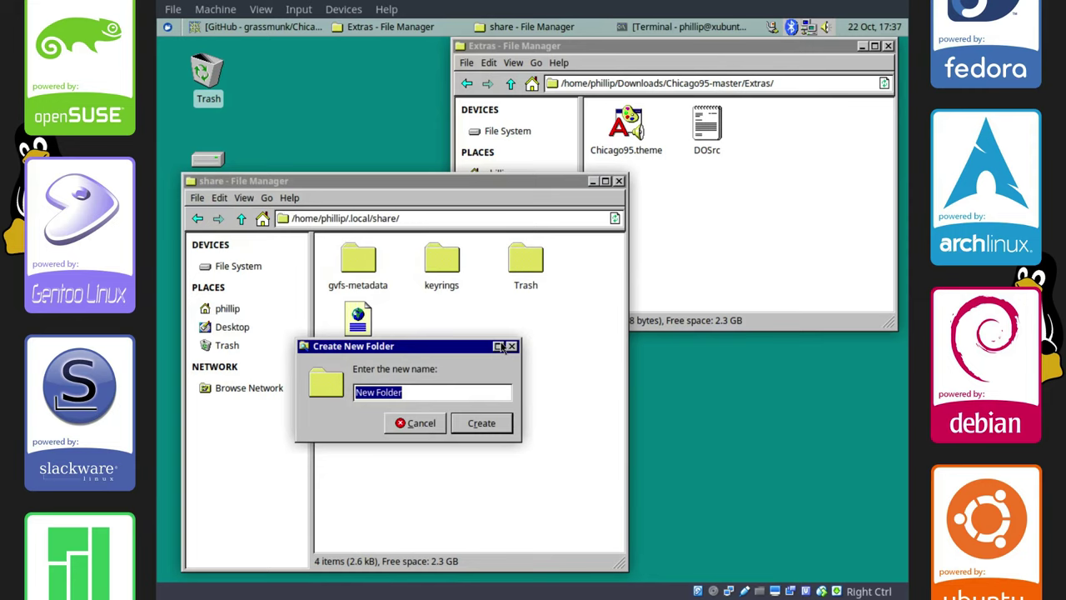
{"action": "type", "text": "xfc"}
{"action": "key", "text": "Return"}
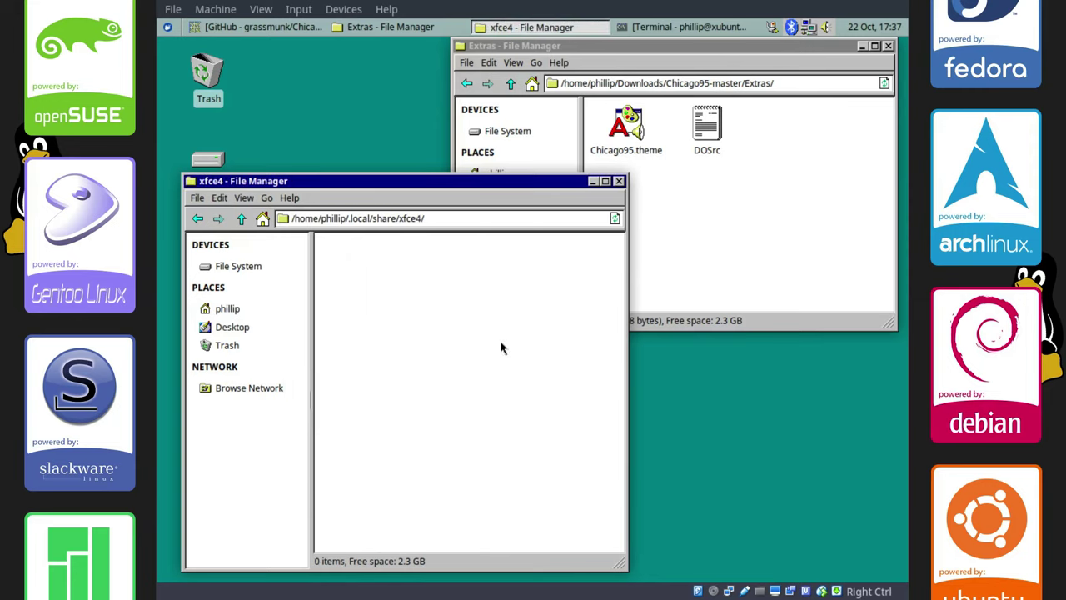
Create a folder named terminal inside xfce4 and open it.
{"action": "right_click", "coordinate": [500, 348]}
{"action": "left_click", "coordinate": [528, 354]}
{"action": "type", "text": "terminal"}
{"action": "key", "text": "Return"}
Create and open a folder named colorschemes inside terminal, and move Chicago95.theme from Extras into it.
{"action": "right_click", "coordinate": [529, 356]}
{"action": "left_click", "coordinate": [551, 358]}
{"action": "type", "text": "colorschemes"}
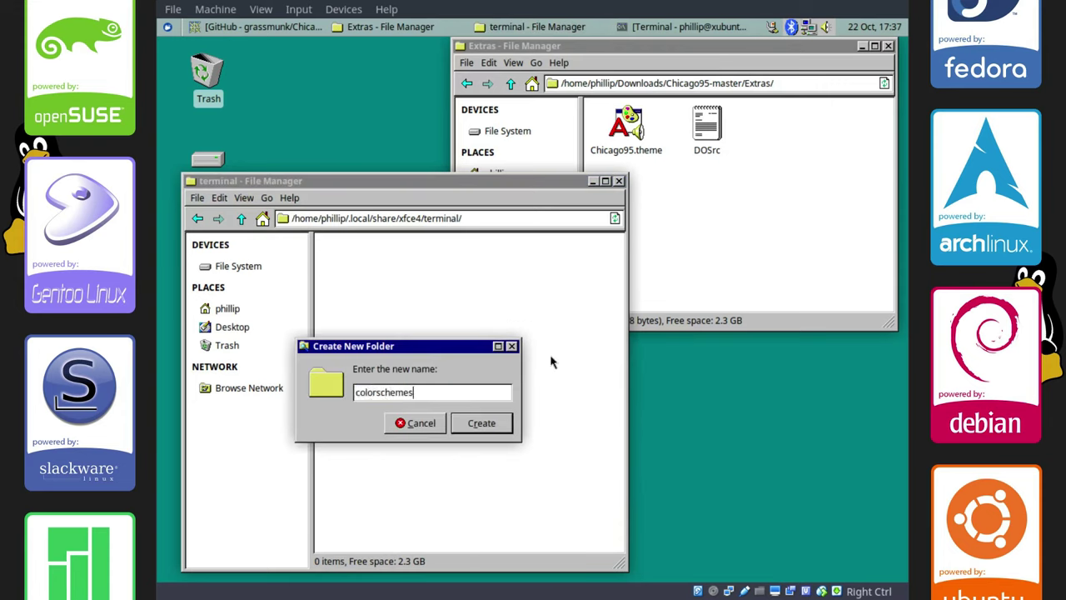
{"action": "key", "text": "Return"}
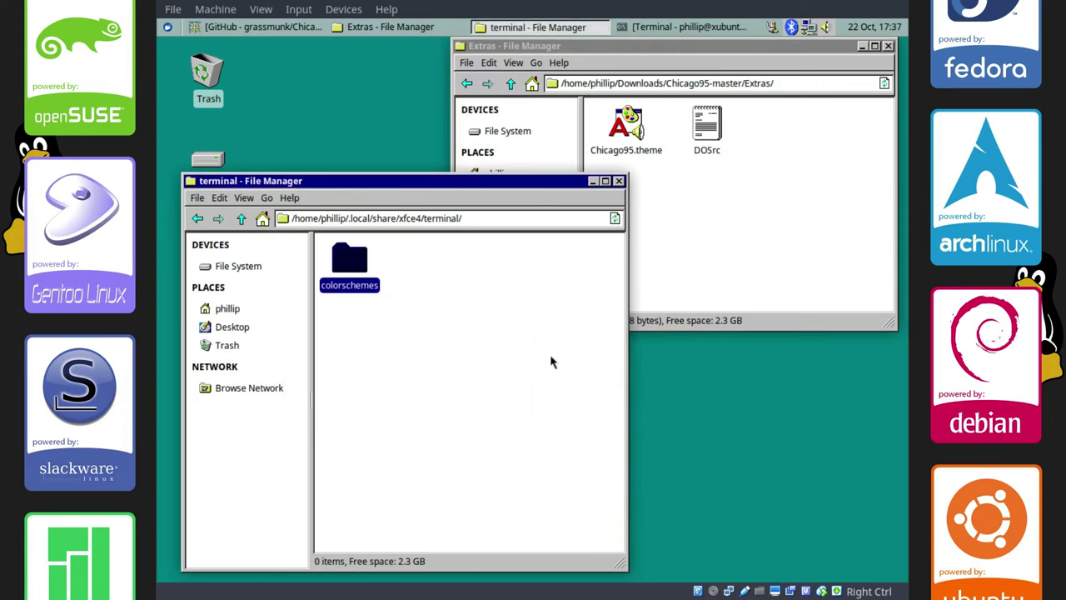
{"action": "key", "text": "Return"}
{"action": "left_click_drag", "start_coordinate": [626, 125], "coordinate": [388, 355]}
{"action": "left_click", "coordinate": [415, 334]}
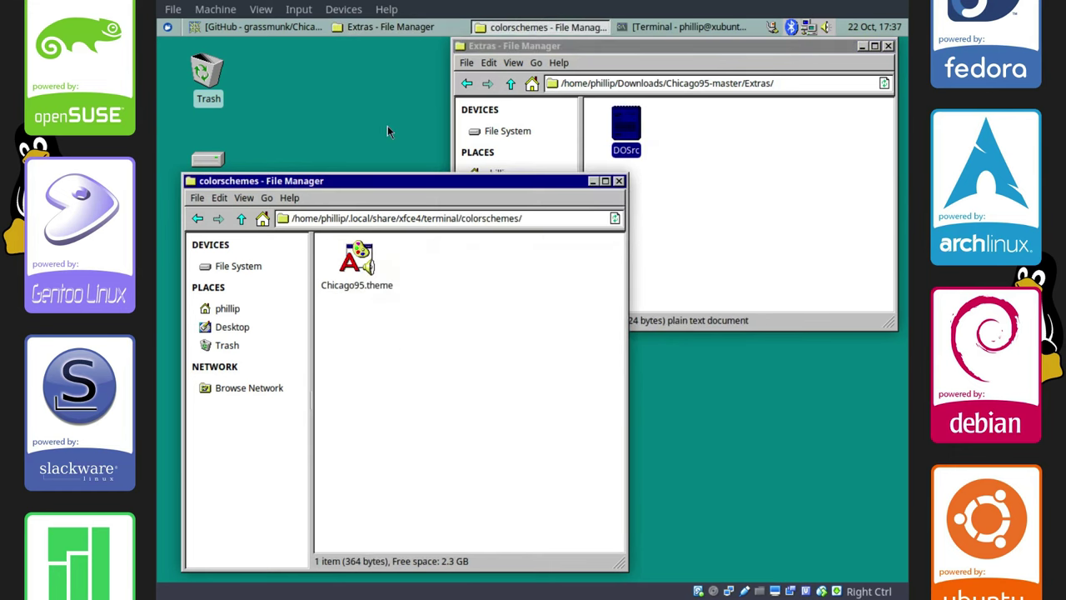
Load the Chicago95 color preset in the preferences of a new terminal window.
{"action": "key", "text": "ctrl+alt+t"}
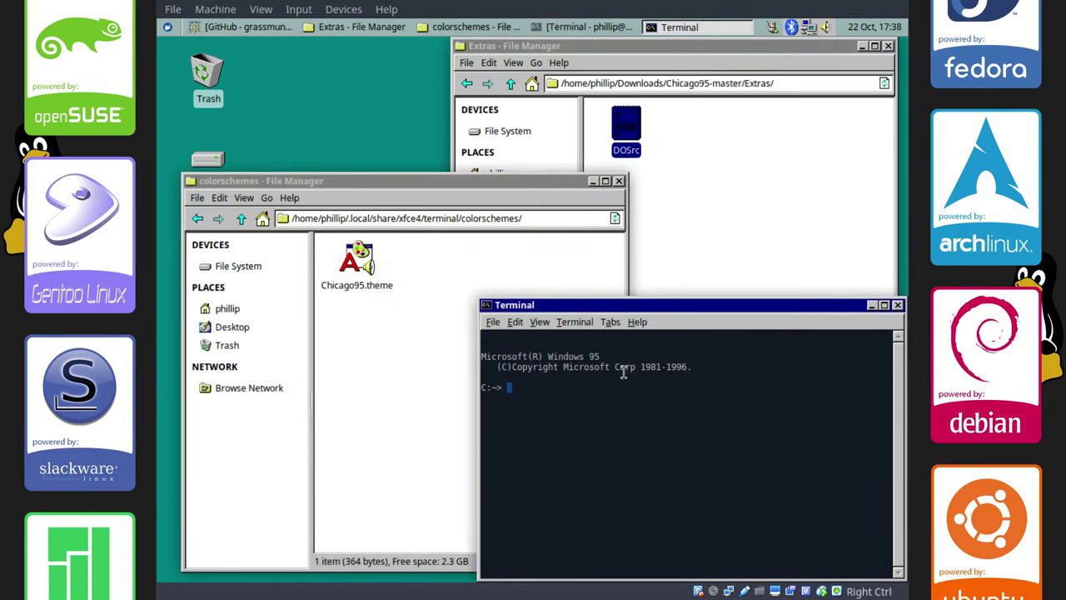
{"action": "right_click", "coordinate": [651, 393]}
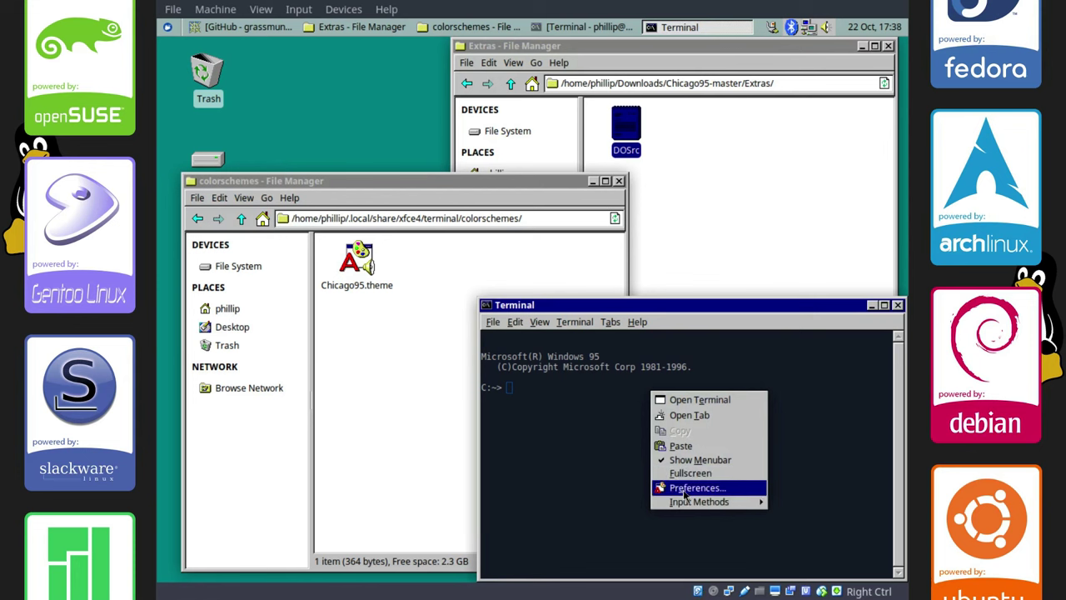
{"action": "left_click", "coordinate": [654, 488]}
{"action": "left_click", "coordinate": [640, 239]}
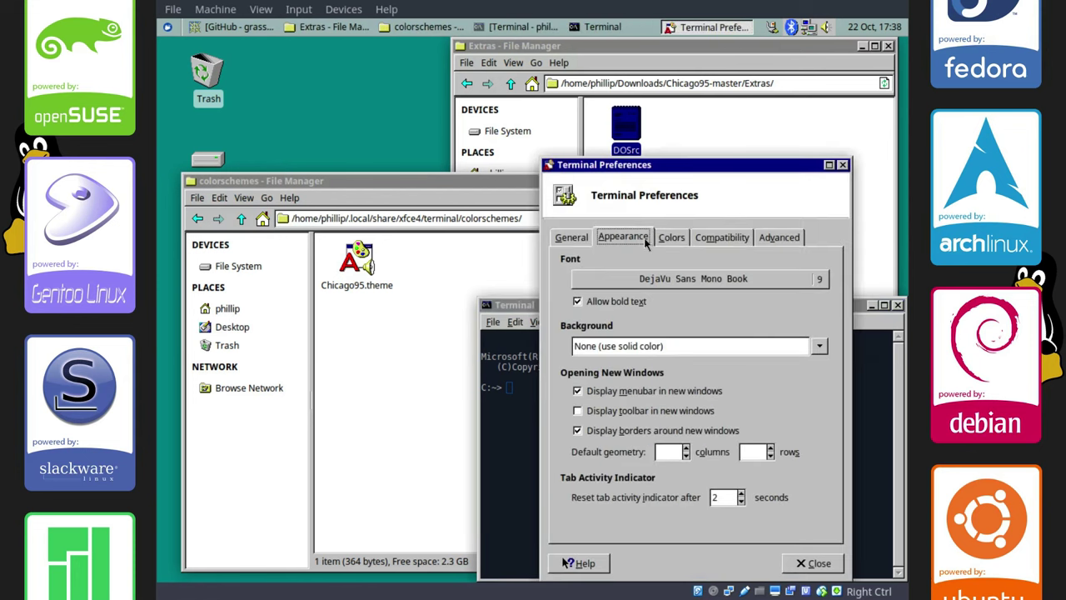
{"action": "left_click", "coordinate": [672, 238]}
{"action": "left_click", "coordinate": [653, 523]}
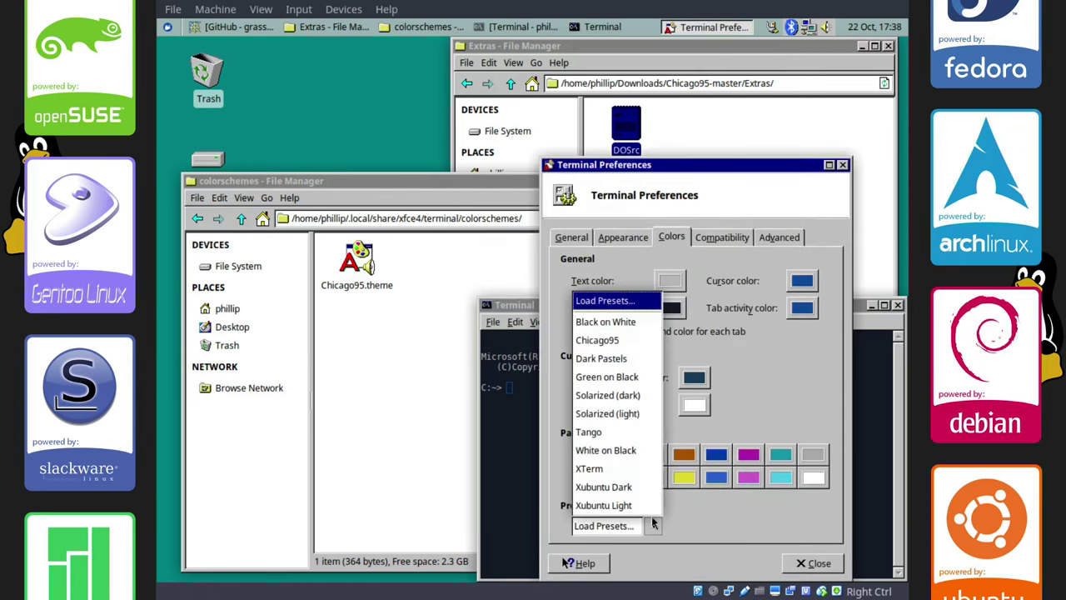
{"action": "left_click", "coordinate": [598, 340]}
Set the terminal font to More Perfect DOS VGA, size 10, and close the terminal preferences.
{"action": "left_click_drag", "start_coordinate": [586, 169], "coordinate": [241, 80]}
{"action": "left_click", "coordinate": [283, 150]}
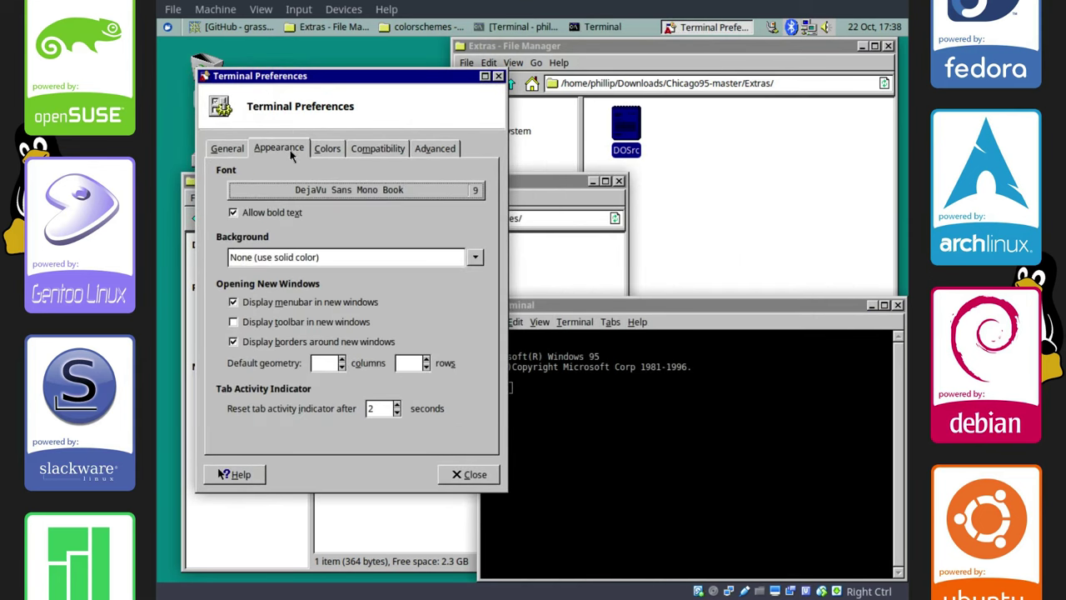
{"action": "left_click", "coordinate": [341, 190]}
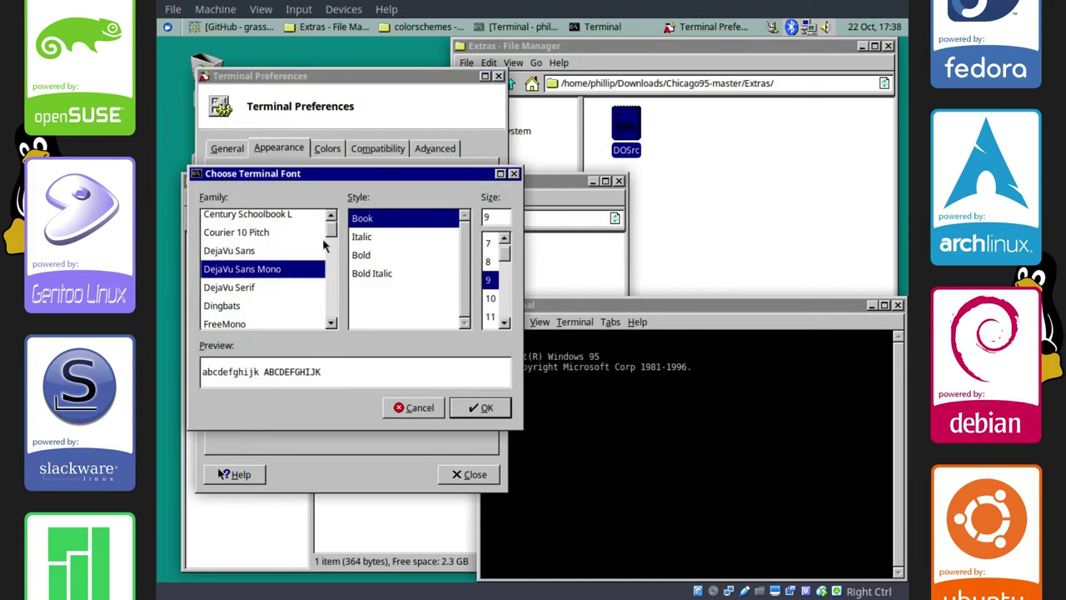
{"action": "type", "text": "more"}
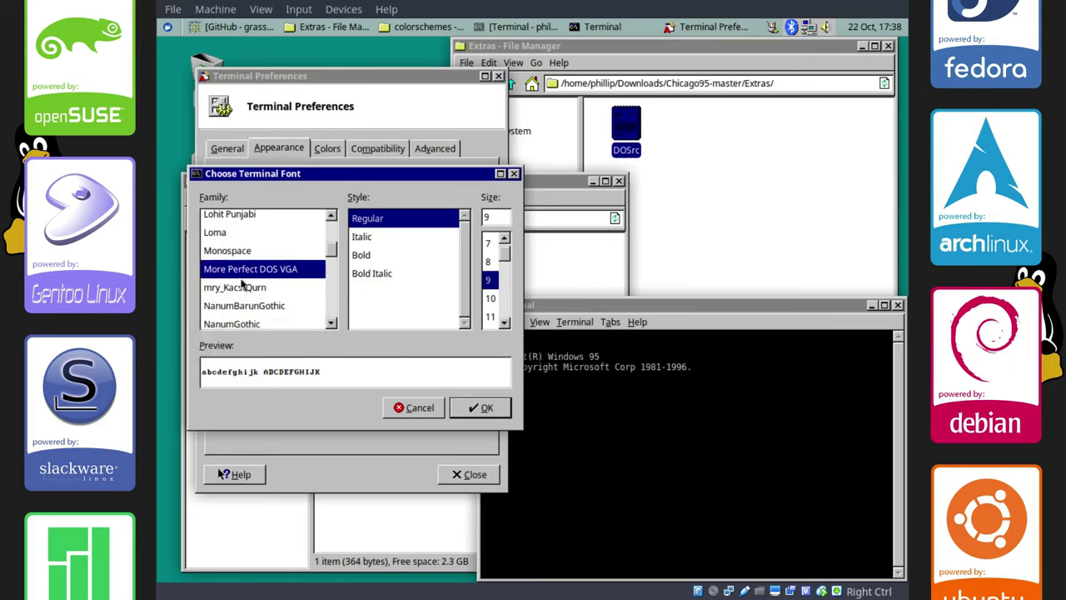
{"action": "type", "text": "les"}
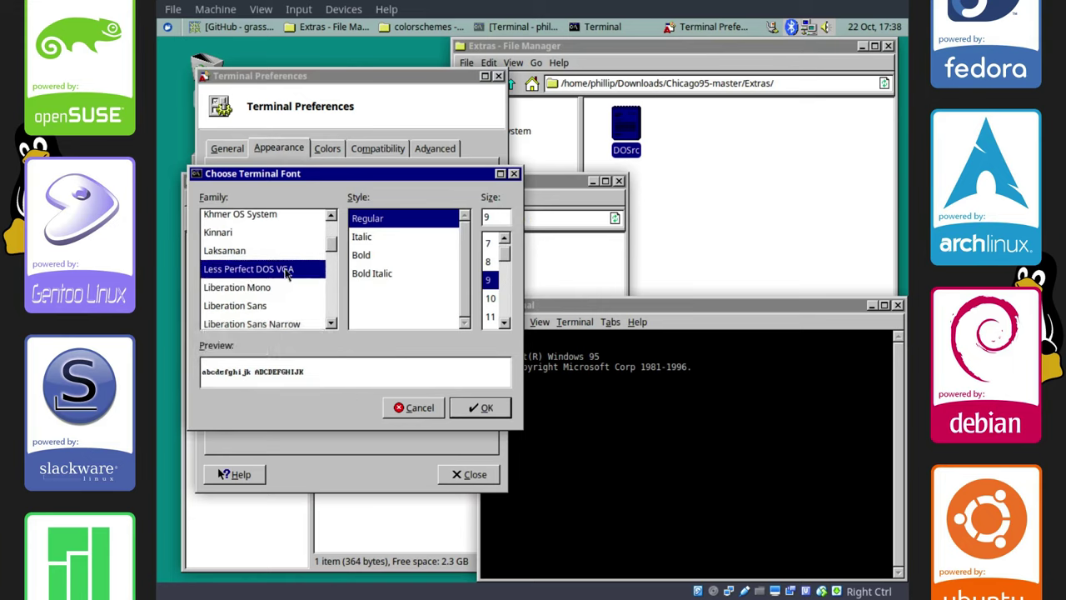
{"action": "type", "text": "more"}
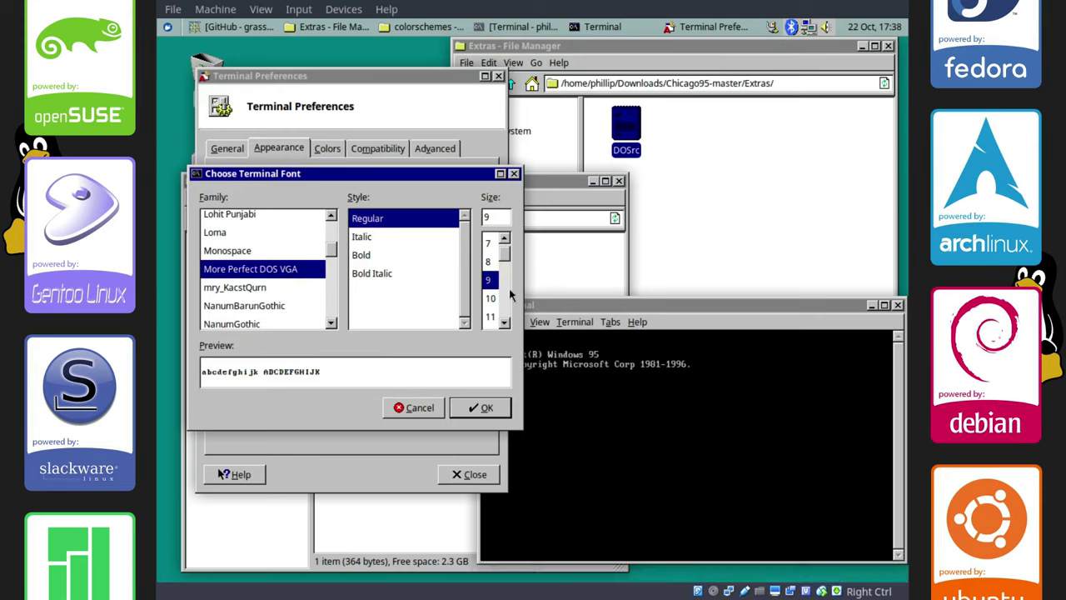
{"action": "left_click", "coordinate": [491, 297]}
{"action": "left_click", "coordinate": [481, 408]}
{"action": "left_click", "coordinate": [469, 474]}
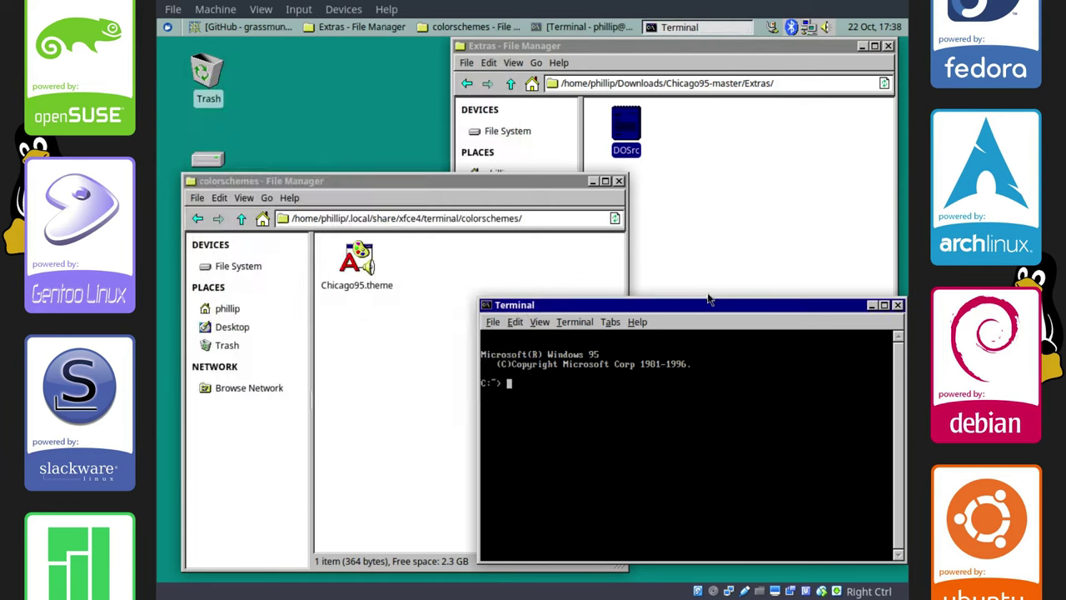
{"action": "left_click_drag", "start_coordinate": [708, 299], "coordinate": [459, 80]}
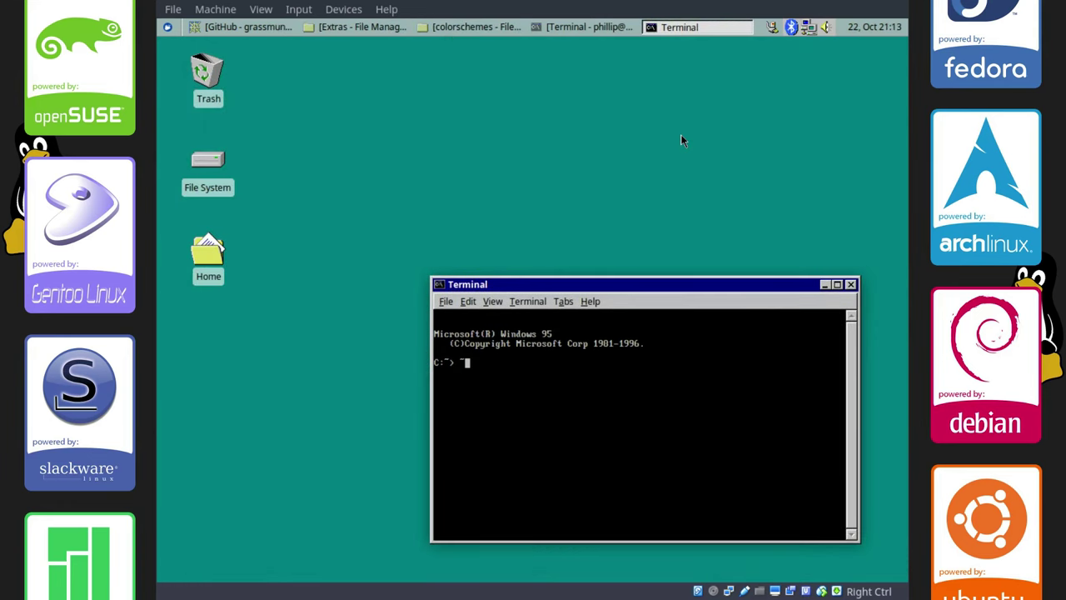
Open the preferences of Panel 0 and set its background alpha to 100.
{"action": "right_click", "coordinate": [757, 29]}
{"action": "left_click", "coordinate": [701, 69]}
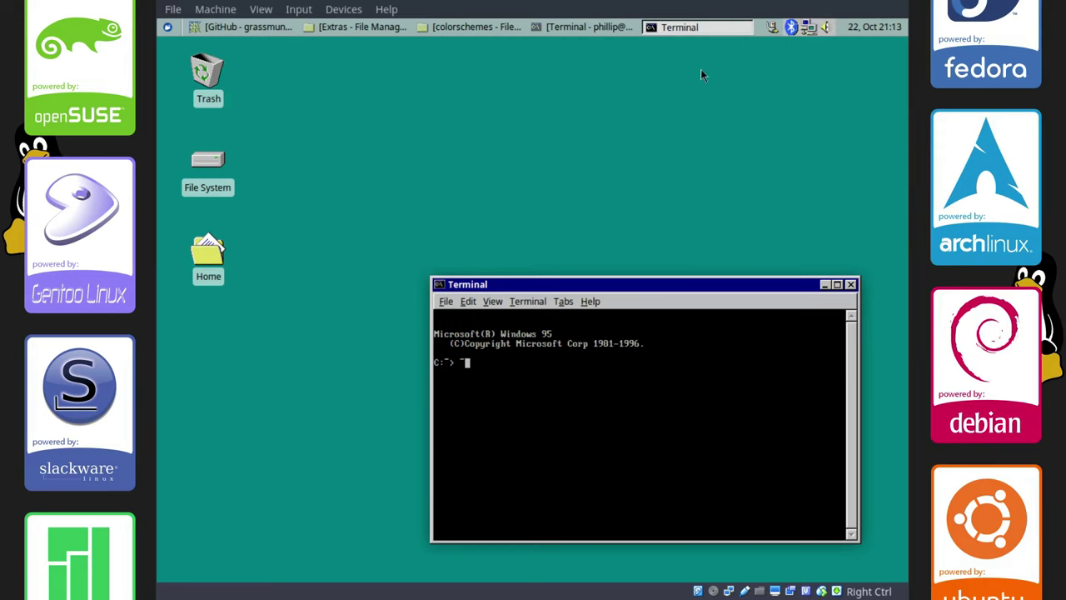
{"action": "right_click", "coordinate": [757, 25]}
{"action": "mouse_move", "coordinate": [775, 89]}
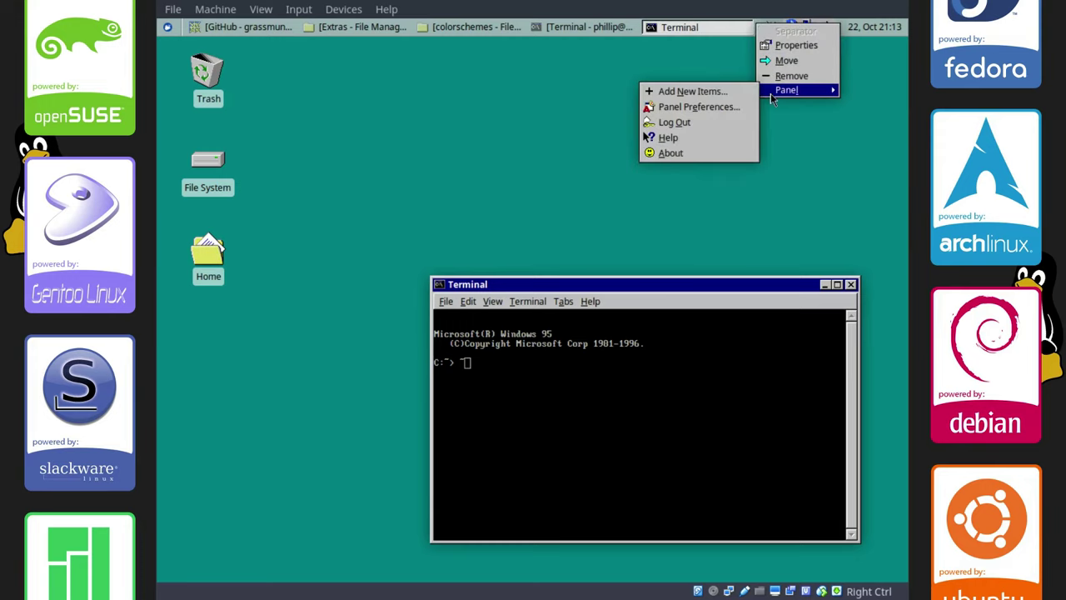
{"action": "left_click", "coordinate": [723, 107]}
{"action": "left_click_drag", "start_coordinate": [221, 48], "coordinate": [544, 73]}
{"action": "left_click", "coordinate": [550, 203]}
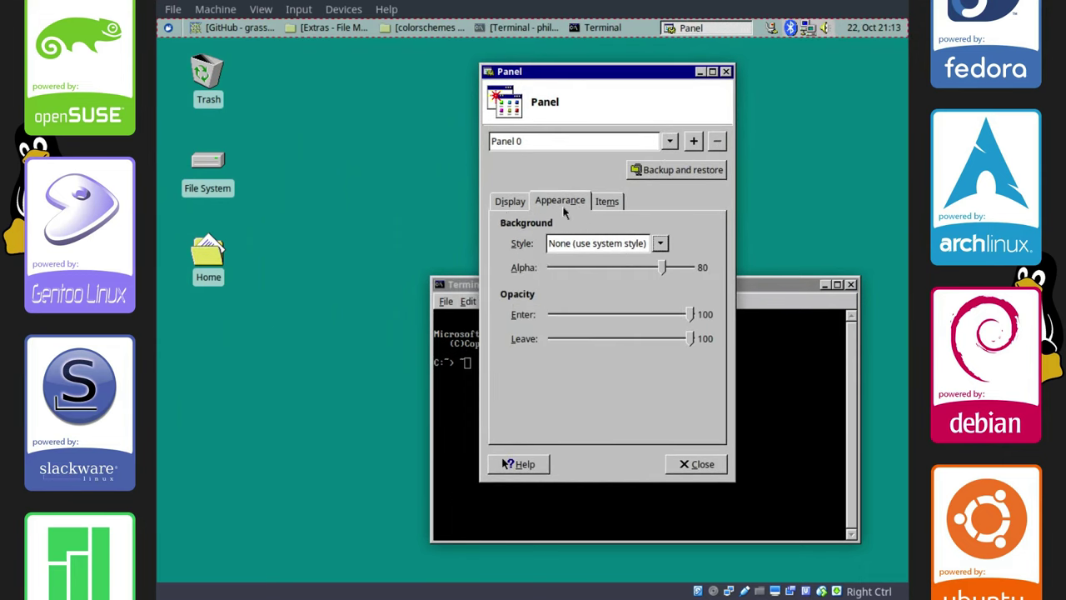
{"action": "left_click_drag", "start_coordinate": [663, 267], "coordinate": [692, 267]}
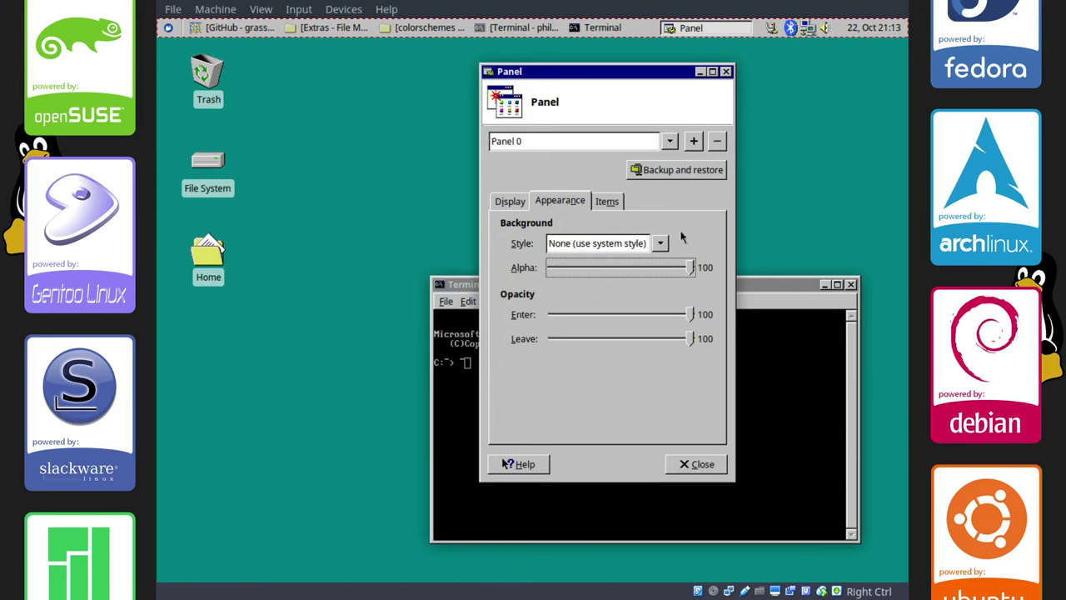
Unlock the panel, move it to the bottom edge of the desktop, lock it again and close its preferences.
{"action": "left_click", "coordinate": [512, 202]}
{"action": "left_click", "coordinate": [545, 265]}
{"action": "left_click_drag", "start_coordinate": [164, 31], "coordinate": [164, 575]}
{"action": "left_click", "coordinate": [547, 265]}
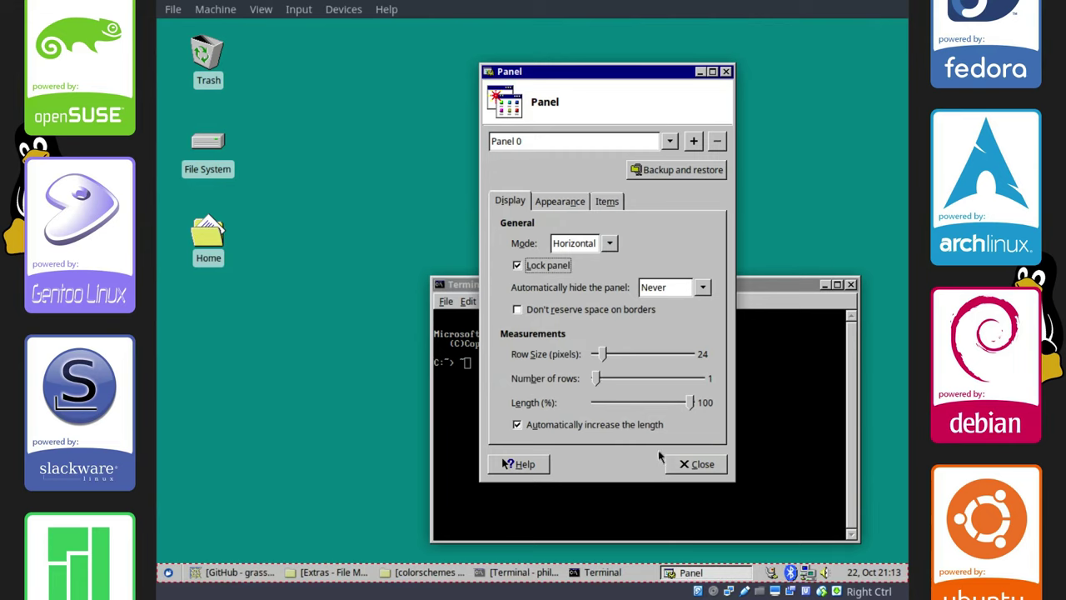
{"action": "left_click", "coordinate": [694, 464]}
{"action": "left_click_drag", "start_coordinate": [633, 292], "coordinate": [575, 180]}
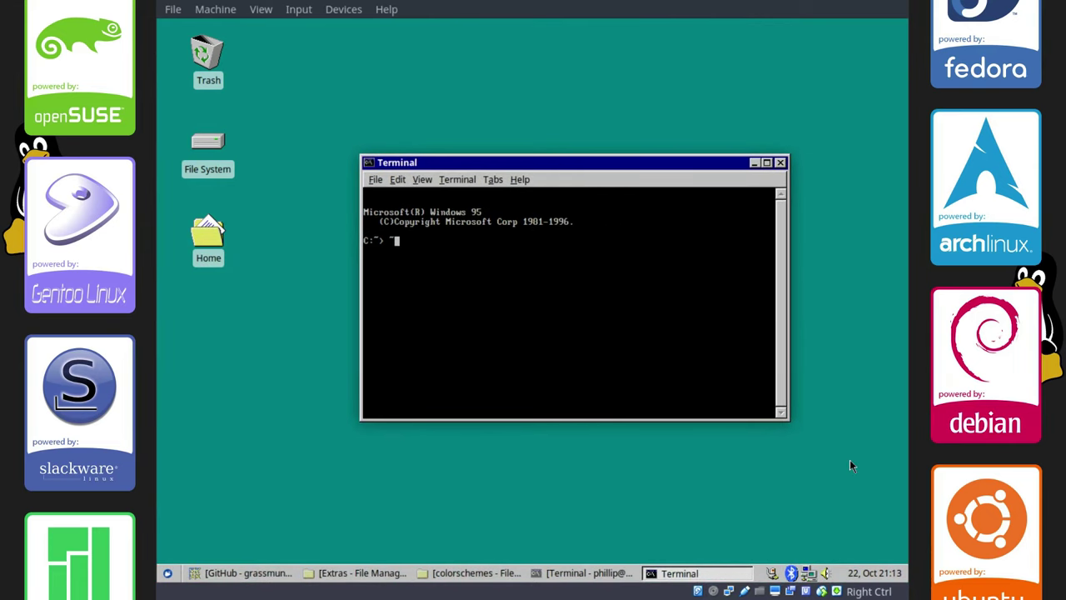
Change the panel clock's custom format to %I:%M %p.
{"action": "right_click", "coordinate": [871, 573]}
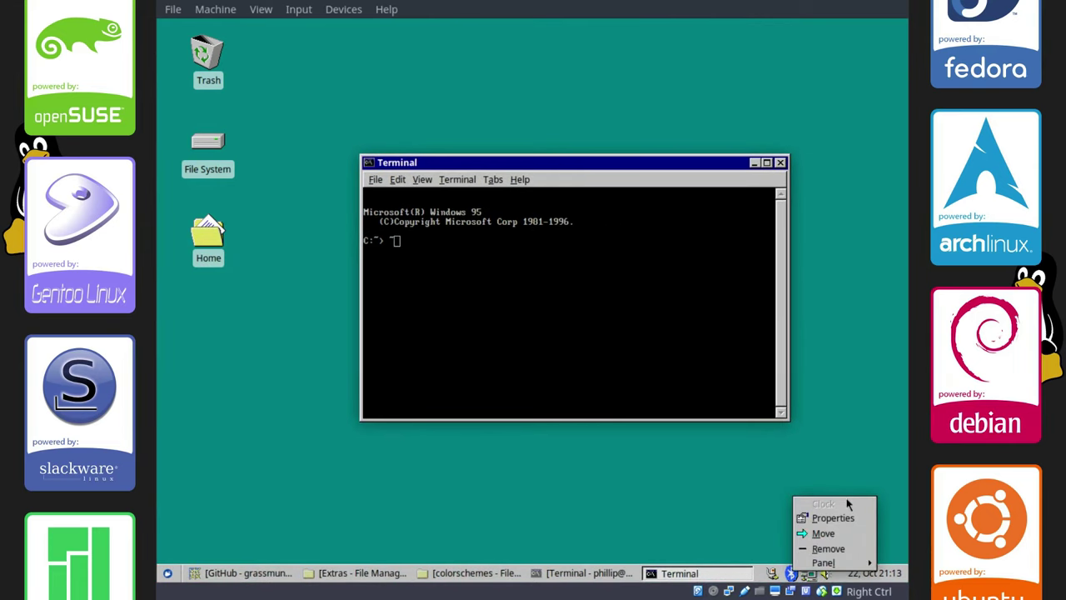
{"action": "left_click", "coordinate": [825, 506]}
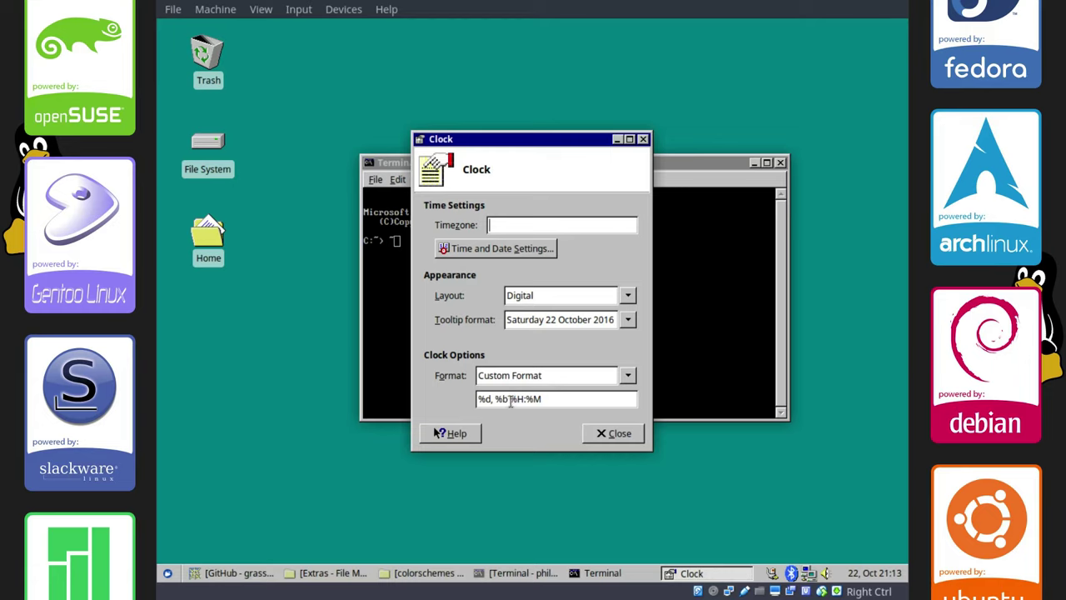
{"action": "left_click_drag", "start_coordinate": [510, 400], "coordinate": [478, 399]}
{"action": "key", "text": "BackSpace"}
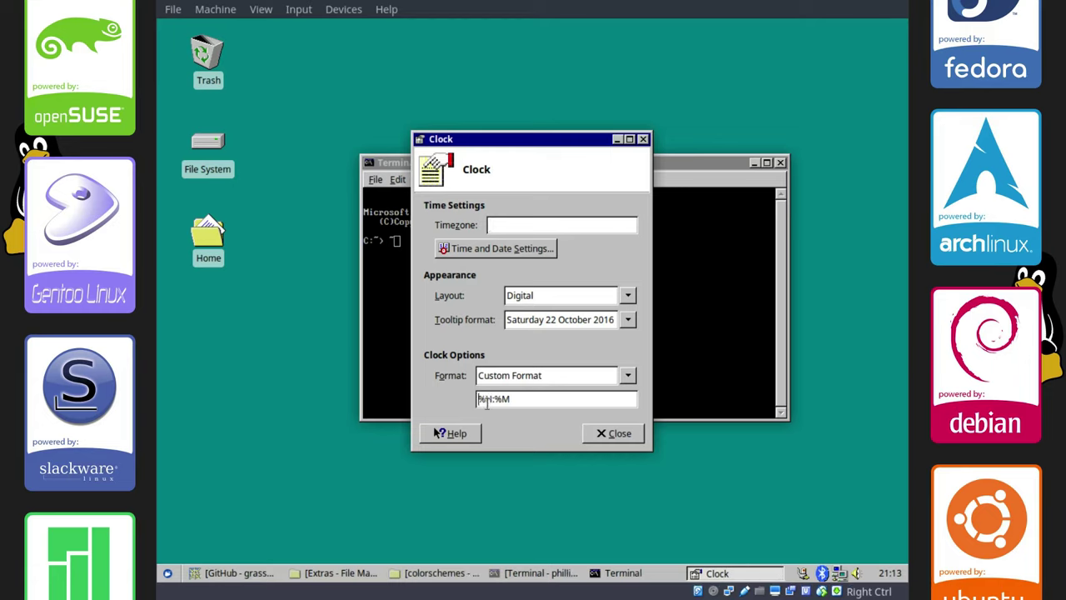
{"action": "left_click", "coordinate": [490, 400]}
{"action": "key", "text": "BackSpace"}
{"action": "key", "text": "Delete"}
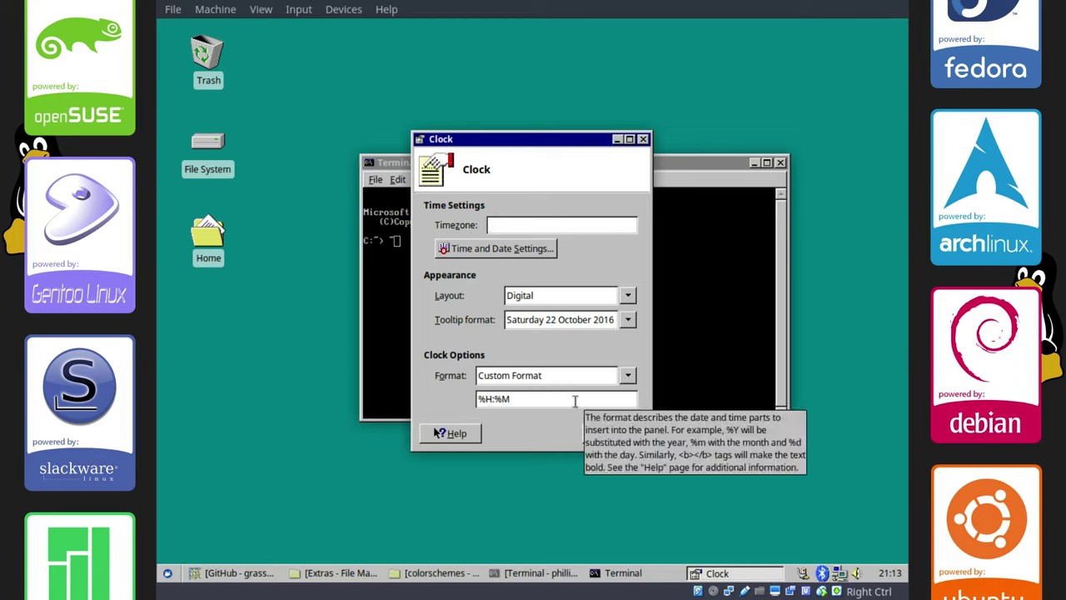
{"action": "type", "text": "I:%M"}
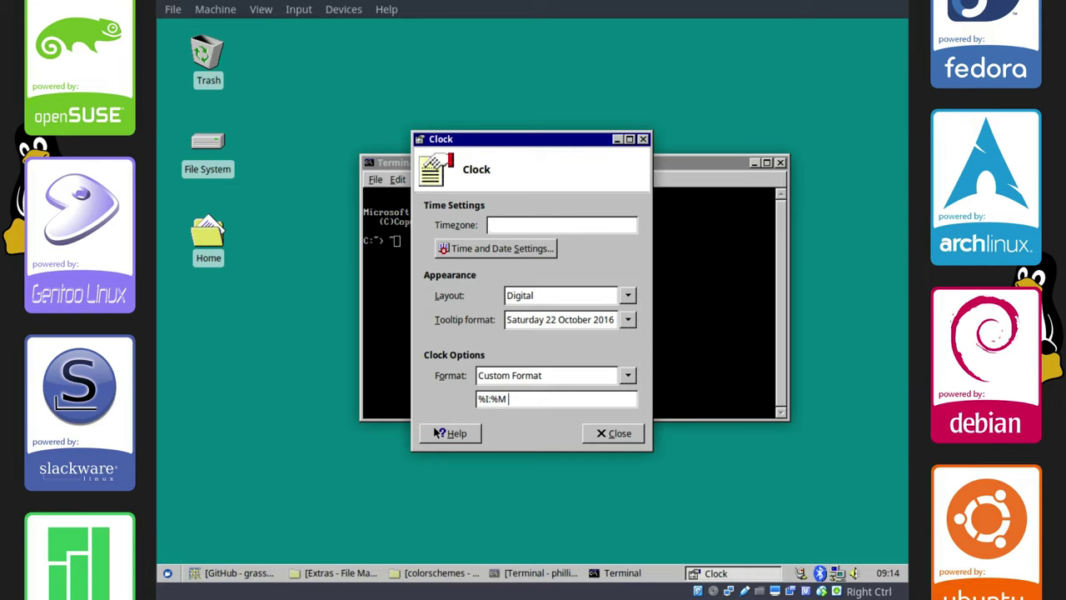
{"action": "type", "text": " %p"}
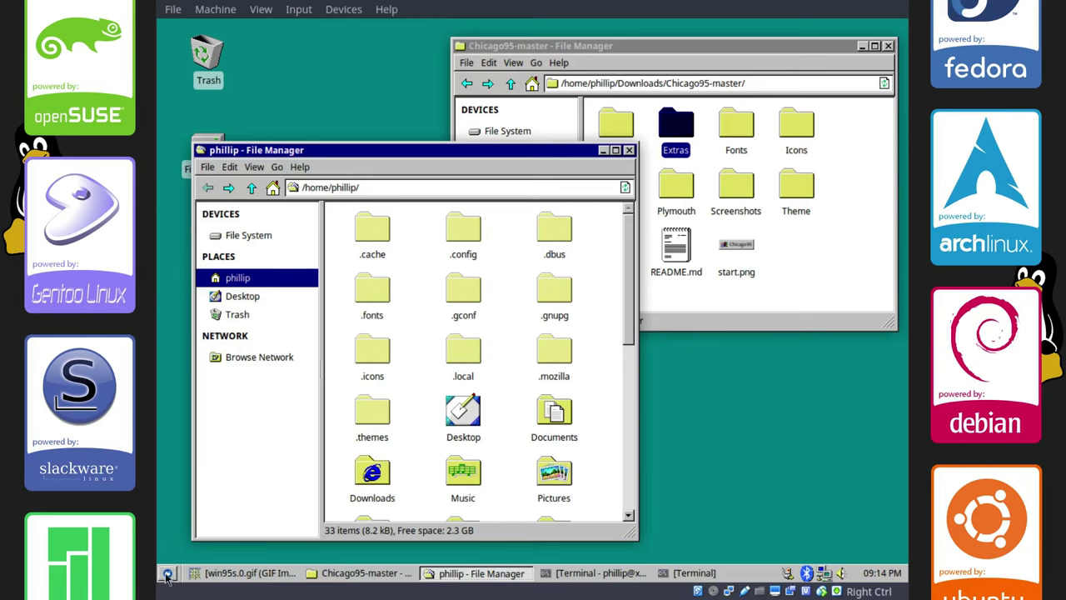
Create a folder named .mods in the home folder and open it.
{"action": "right_click", "coordinate": [609, 309]}
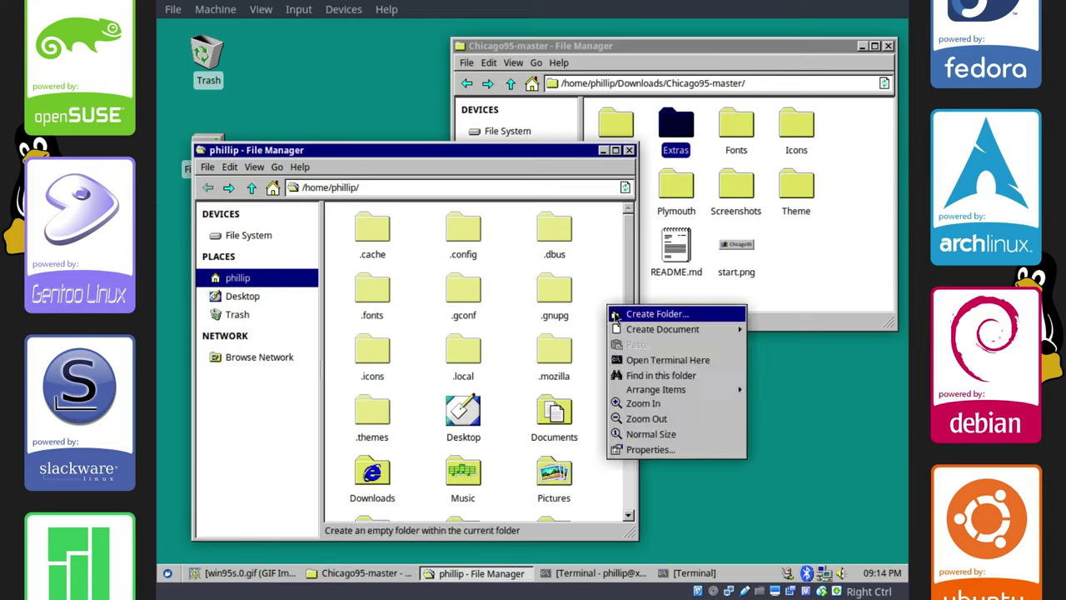
{"action": "left_click", "coordinate": [616, 317]}
{"action": "type", "text": ".mods"}
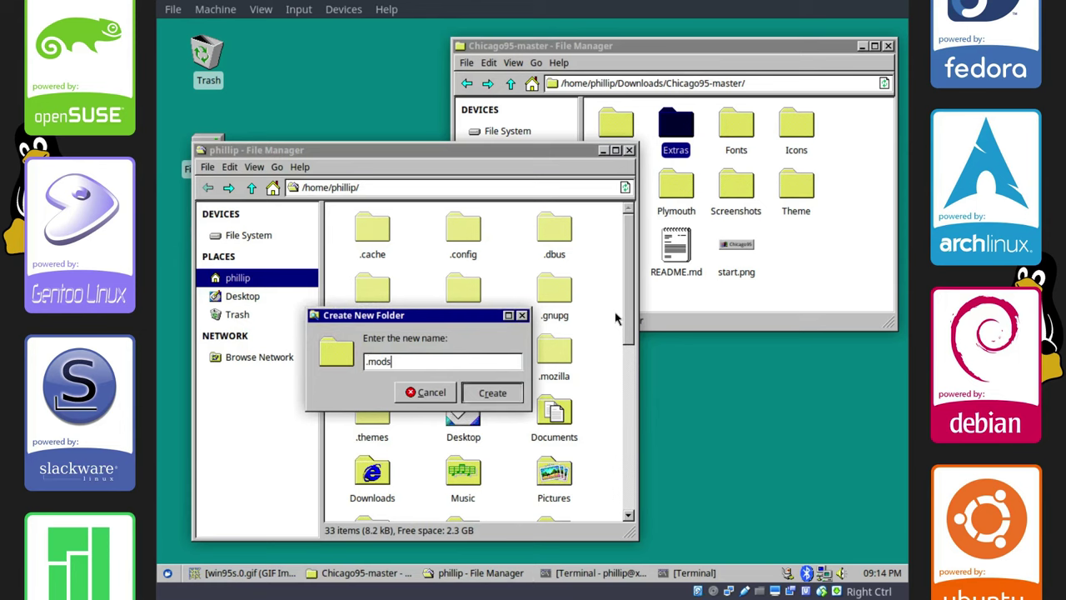
{"action": "key", "text": "Return"}
{"action": "key", "text": "Return"}
Try to move start.png from the Chicago95-master folder into the .mods folder.
{"action": "left_click", "coordinate": [758, 277]}
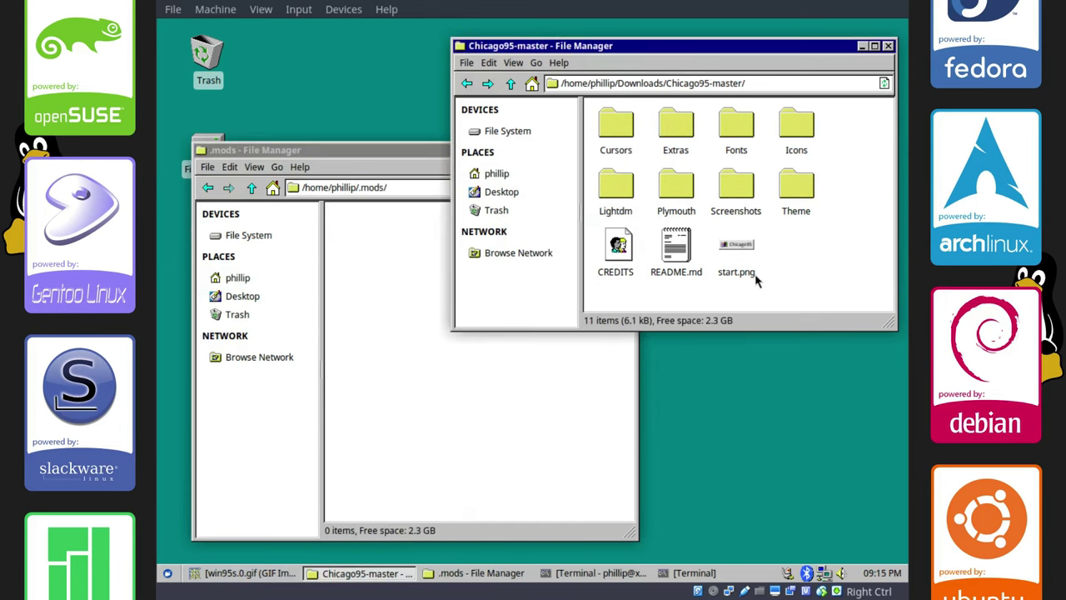
{"action": "left_click_drag", "start_coordinate": [738, 250], "coordinate": [385, 343]}
{"action": "left_click", "coordinate": [389, 348]}
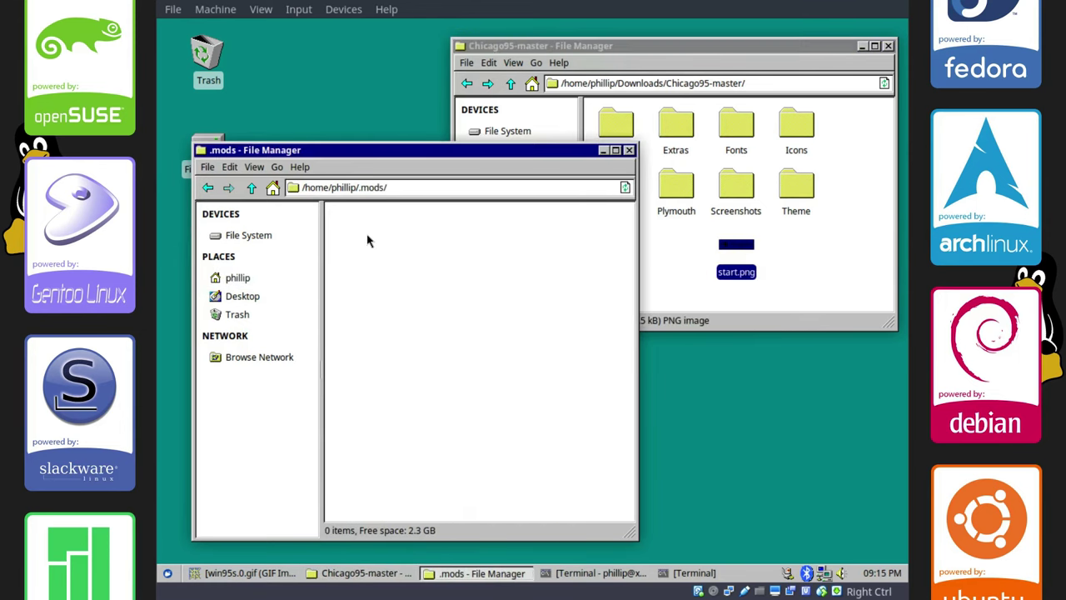
{"action": "left_click", "coordinate": [732, 247]}
{"action": "left_click", "coordinate": [489, 382]}
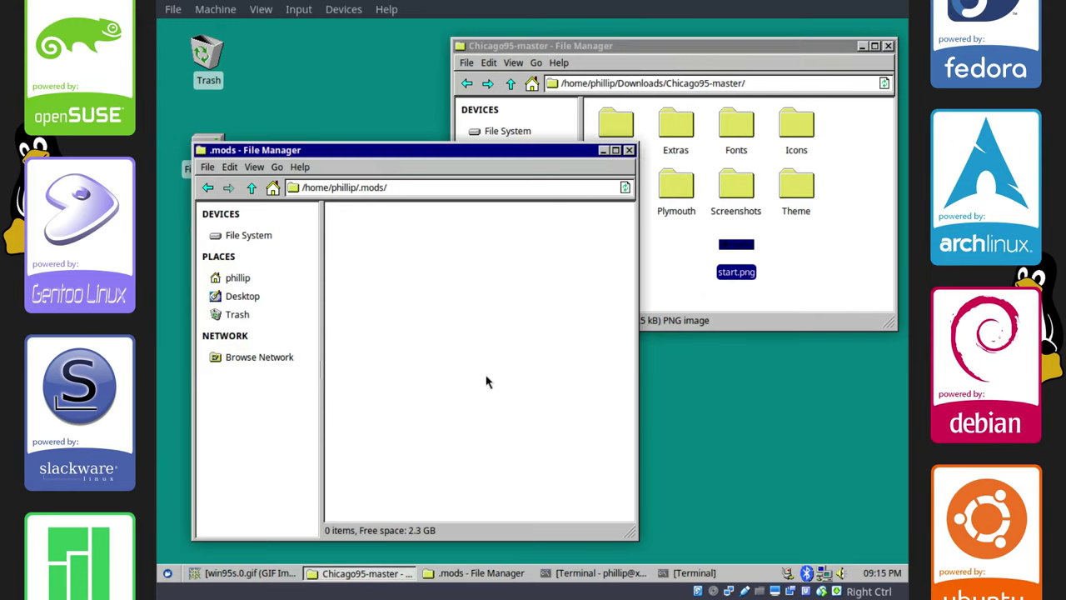
{"action": "left_click", "coordinate": [739, 260]}
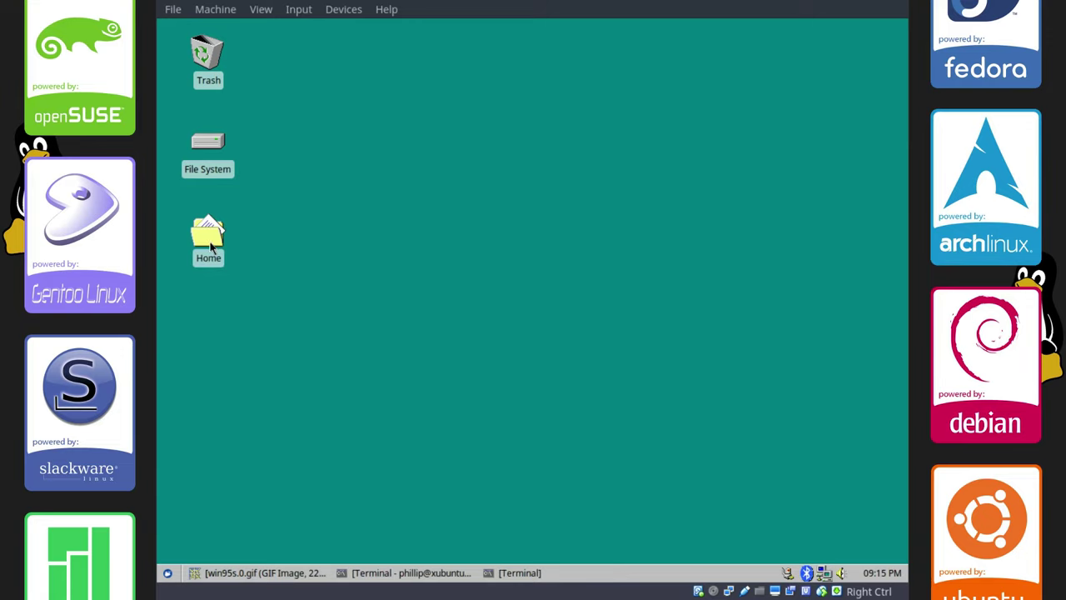
Switch to the Firefox window showing win95s.0.gif and continue past the internal error dialog.
{"action": "left_click", "coordinate": [278, 575]}
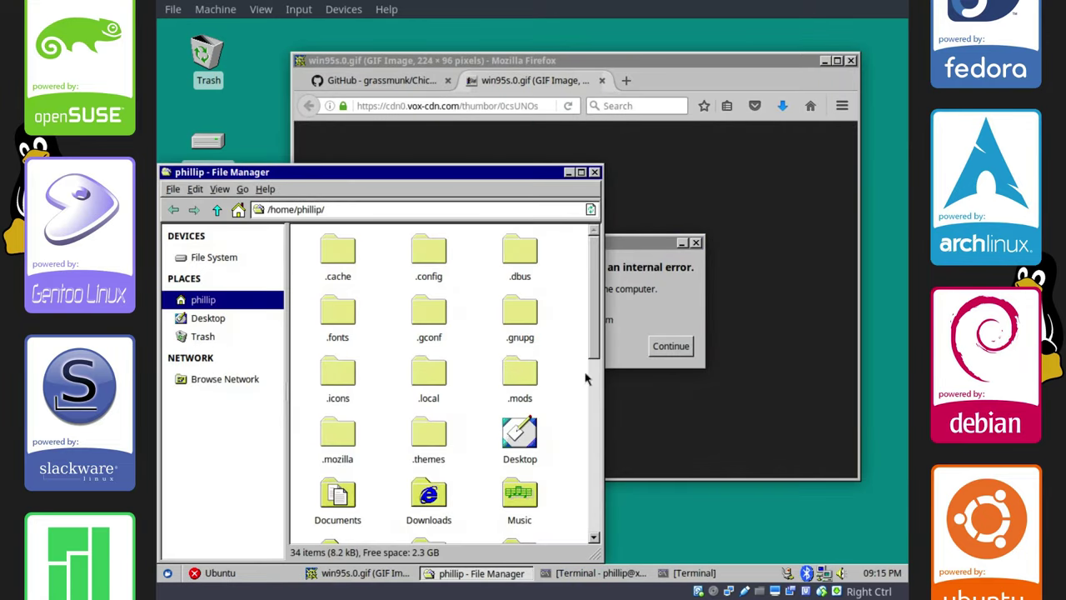
{"action": "left_click", "coordinate": [665, 348]}
{"action": "left_click_drag", "start_coordinate": [477, 174], "coordinate": [495, 161]}
{"action": "left_click_drag", "start_coordinate": [657, 79], "coordinate": [719, 47]}
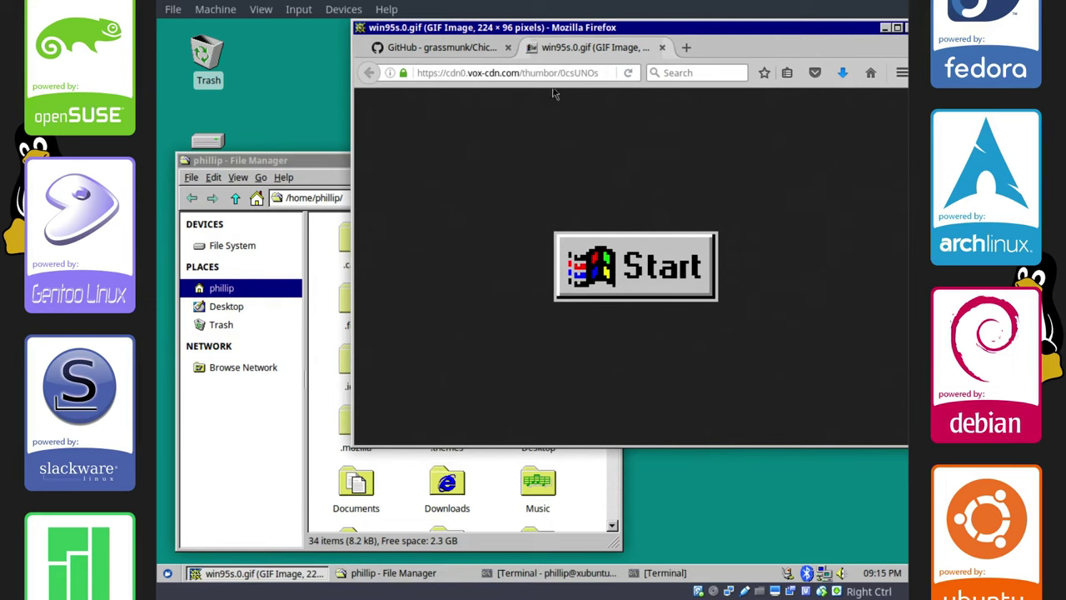
Save the Start button image as win95s.0.gif in the home folder's .mods folder and minimize Firefox.
{"action": "right_click", "coordinate": [604, 243]}
{"action": "left_click", "coordinate": [621, 291]}
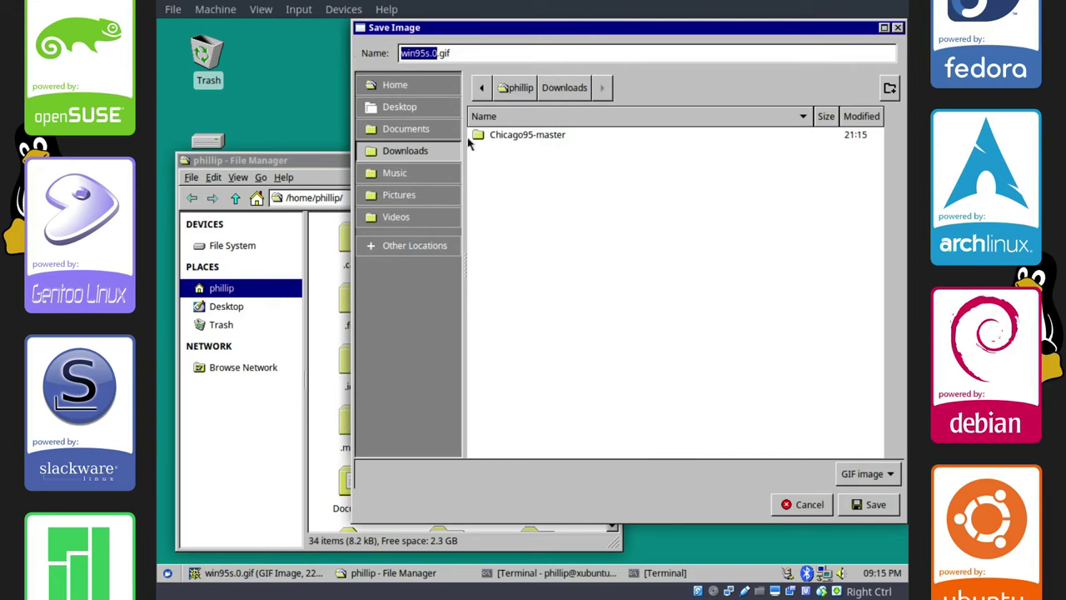
{"action": "left_click", "coordinate": [397, 88]}
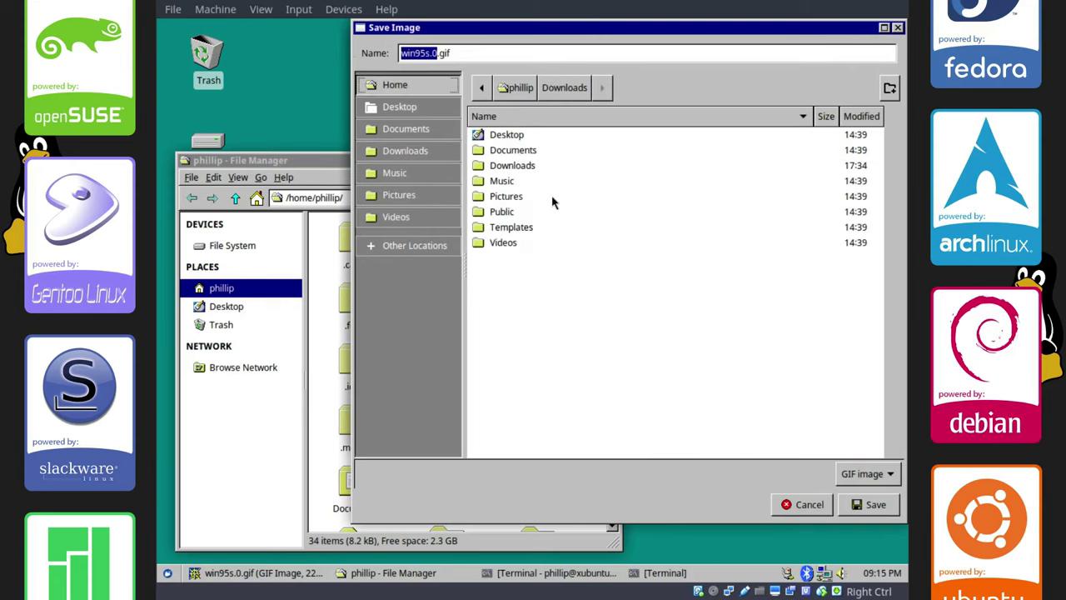
{"action": "double_click", "coordinate": [521, 258]}
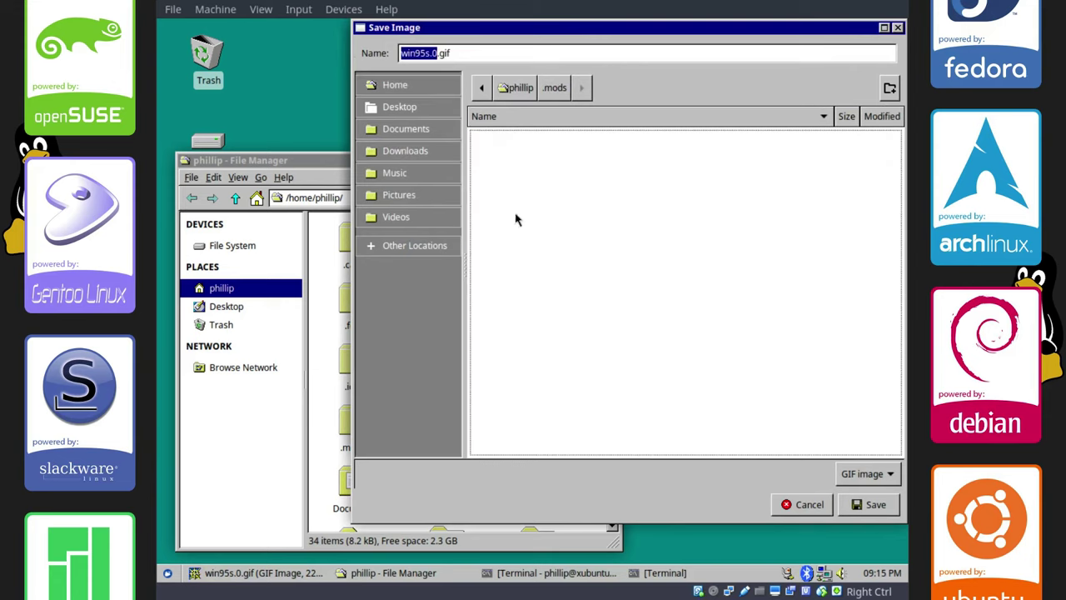
{"action": "left_click", "coordinate": [858, 504]}
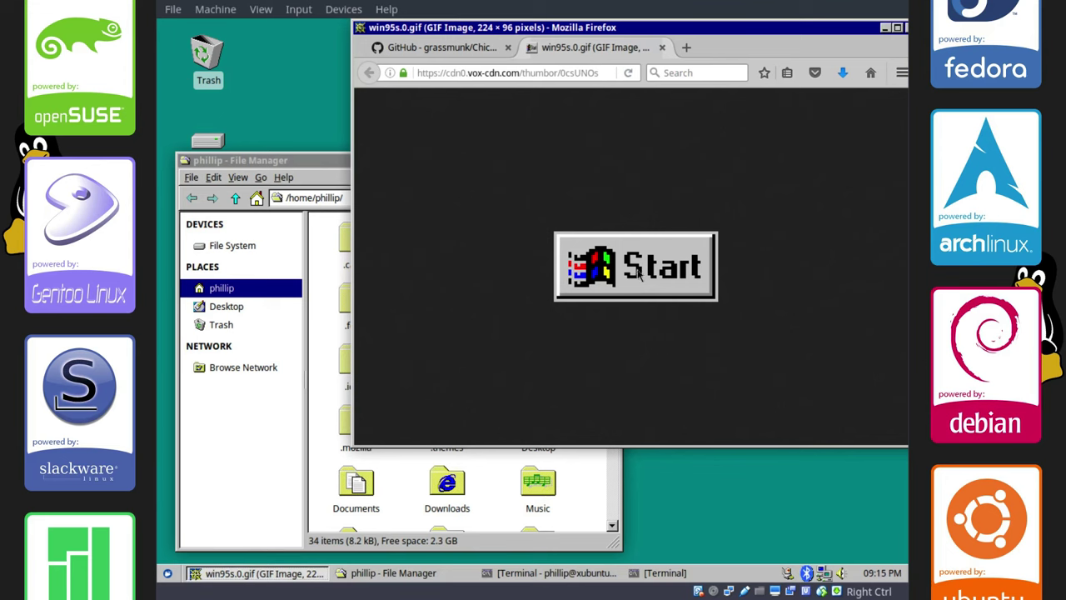
{"action": "left_click", "coordinate": [885, 27]}
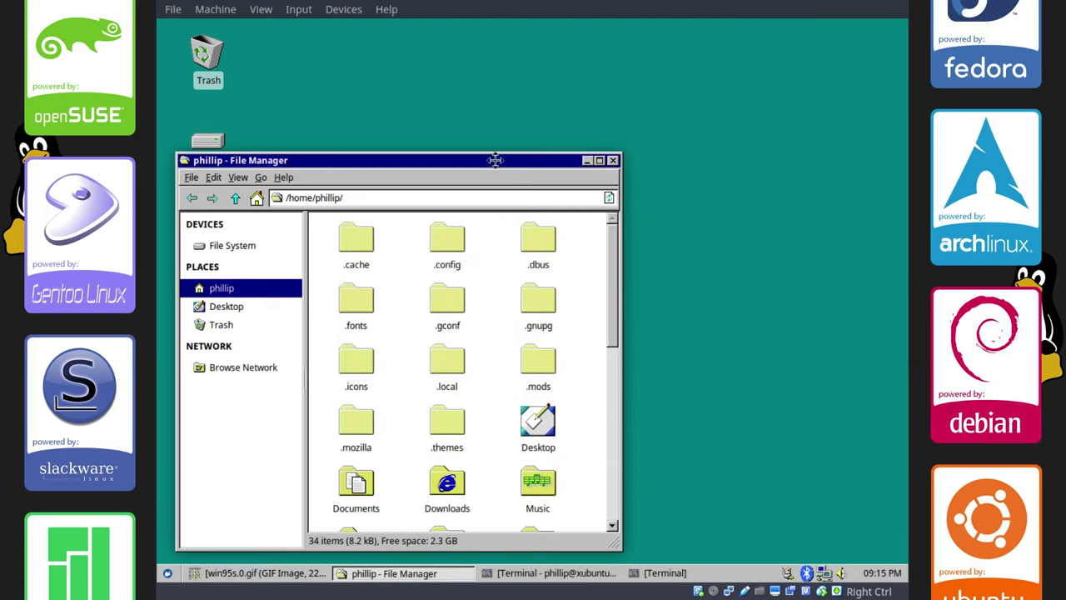
Set the Whisker Menu panel button's icon to the image file win95s.0.gif from the home folder's .mods folder.
{"action": "left_click_drag", "start_coordinate": [492, 160], "coordinate": [596, 126]}
{"action": "right_click", "coordinate": [167, 575]}
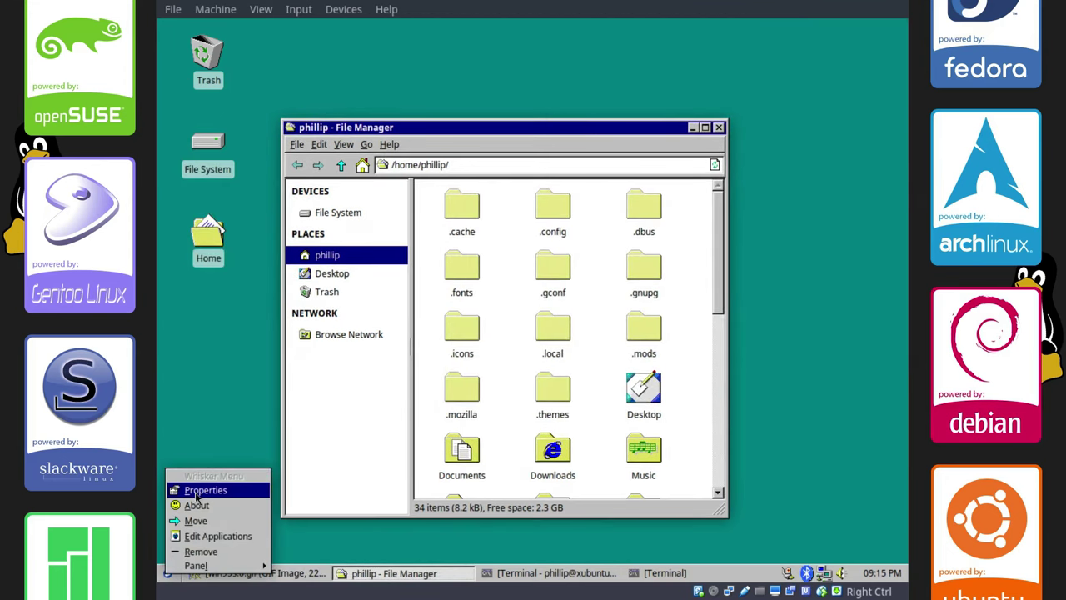
{"action": "left_click", "coordinate": [194, 487]}
{"action": "left_click", "coordinate": [493, 283]}
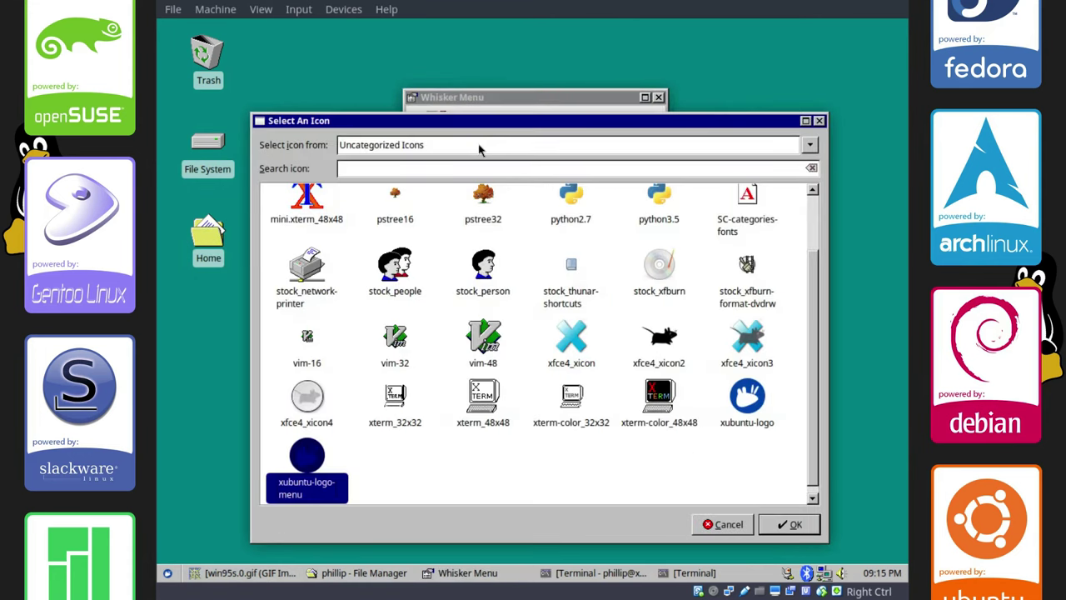
{"action": "left_click", "coordinate": [480, 146]}
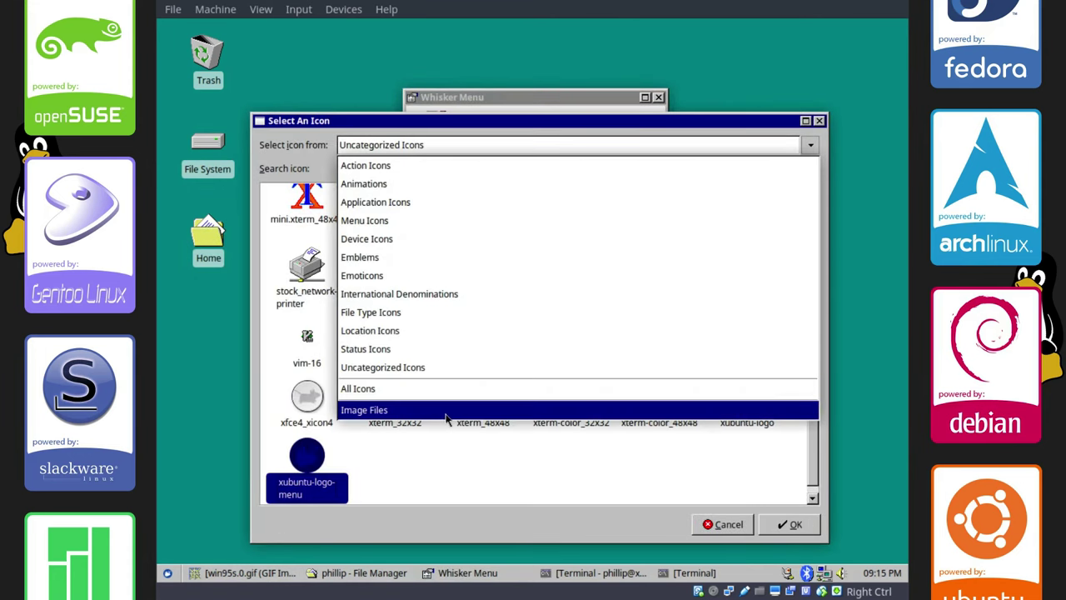
{"action": "left_click", "coordinate": [456, 409]}
{"action": "left_click", "coordinate": [298, 266]}
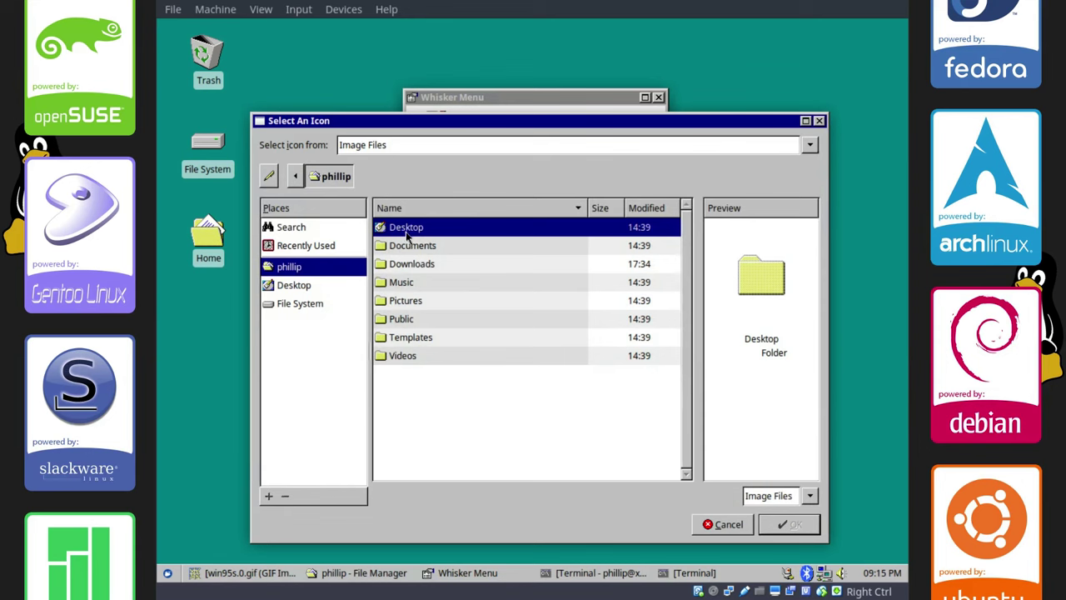
{"action": "double_click", "coordinate": [407, 356]}
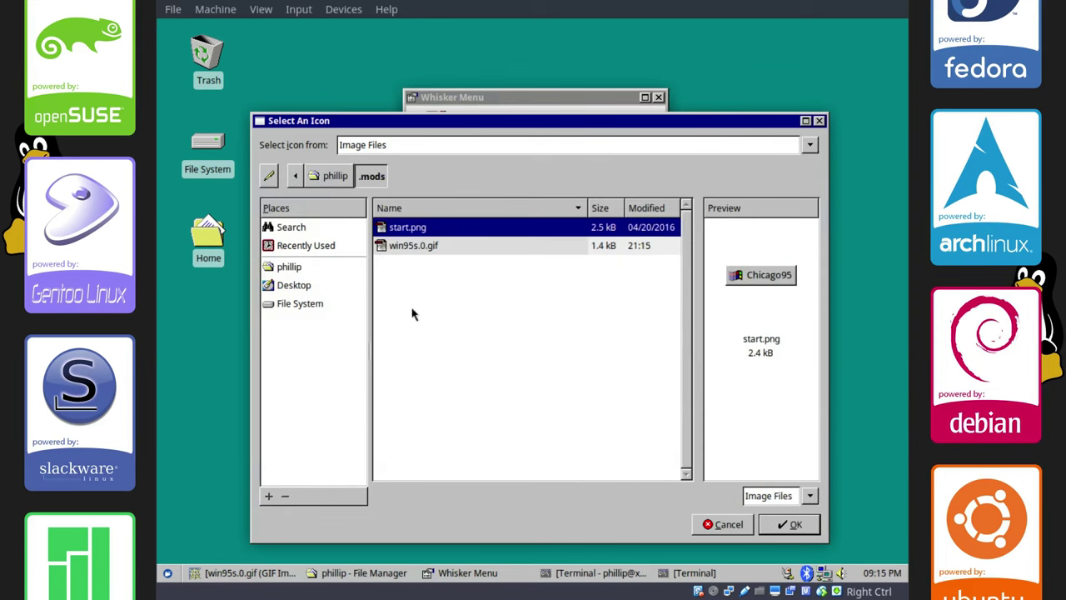
{"action": "left_click", "coordinate": [419, 247]}
{"action": "double_click", "coordinate": [420, 247]}
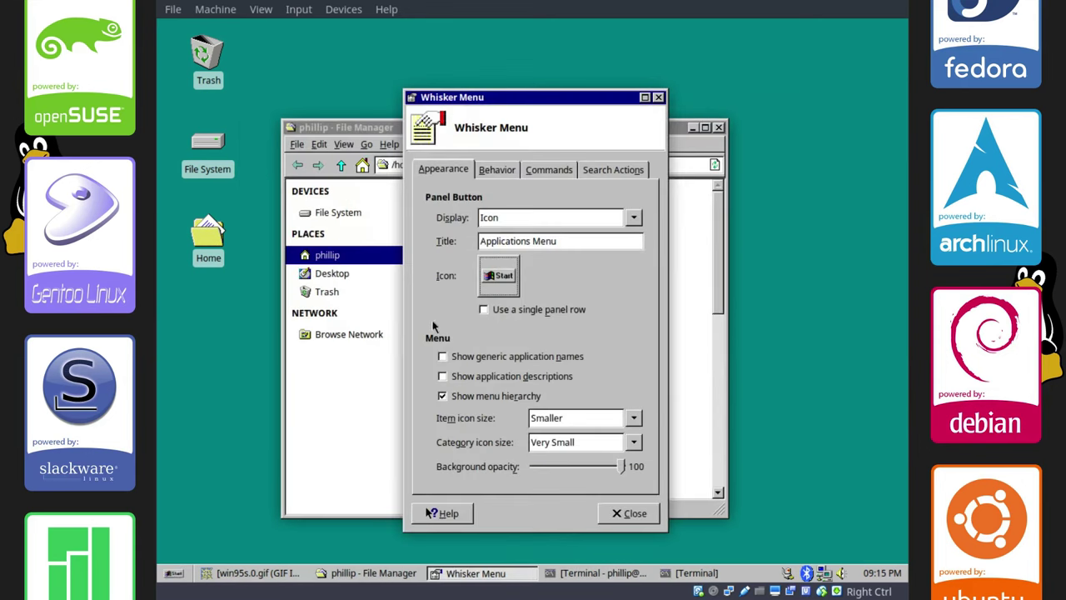
{"action": "left_click", "coordinate": [609, 515]}
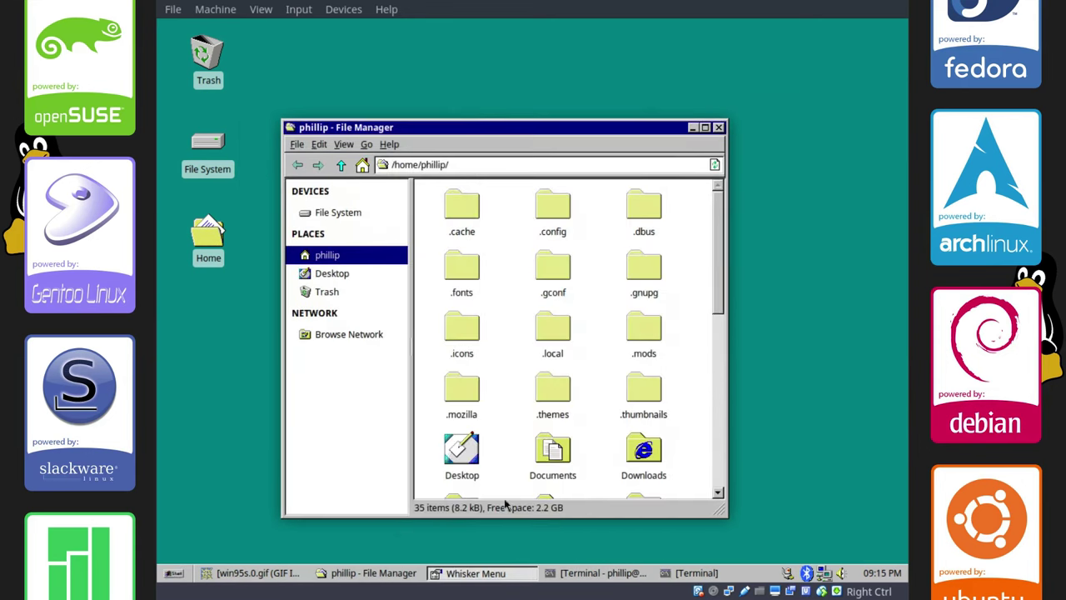
Try out the Greybird and Raleigh styles in the Appearance settings, reached through the Start menu.
{"action": "left_click", "coordinate": [175, 575]}
{"action": "left_click", "coordinate": [175, 574]}
{"action": "left_click", "coordinate": [175, 574]}
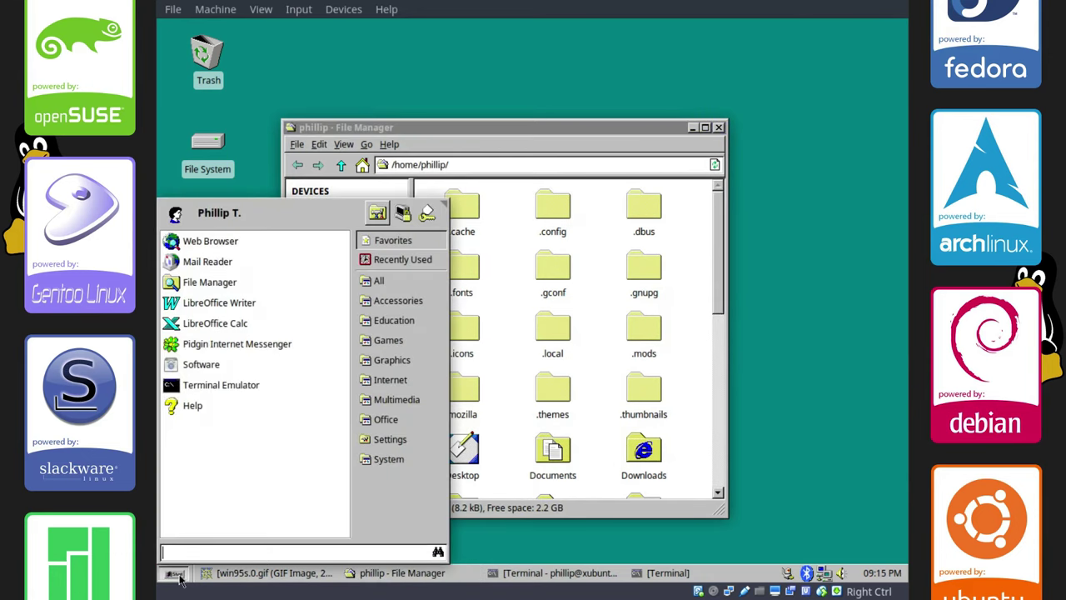
{"action": "left_click", "coordinate": [380, 215]}
{"action": "left_click_drag", "start_coordinate": [472, 136], "coordinate": [421, 146]}
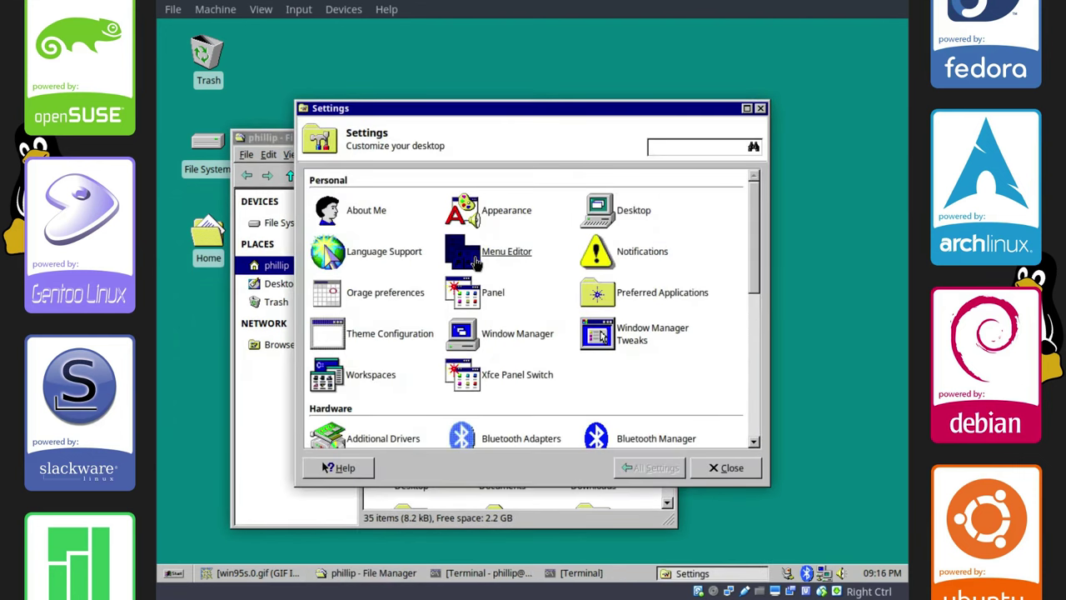
{"action": "left_click", "coordinate": [472, 218]}
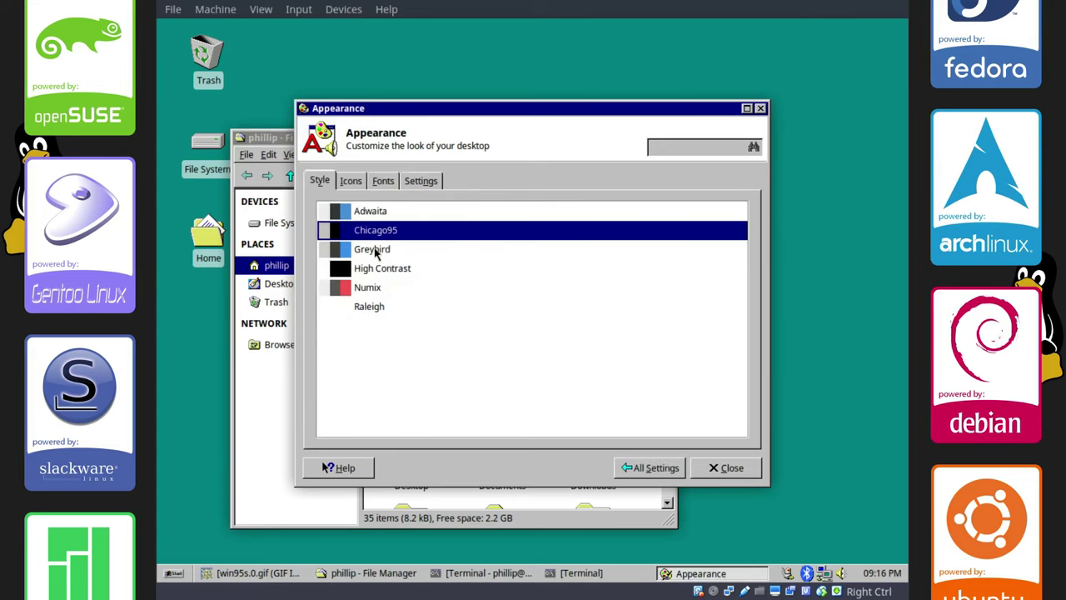
{"action": "left_click", "coordinate": [353, 257]}
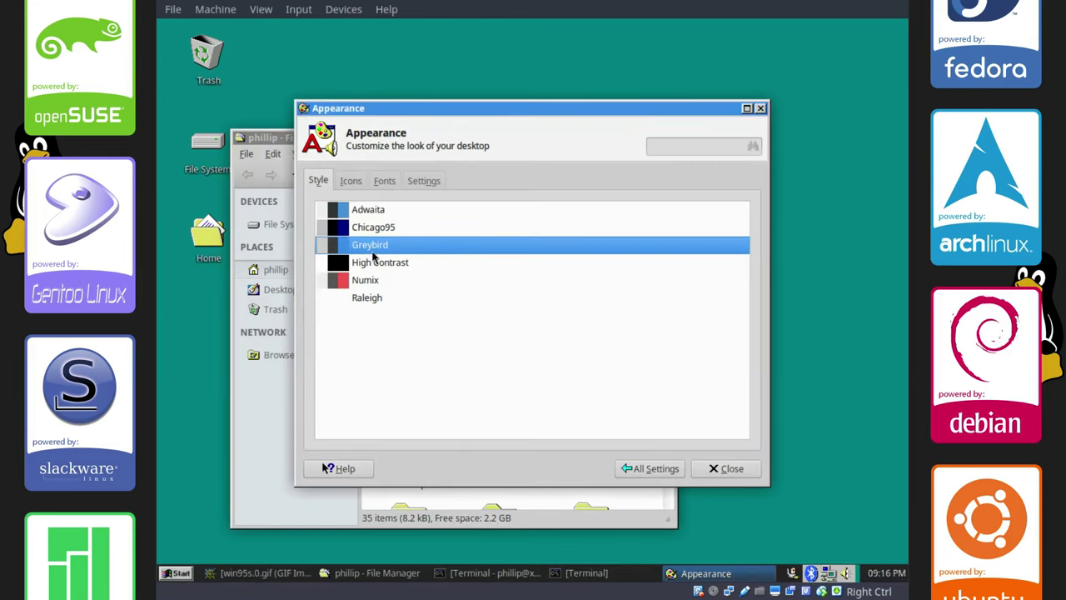
{"action": "left_click", "coordinate": [358, 298]}
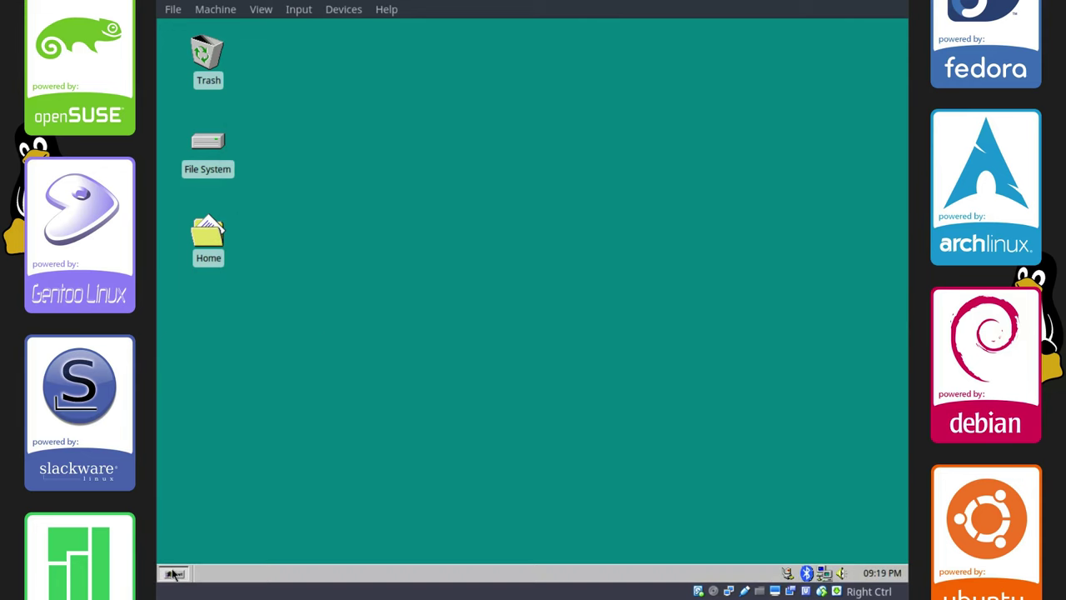
Reopen the Appearance settings, apply the Raleigh style and check how the Start menu looks with it.
{"action": "left_click", "coordinate": [175, 573]}
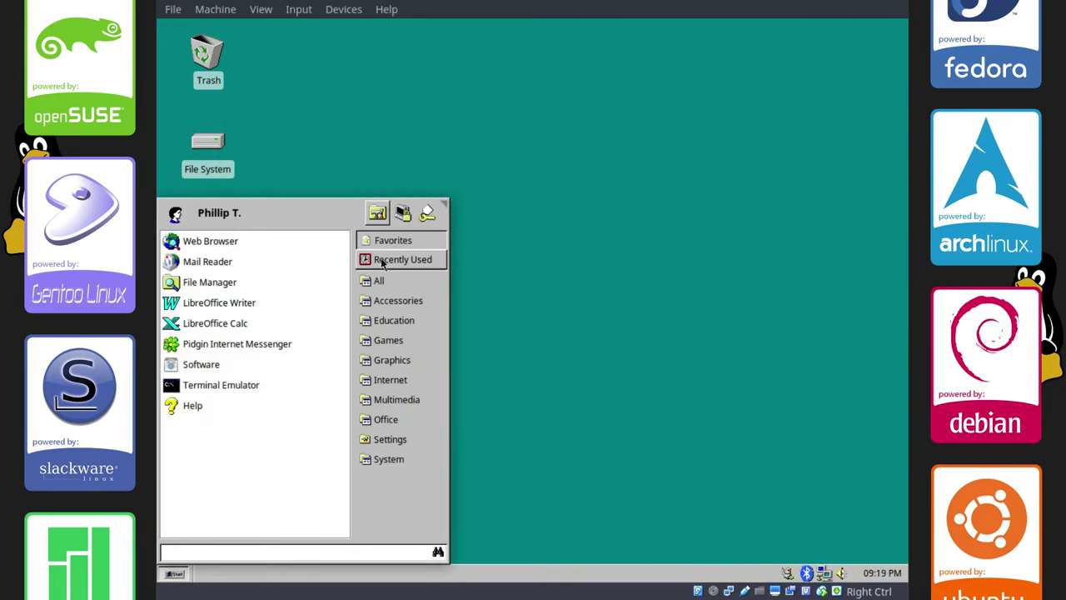
{"action": "left_click", "coordinate": [378, 215]}
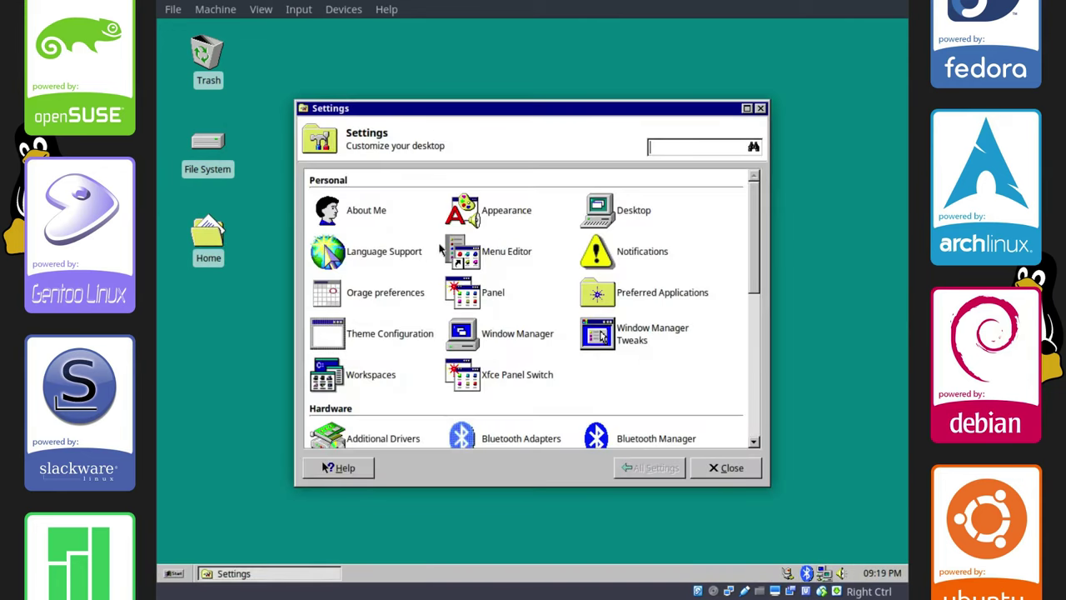
{"action": "left_click", "coordinate": [483, 211]}
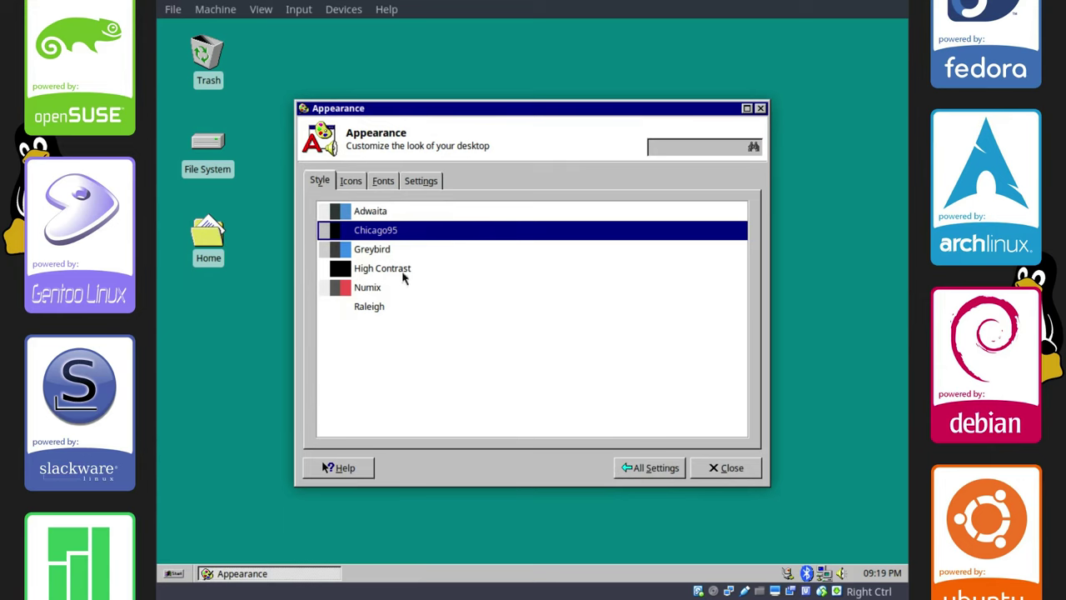
{"action": "left_click", "coordinate": [357, 308]}
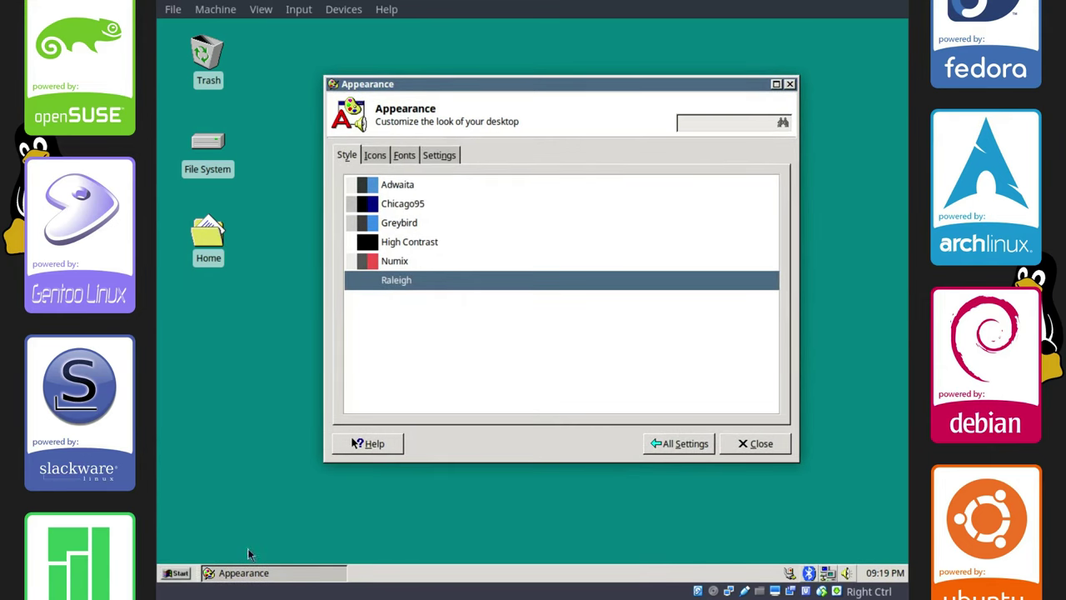
{"action": "left_click", "coordinate": [173, 577]}
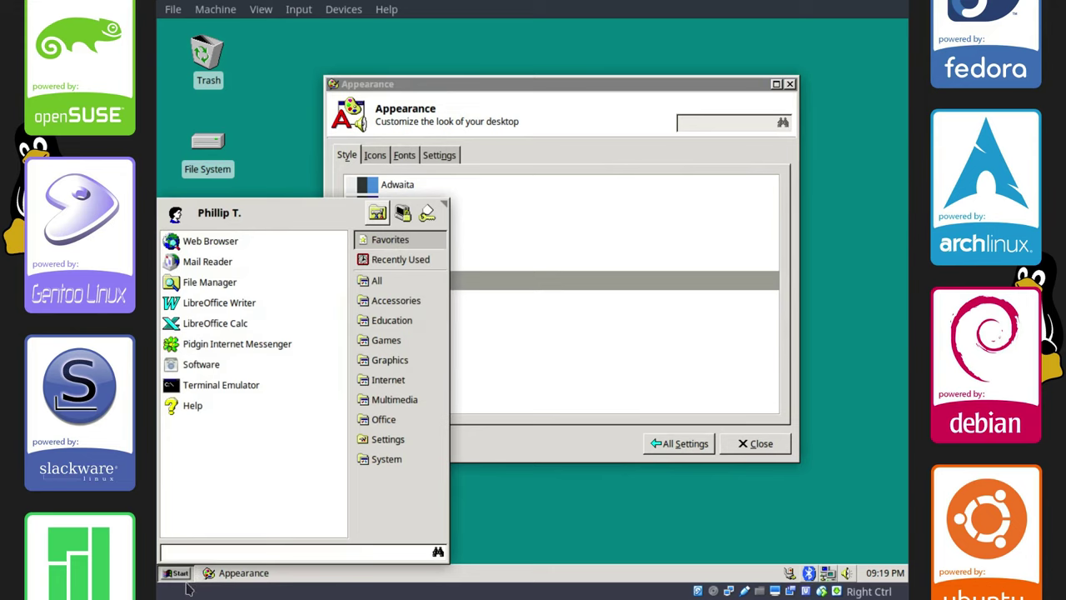
{"action": "left_click", "coordinate": [181, 575]}
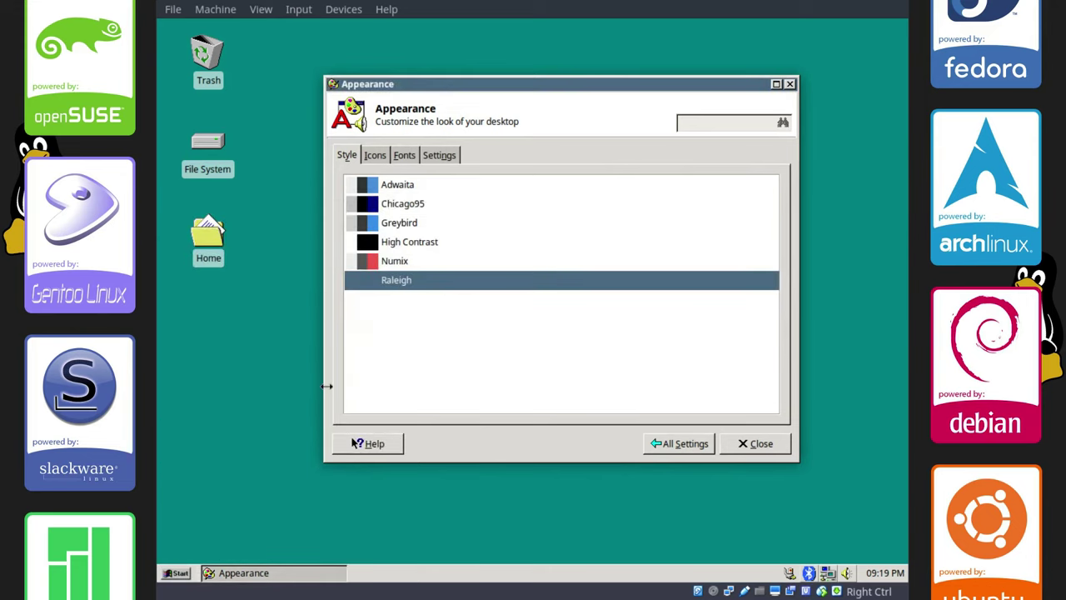
Try the Numix style and switch back to the Chicago95 style.
{"action": "left_click", "coordinate": [387, 261]}
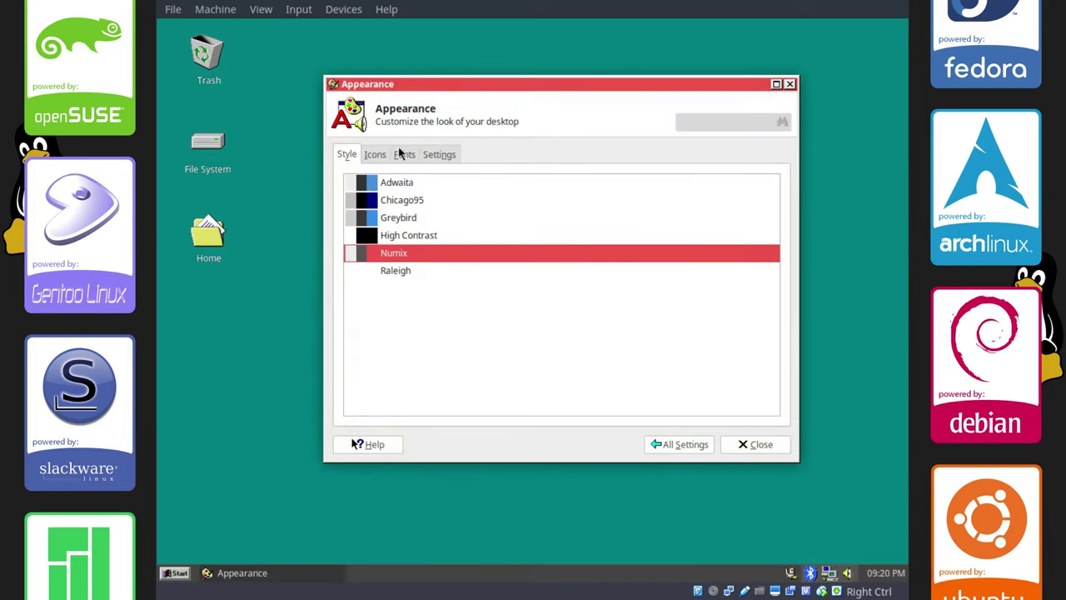
{"action": "left_click", "coordinate": [397, 201]}
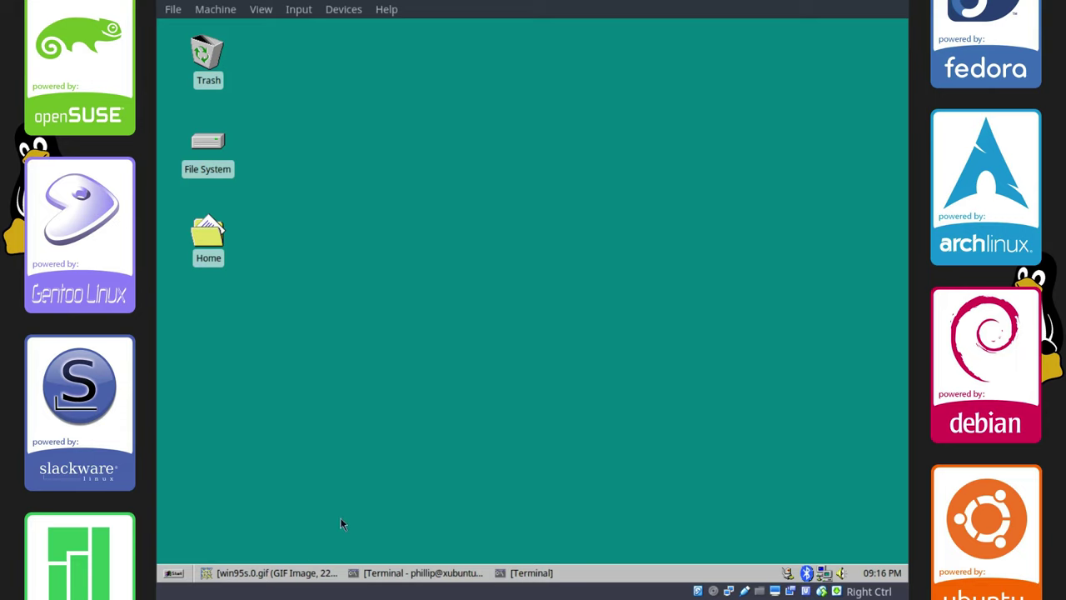
Open the Chicago95-master folder inside the home folder's Downloads folder.
{"action": "double_click", "coordinate": [201, 232]}
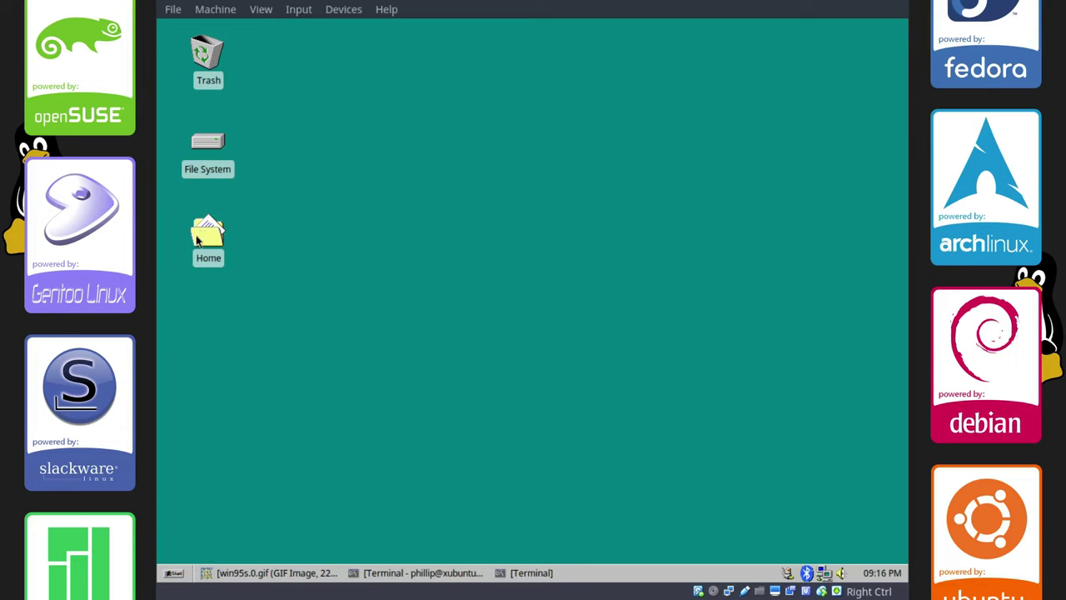
{"action": "left_click_drag", "start_coordinate": [333, 34], "coordinate": [607, 42]}
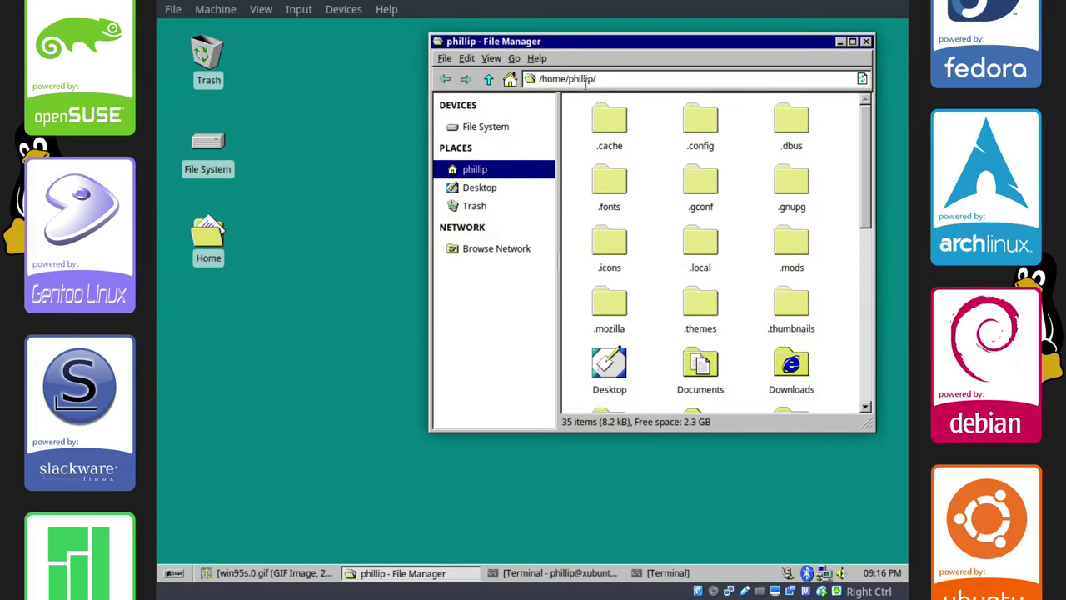
{"action": "double_click", "coordinate": [792, 364]}
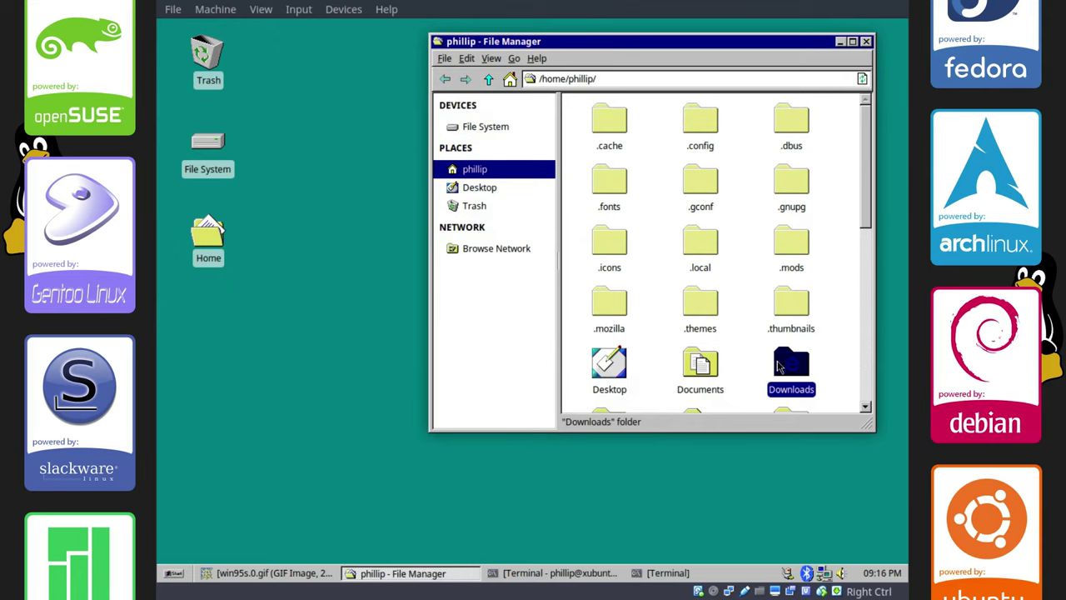
{"action": "double_click", "coordinate": [597, 138]}
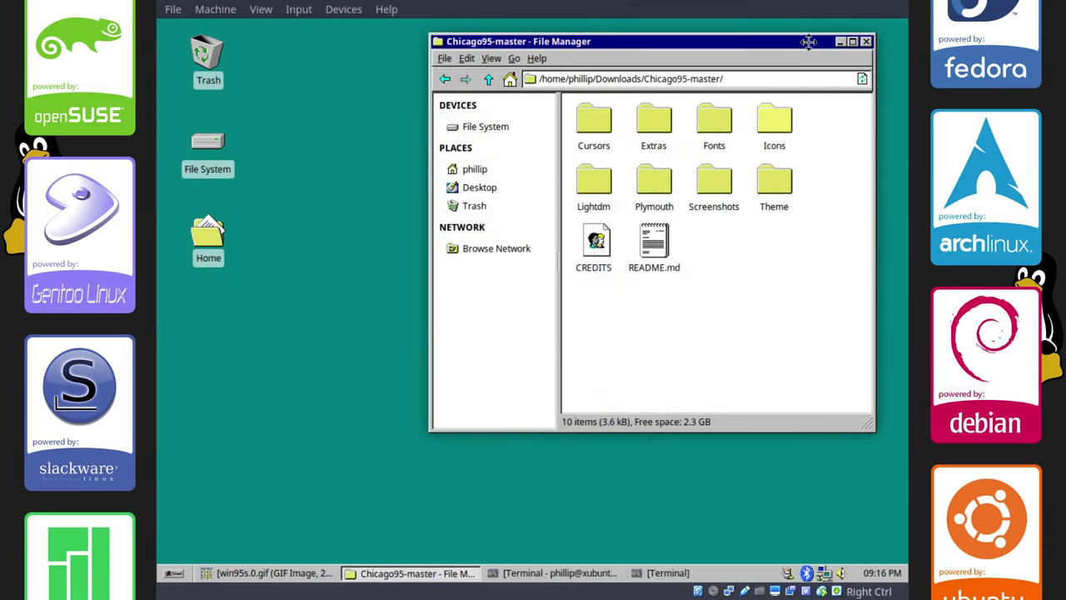
Look at the DOSrc file in the Extras folder and return to Chicago95-master.
{"action": "left_click_drag", "start_coordinate": [805, 52], "coordinate": [827, 37]}
{"action": "double_click", "coordinate": [675, 107]}
{"action": "left_click", "coordinate": [606, 107]}
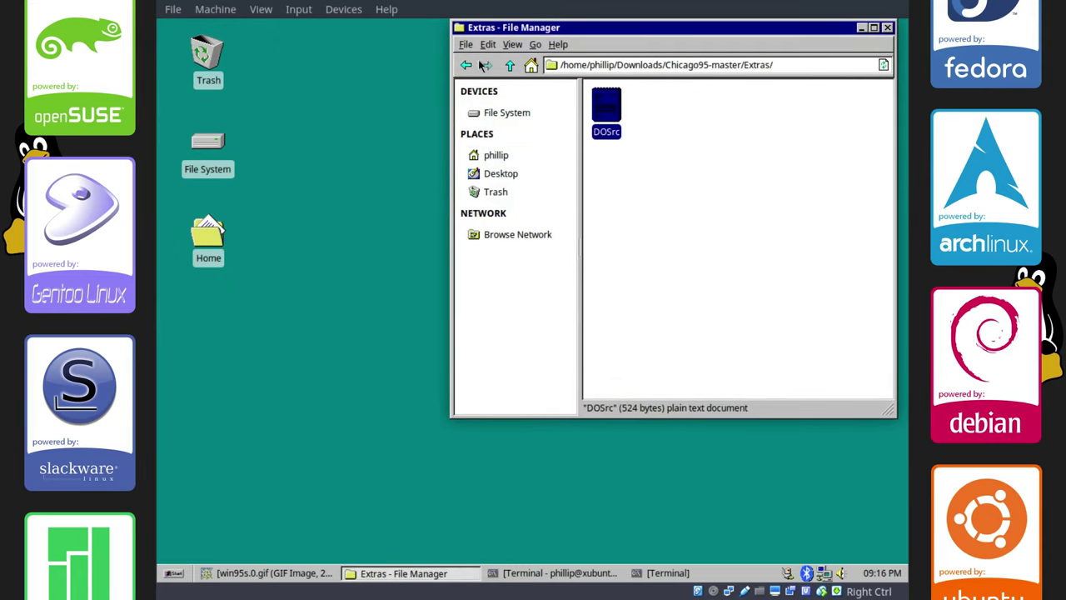
{"action": "left_click", "coordinate": [467, 65]}
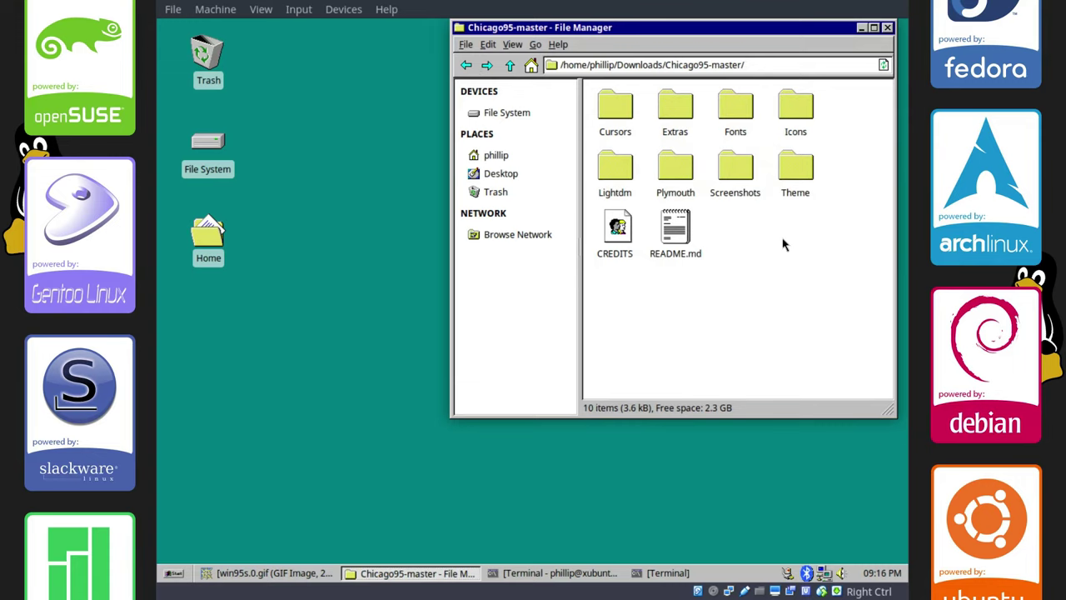
Open README.md from the Chicago95 folder inside Lightdm.
{"action": "double_click", "coordinate": [617, 171]}
{"action": "left_click", "coordinate": [609, 118]}
{"action": "double_click", "coordinate": [609, 117]}
{"action": "left_click", "coordinate": [725, 158]}
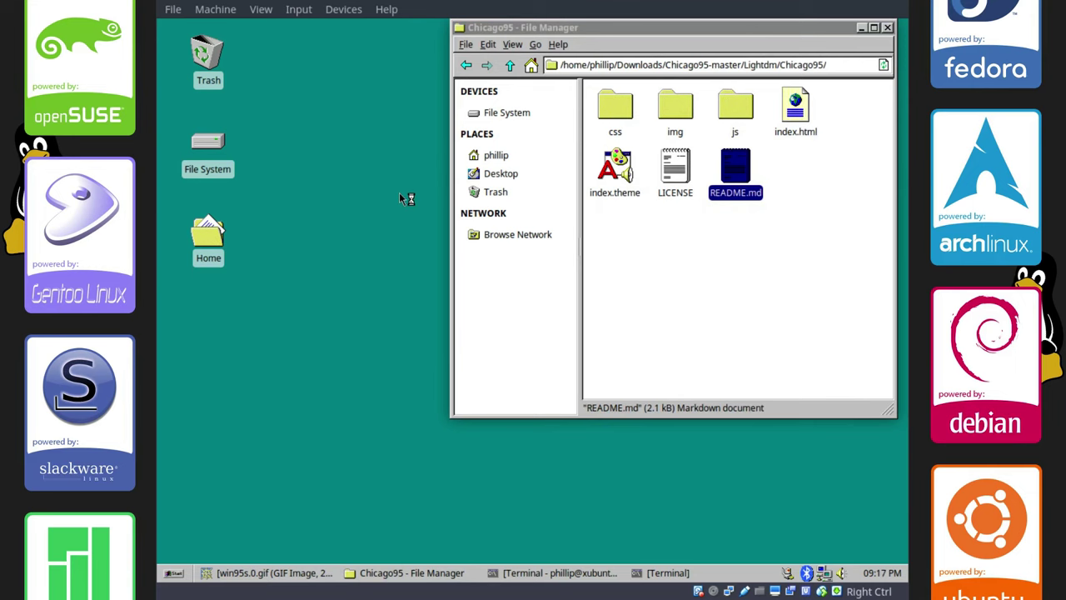
Install lightdm-webkit-greeter with sudo apt install in a new terminal, entering the sudo password and agreeing to continue.
{"action": "key", "text": "ctrl+alt+t"}
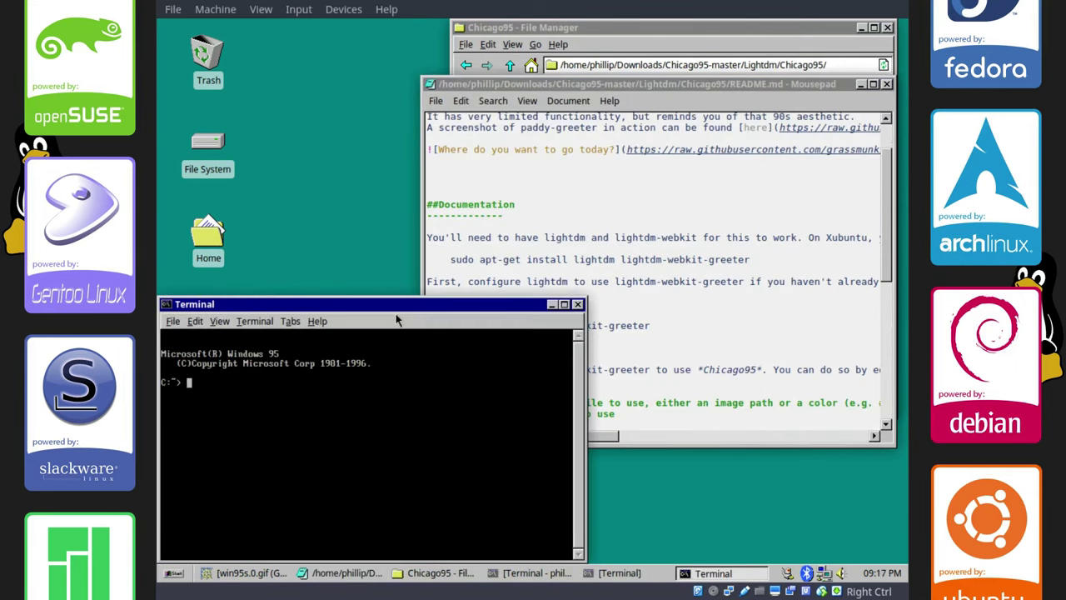
{"action": "left_click_drag", "start_coordinate": [751, 259], "coordinate": [625, 259]}
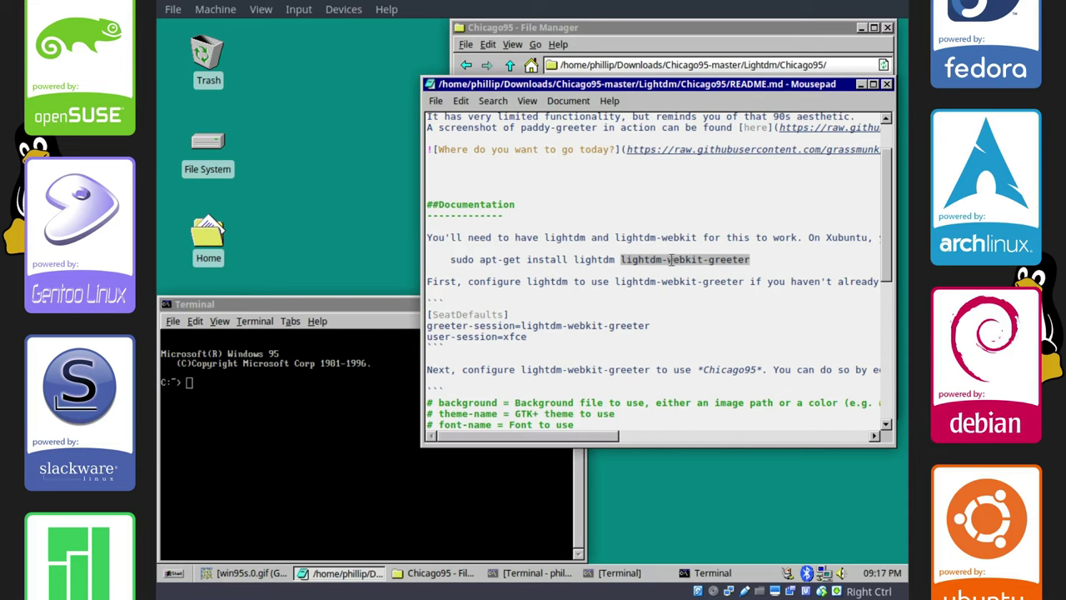
{"action": "left_click", "coordinate": [264, 442]}
{"action": "type", "text": "sudo apt install"}
{"action": "middle_click", "coordinate": [305, 439]}
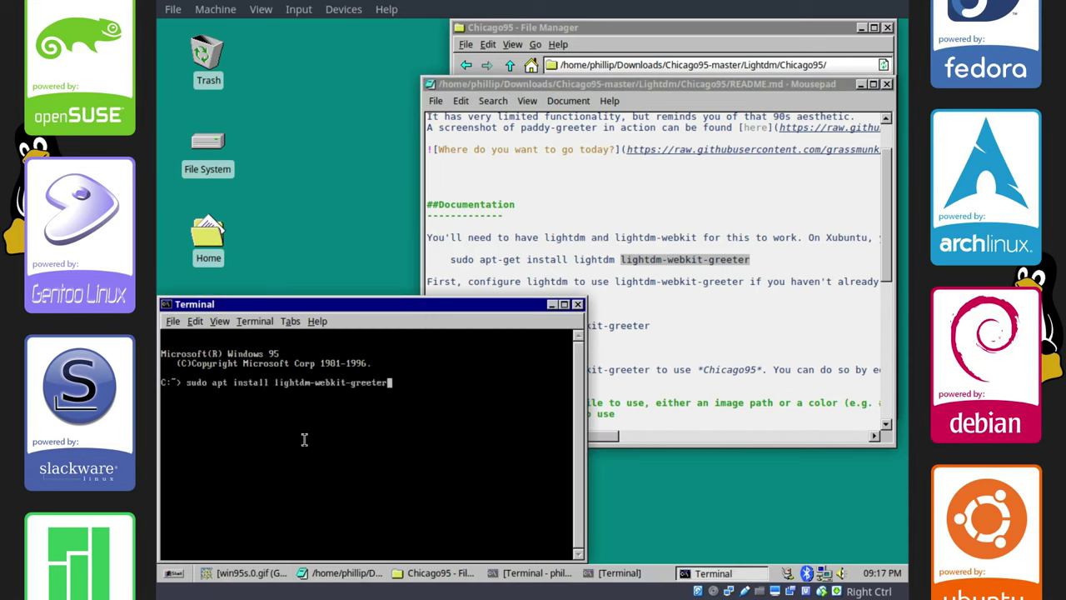
{"action": "key", "text": "Return"}
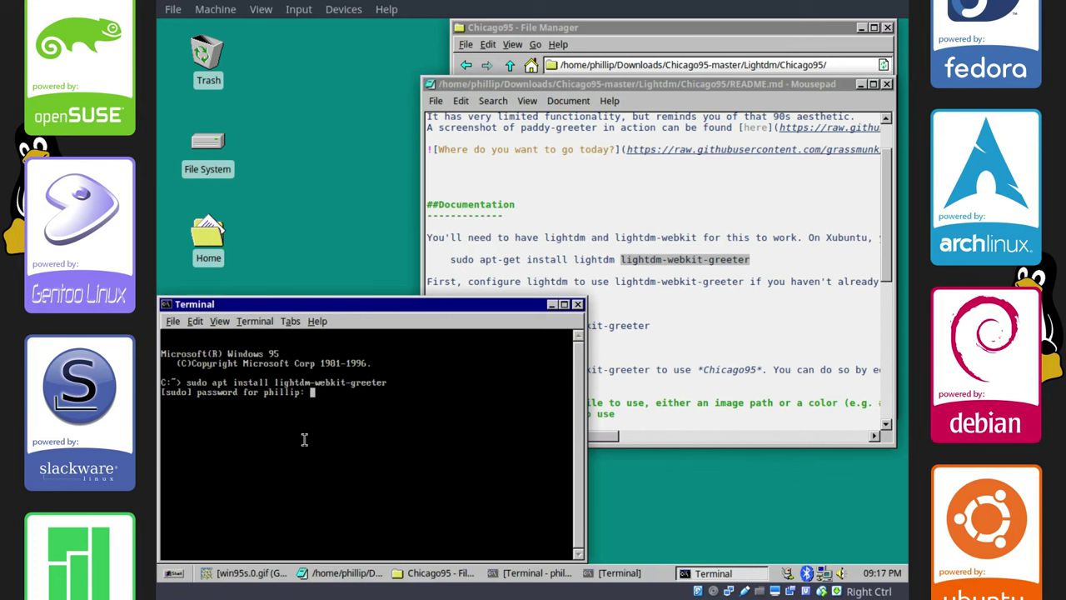
{"action": "key", "text": "Return"}
{"action": "type", "text": "y"}
{"action": "key", "text": "Return"}
{"action": "mouse_move", "coordinate": [298, 309]}
{"action": "left_mouse_down"}
{"action": "mouse_move", "coordinate": [300, 321]}
{"action": "mouse_move", "coordinate": [379, 314]}
{"action": "mouse_move", "coordinate": [298, 310]}
{"action": "left_mouse_up"}
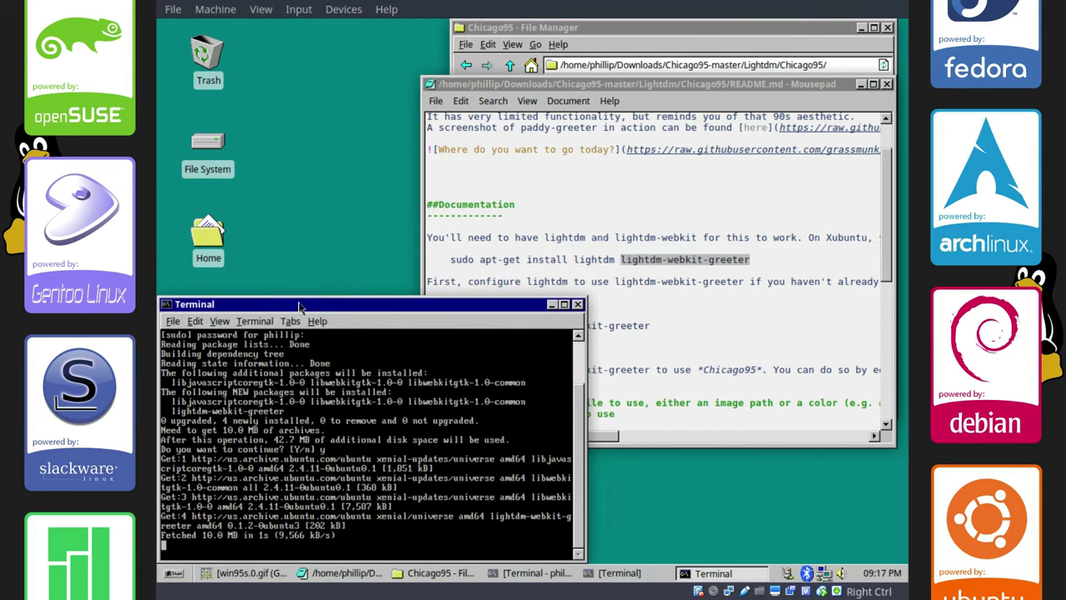
Copy the path /etc/lightdm/lightdm.conf from the README's Documentation section.
{"action": "left_click", "coordinate": [653, 300]}
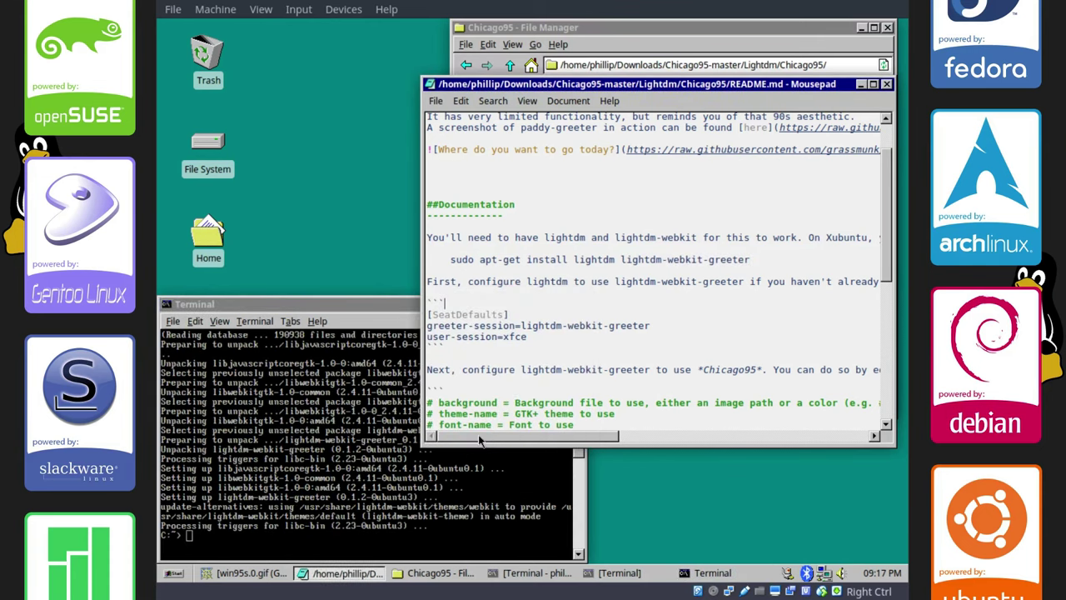
{"action": "left_click_drag", "start_coordinate": [479, 440], "coordinate": [634, 416]}
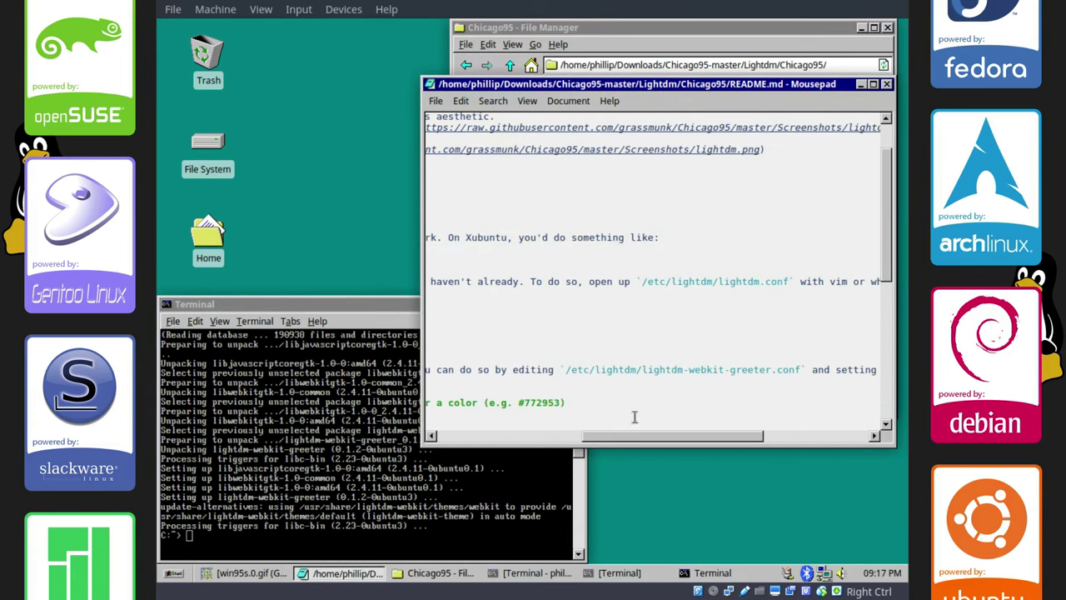
{"action": "left_click_drag", "start_coordinate": [642, 284], "coordinate": [792, 283]}
{"action": "key", "text": "ctrl+c"}
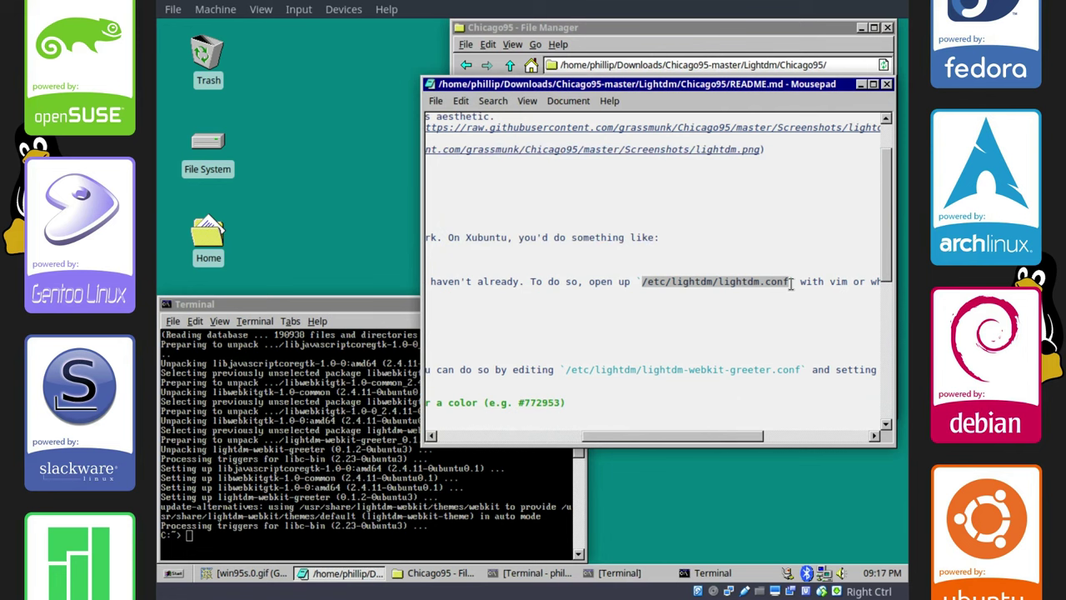
Open /etc/lightdm/lightdm.conf with sudo nano in the terminal.
{"action": "left_click_drag", "start_coordinate": [640, 440], "coordinate": [443, 437]}
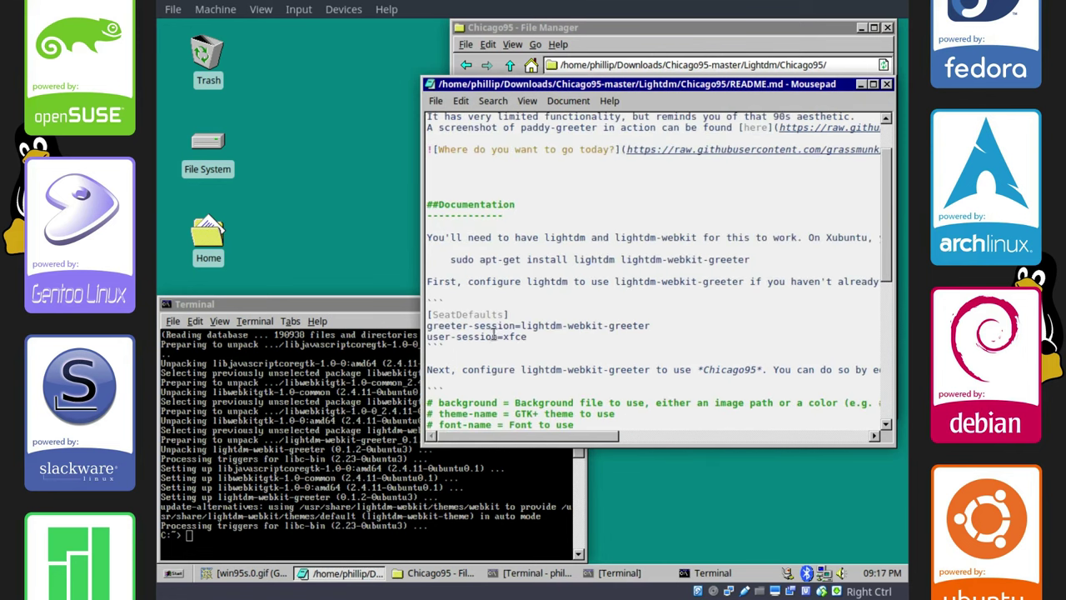
{"action": "left_click", "coordinate": [254, 510]}
{"action": "type", "text": "sudo nano"}
{"action": "middle_click", "coordinate": [272, 510]}
{"action": "key", "text": "Return"}
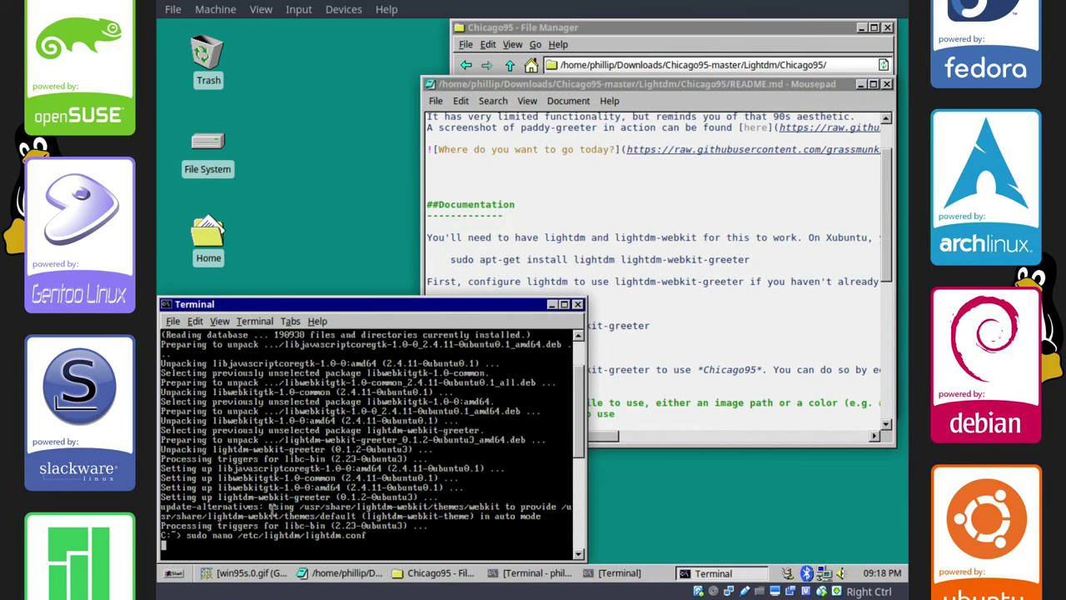
Add the README's [SeatDefaults] block with greeter-session=lightdm-webkit-greeter and user-session=xfce below the existing lines of lightdm.conf, save it and exit nano.
{"action": "left_click", "coordinate": [698, 297]}
{"action": "left_click_drag", "start_coordinate": [573, 333], "coordinate": [425, 310]}
{"action": "left_click", "coordinate": [281, 382]}
{"action": "key", "text": "Return"}
{"action": "middle_click", "coordinate": [295, 433]}
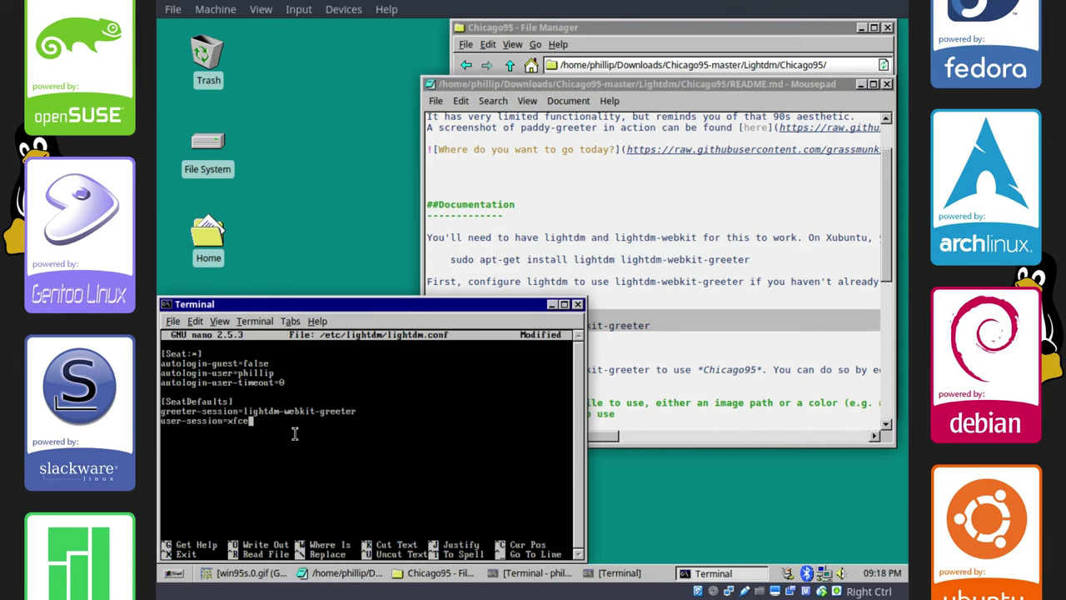
{"action": "key", "text": "ctrl+x"}
{"action": "key", "text": "y"}
{"action": "key", "text": "Return"}
Copy the path /etc/lightdm/lightdm-webkit-greeter.conf from the README's configuration instructions.
{"action": "left_click", "coordinate": [883, 273]}
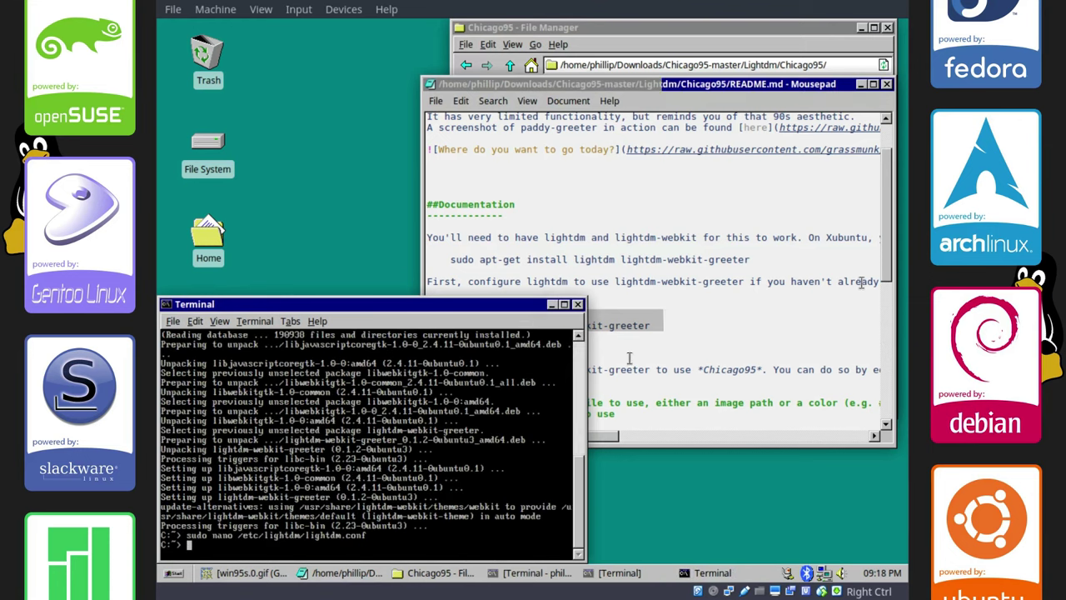
{"action": "left_click", "coordinate": [710, 437]}
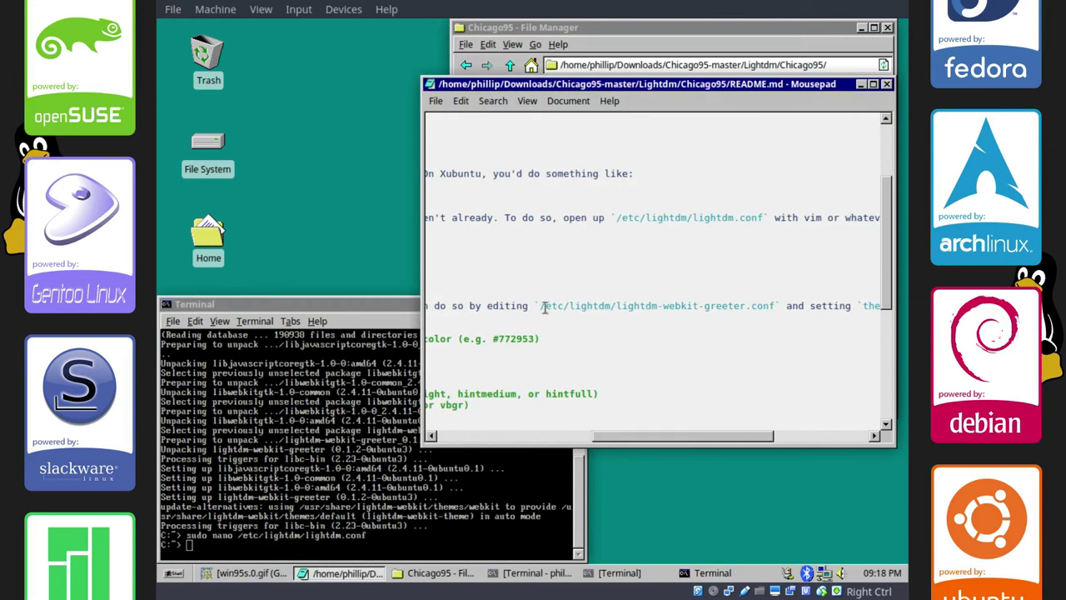
{"action": "left_click_drag", "start_coordinate": [542, 306], "coordinate": [780, 305]}
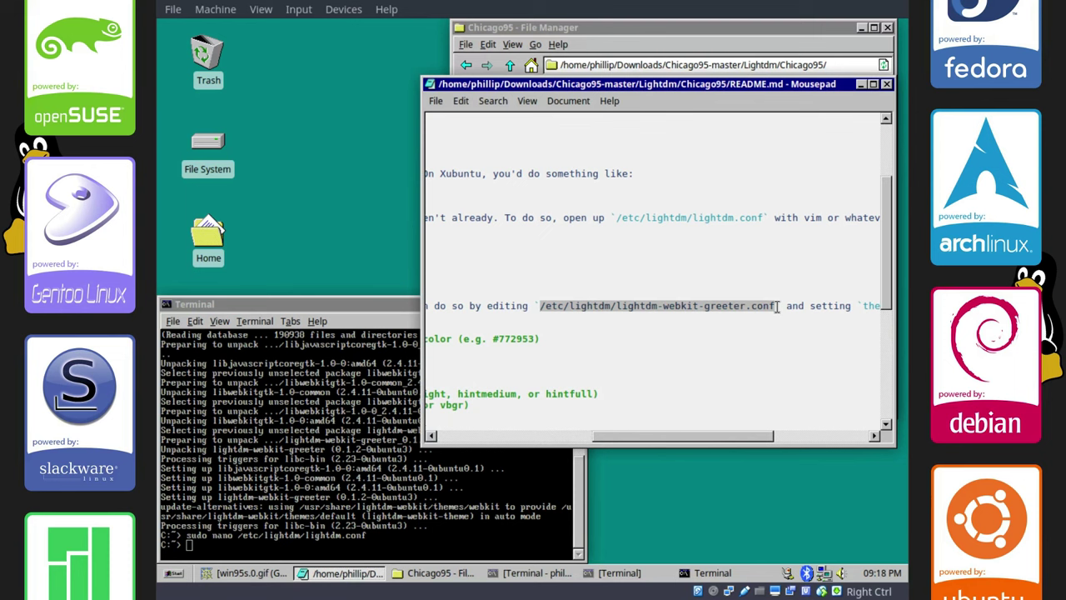
Reuse the previous sudo nano command with the copied path to open /etc/lightdm/lightdm-webkit-greeter.conf.
{"action": "left_click", "coordinate": [284, 444]}
{"action": "key", "text": "Up"}
{"action": "key", "text": "BackSpace"}
{"action": "key", "text": "BackSpace"}
{"action": "key", "text": "BackSpace"}
{"action": "key", "text": "BackSpace"}
{"action": "key", "text": "BackSpace"}
{"action": "key", "text": "BackSpace"}
{"action": "key", "text": "BackSpace"}
{"action": "key", "text": "BackSpace"}
{"action": "key", "text": "BackSpace"}
{"action": "key", "text": "BackSpace"}
{"action": "key", "text": "BackSpace"}
{"action": "key", "text": "BackSpace"}
{"action": "key", "text": "BackSpace"}
{"action": "key", "text": "BackSpace"}
{"action": "key", "text": "BackSpace"}
{"action": "key", "text": "BackSpace"}
{"action": "key", "text": "BackSpace"}
{"action": "key", "text": "BackSpace"}
{"action": "key", "text": "BackSpace"}
{"action": "key", "text": "BackSpace"}
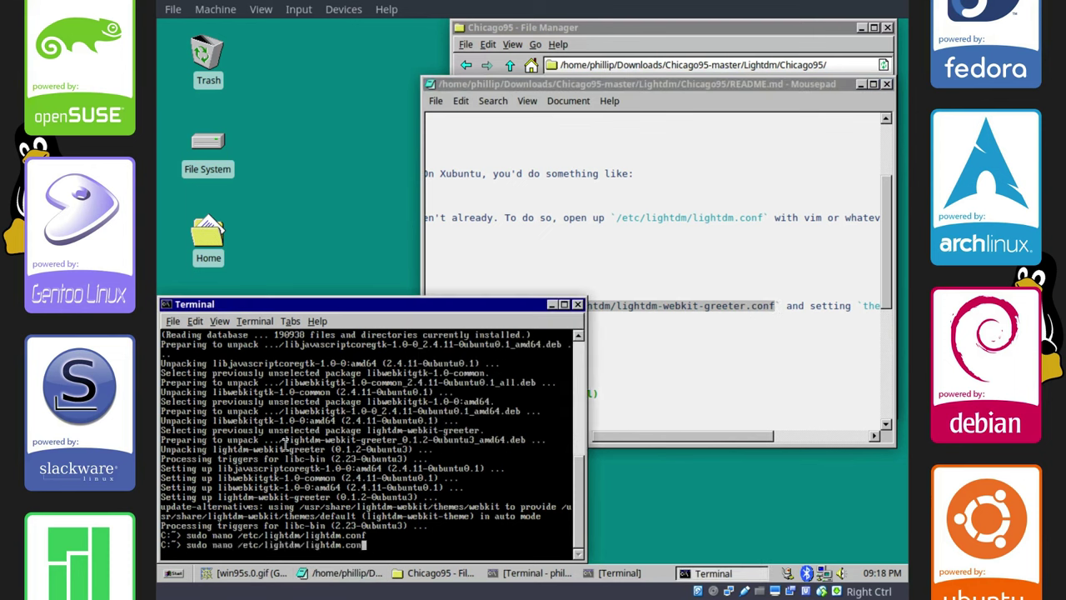
{"action": "key", "text": "BackSpace"}
{"action": "middle_click", "coordinate": [275, 482]}
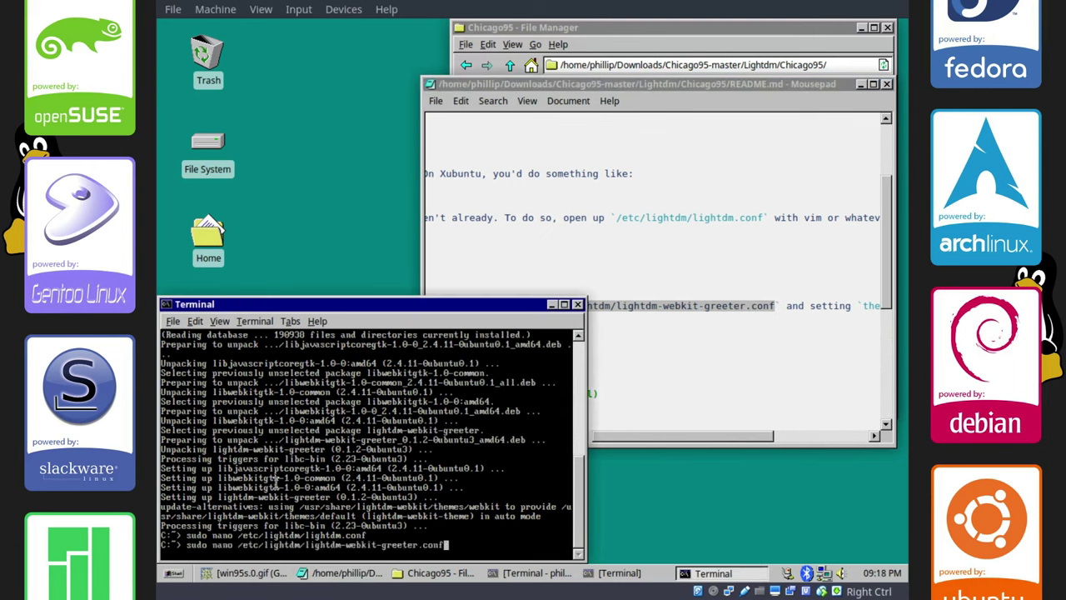
{"action": "key", "text": "Return"}
Set webkit-theme to Chicago in the [greeter] section of lightdm-webkit-greeter.conf, save the file and exit nano.
{"action": "key", "text": "Down"}
{"action": "key", "text": "Down"}
{"action": "key", "text": "Down"}
{"action": "key", "text": "Down"}
{"action": "key", "text": "Down"}
{"action": "key", "text": "Down"}
{"action": "key", "text": "Down"}
{"action": "key", "text": "Down"}
{"action": "key", "text": "Down"}
{"action": "key", "text": "Down"}
{"action": "key", "text": "Down"}
{"action": "key", "text": "Down"}
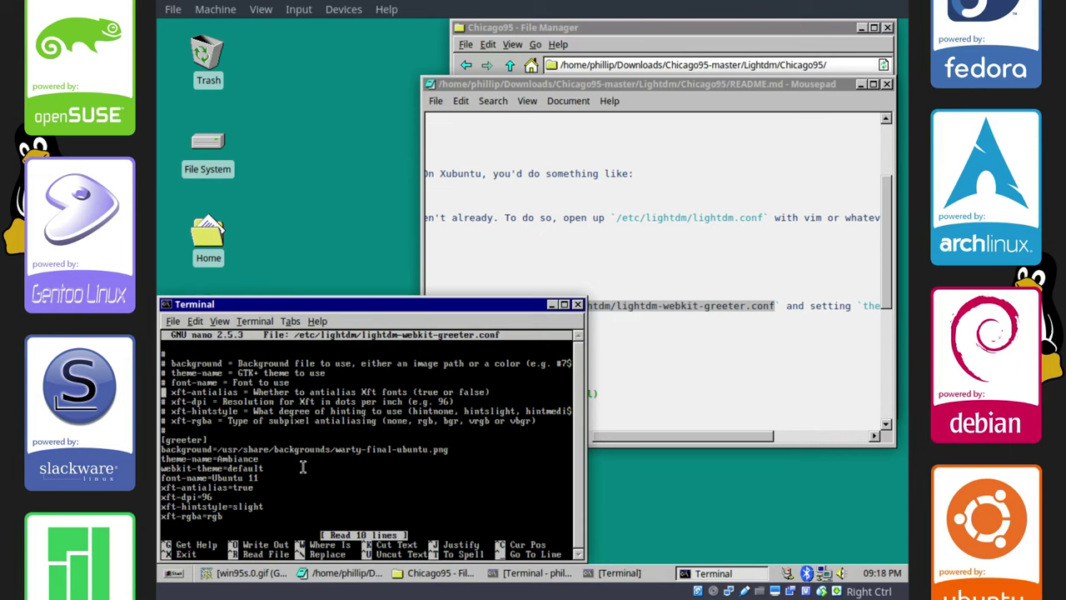
{"action": "key", "text": "ctrl+r"}
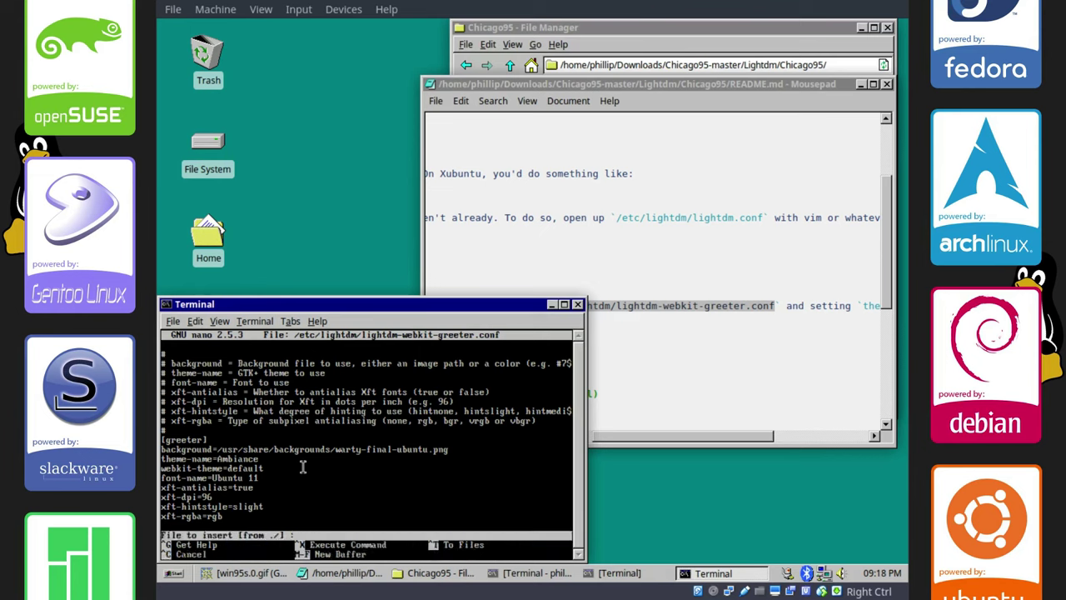
{"action": "key", "text": "ctrl+c"}
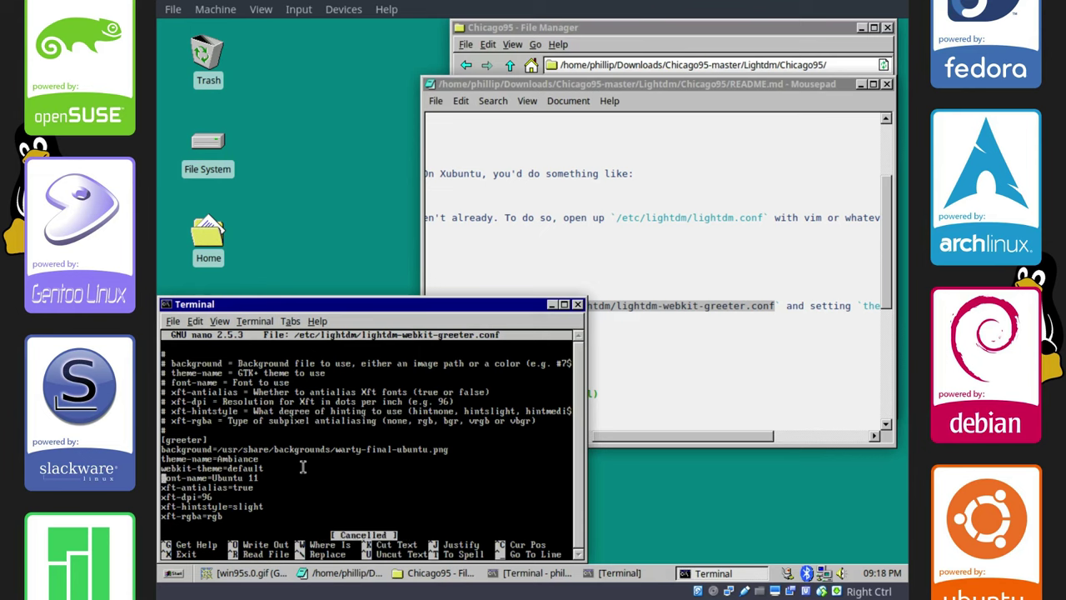
{"action": "key", "text": "BackSpace"}
{"action": "key", "text": "BackSpace"}
{"action": "key", "text": "BackSpace"}
{"action": "key", "text": "BackSpace"}
{"action": "key", "text": "BackSpace"}
{"action": "key", "text": "BackSpace"}
{"action": "key", "text": "BackSpace"}
{"action": "type", "text": "Chicago"}
{"action": "key", "text": "ctrl+x"}
{"action": "key", "text": "y"}
{"action": "key", "text": "Return"}
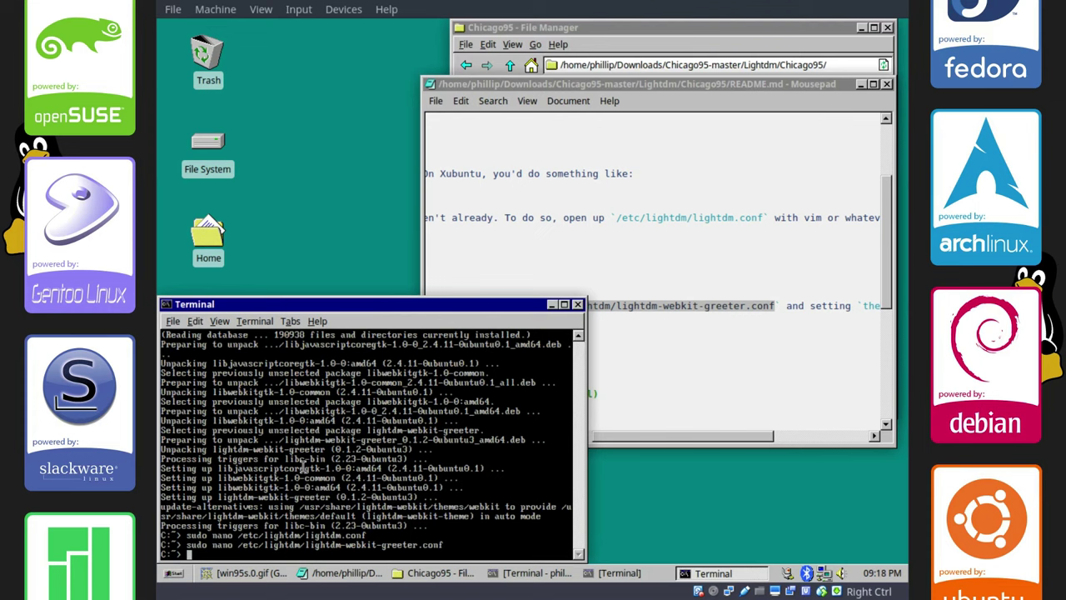
Examine the end of the README for where the Chicago95 greeter folder has to be copied.
{"action": "left_click", "coordinate": [667, 341]}
{"action": "scroll", "coordinate": [521, 317], "scroll_direction": "down", "scroll_amount": 10}
{"action": "left_click_drag", "start_coordinate": [329, 310], "coordinate": [359, 284]}
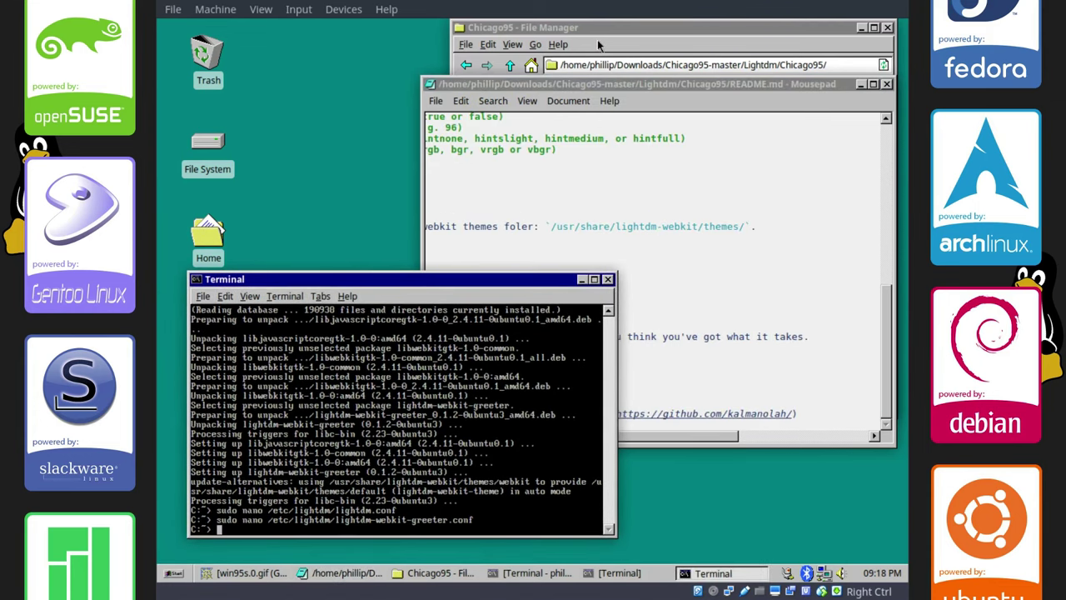
{"action": "left_click", "coordinate": [600, 45]}
{"action": "left_click", "coordinate": [794, 435]}
{"action": "left_click_drag", "start_coordinate": [724, 442], "coordinate": [434, 425]}
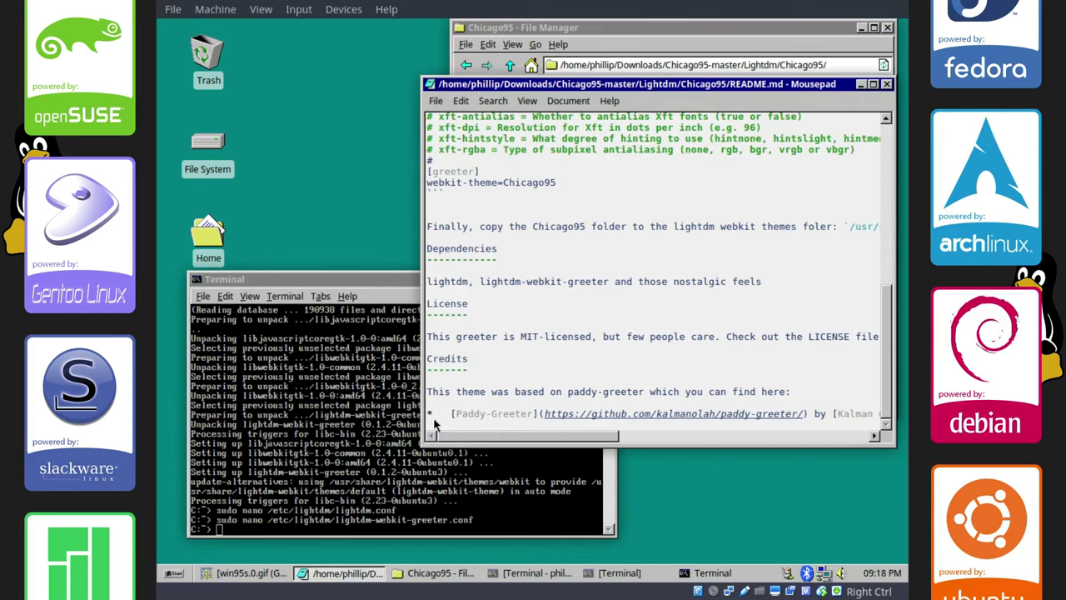
{"action": "scroll", "coordinate": [885, 329], "scroll_direction": "up", "scroll_amount": 1}
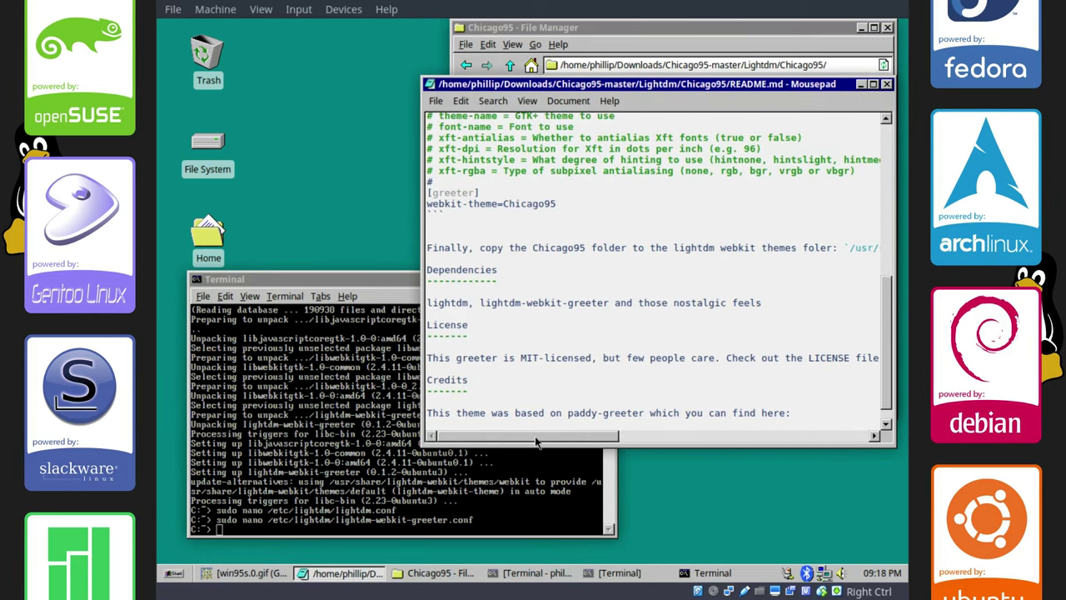